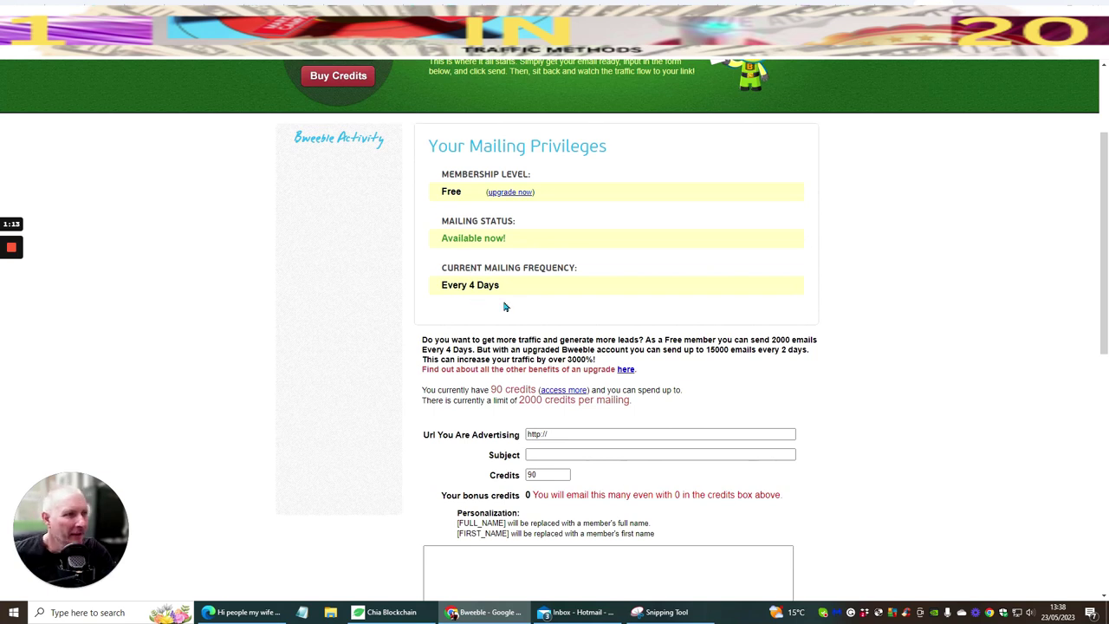
Scroll down to the mailing form's Url, Subject, Credits and message fields
scroll(937, 203, down, 2)
scroll(918, 191, down, 1)
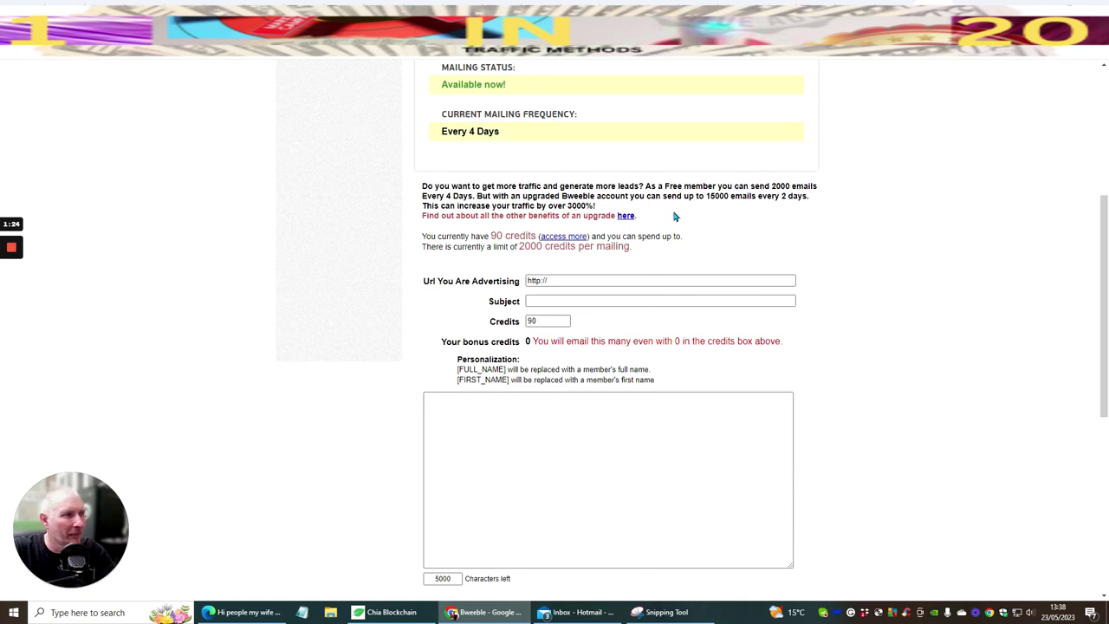
Enter the elitelistclub referral link as the Url and the subject 'Another 600 hundred people to promote to mmo'
click(557, 280)
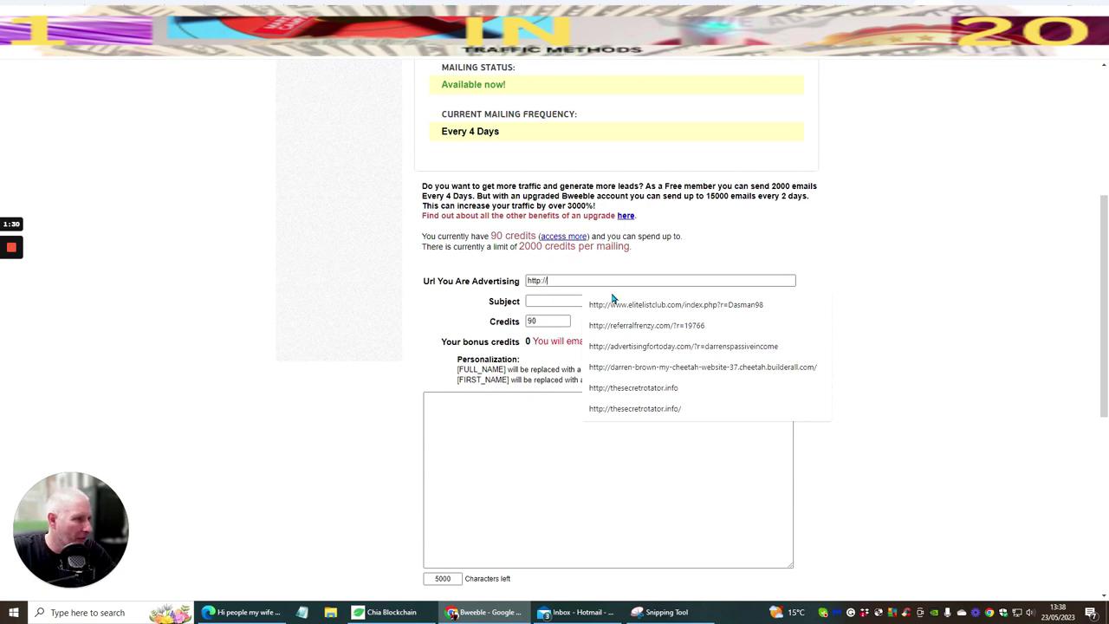
click(618, 304)
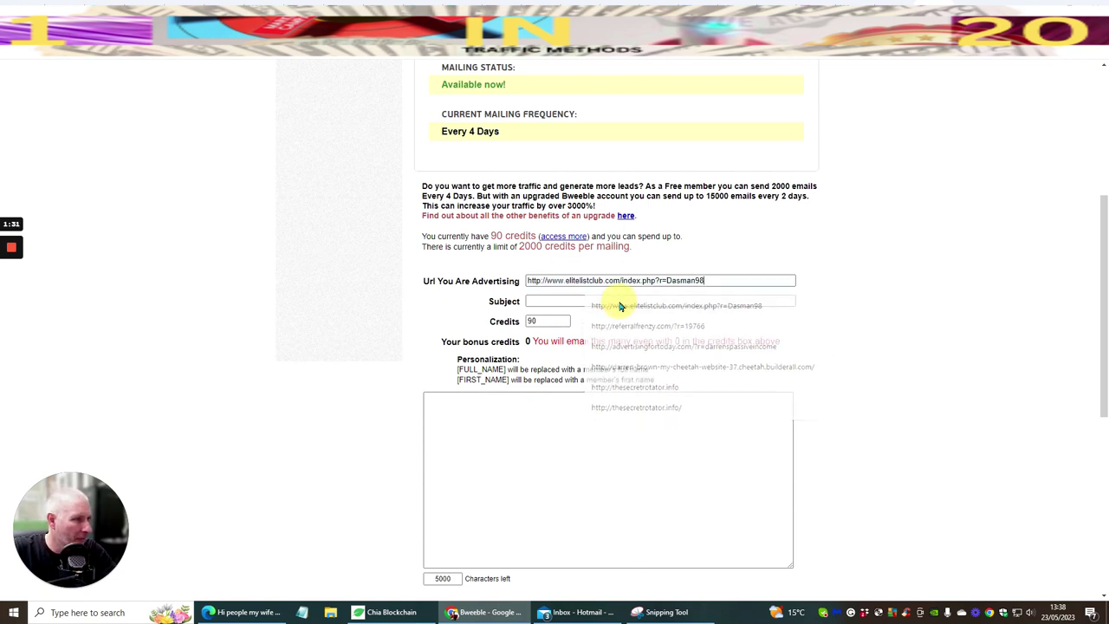
click(557, 300)
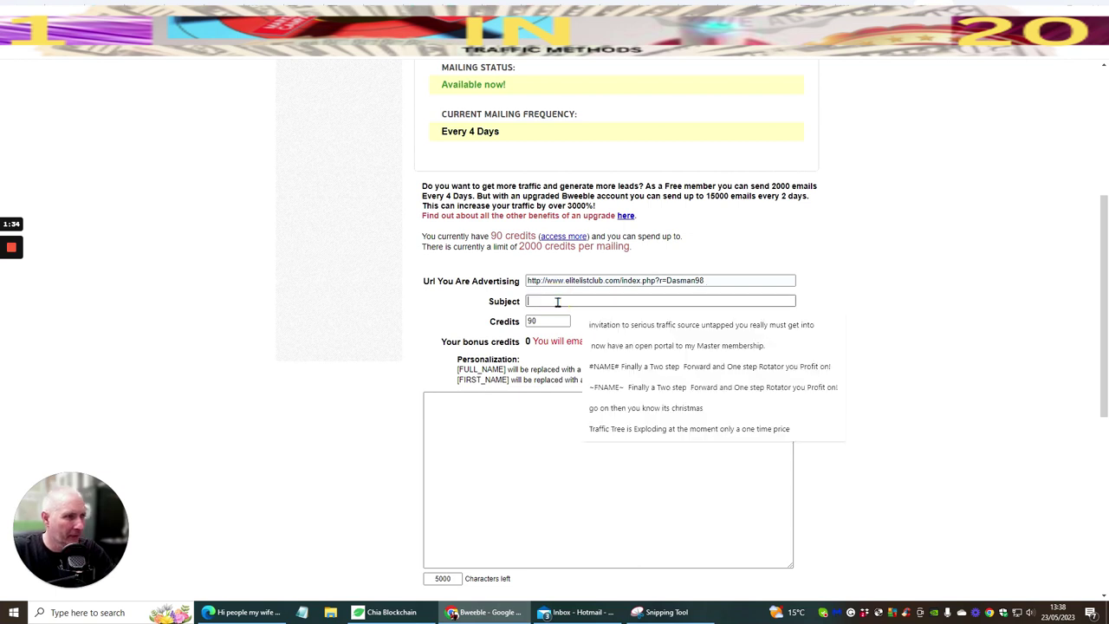
text(Another)
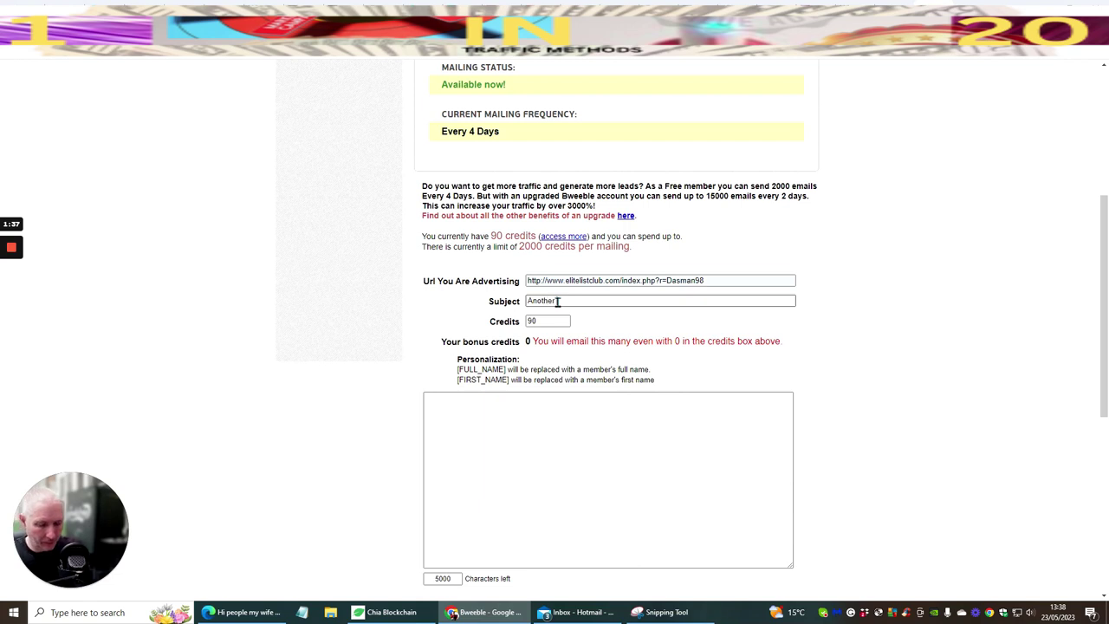
text( 500 hu)
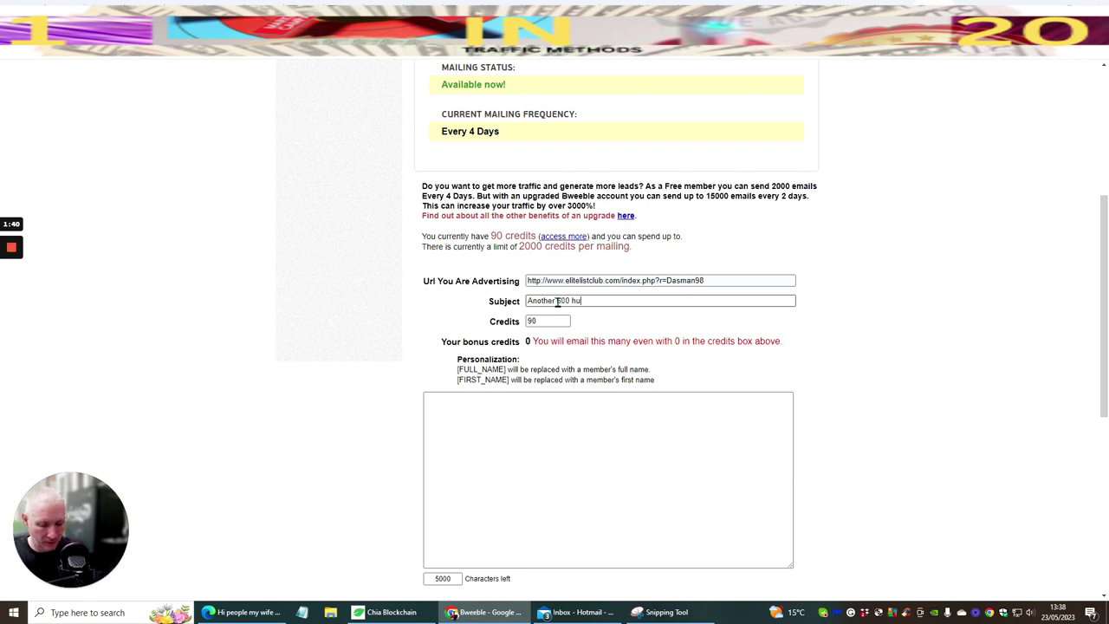
text(ndred people)
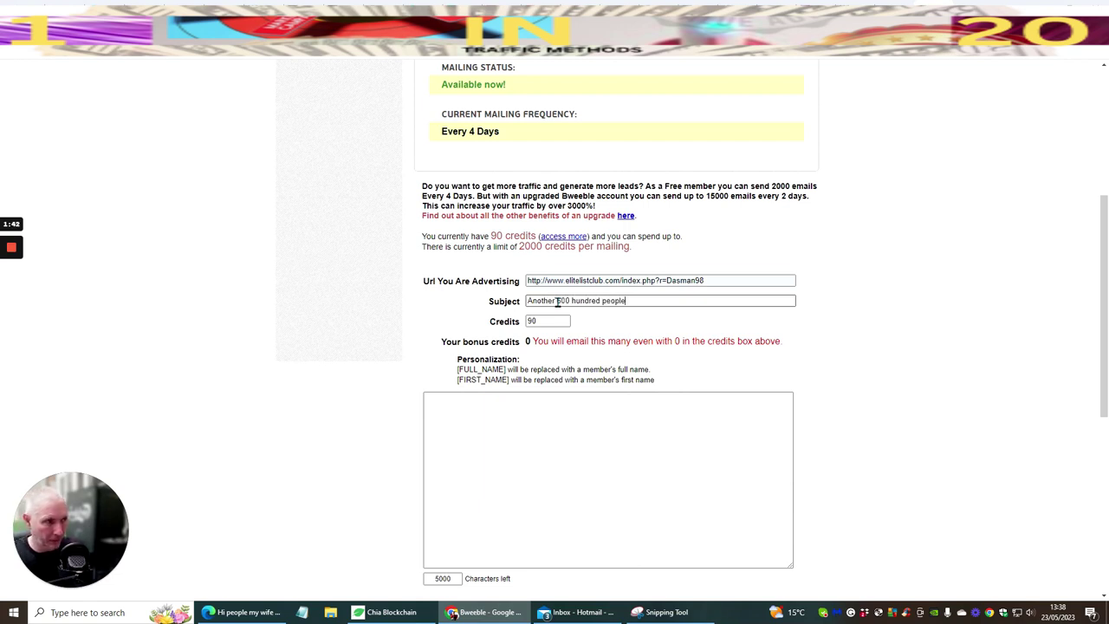
text( to promote to)
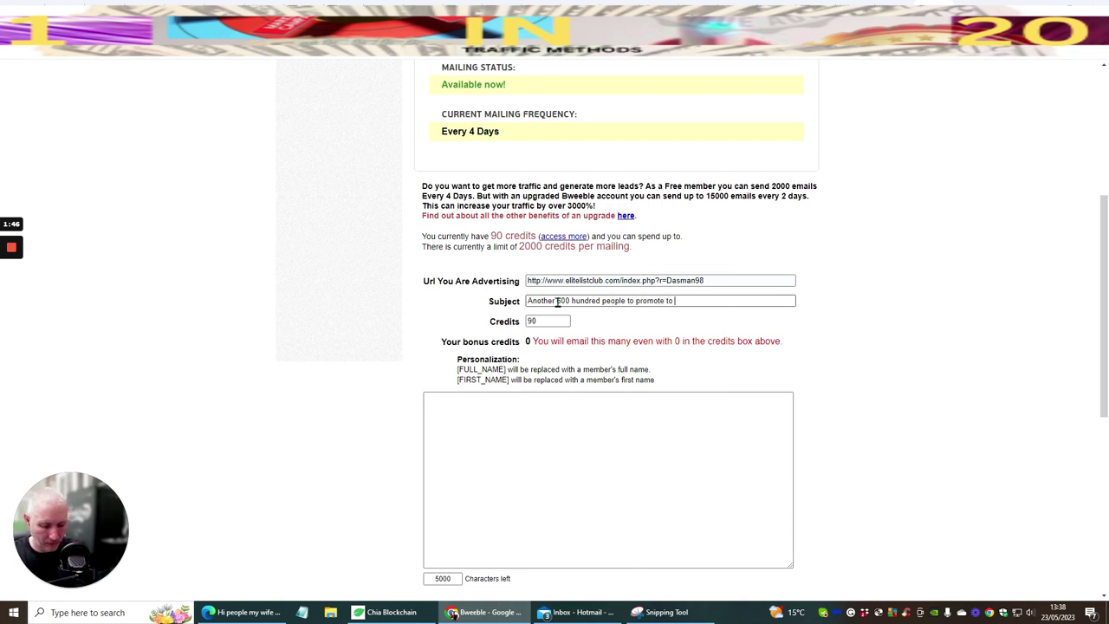
click(557, 302)
key(Delete)
text(6)
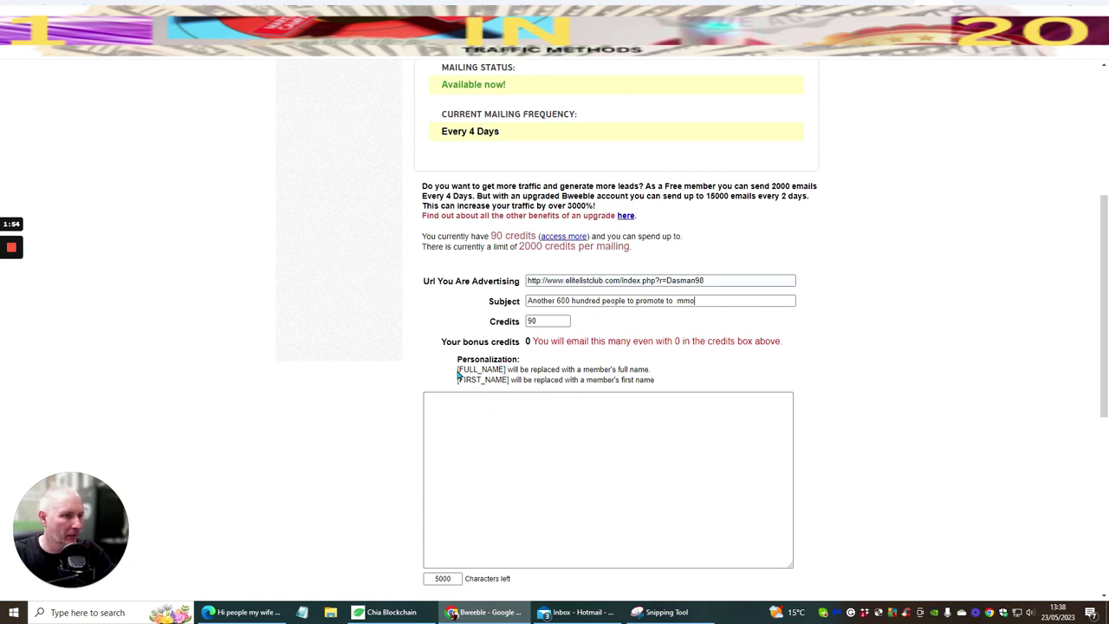
Paste the [FULL_NAME] placeholder into the message and type the pitch about a built-in downloader and auto responder
drag(457, 370, 507, 370)
right_click(493, 372)
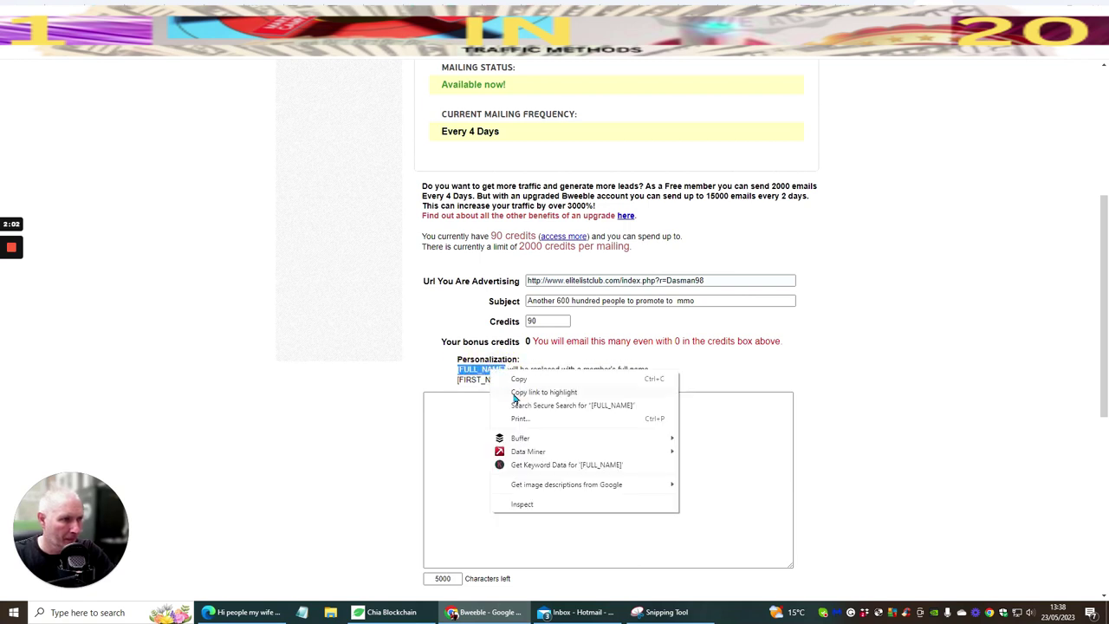
click(512, 380)
click(504, 408)
right_click(510, 422)
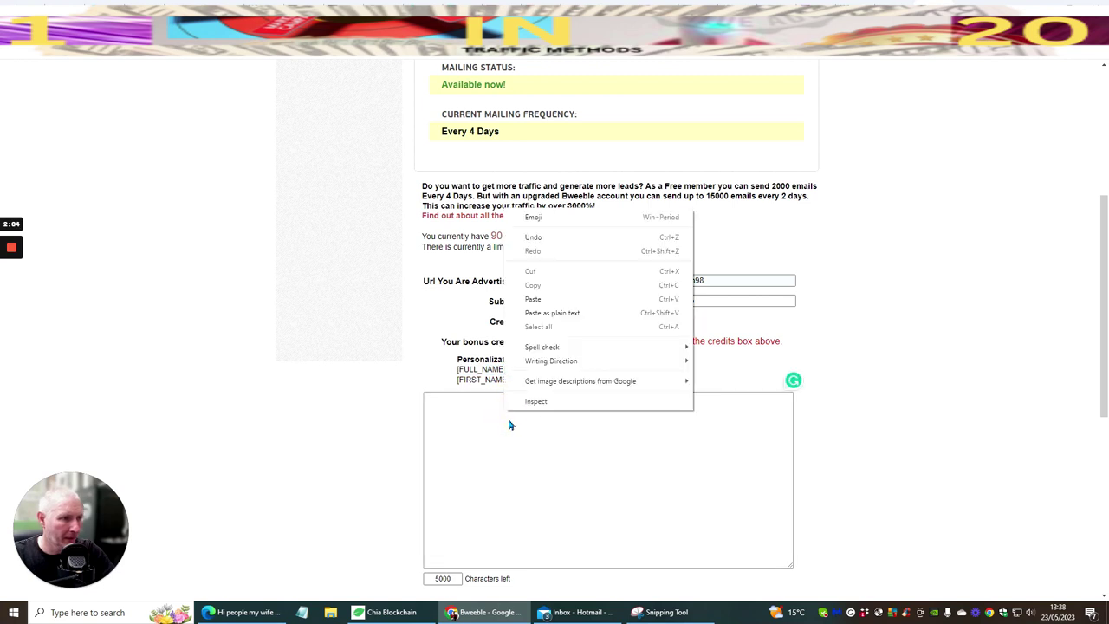
click(529, 316)
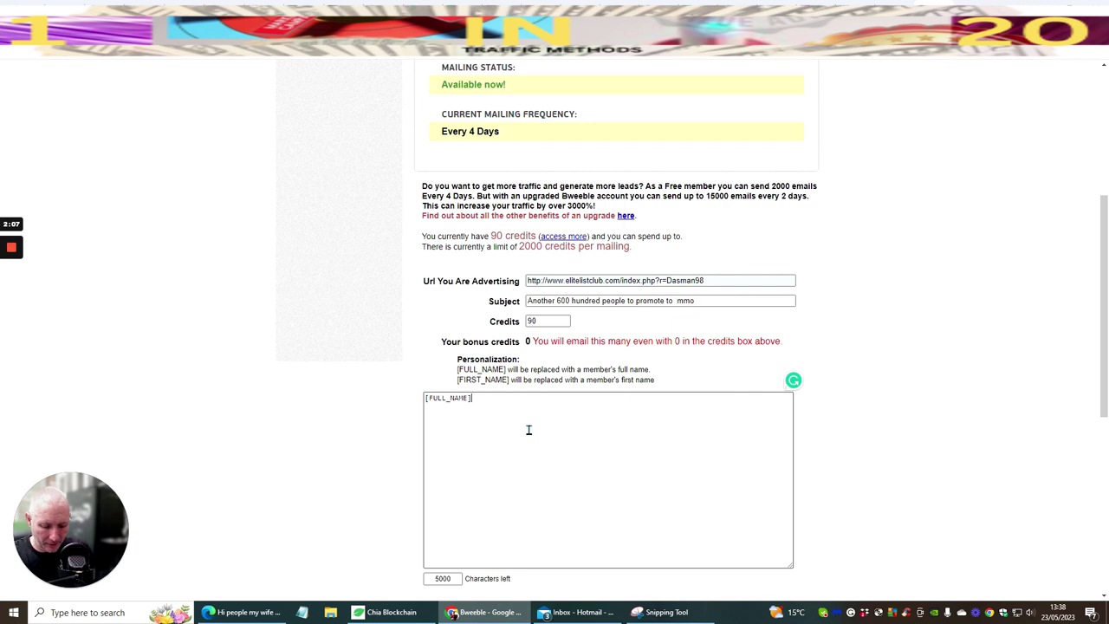
text(access)
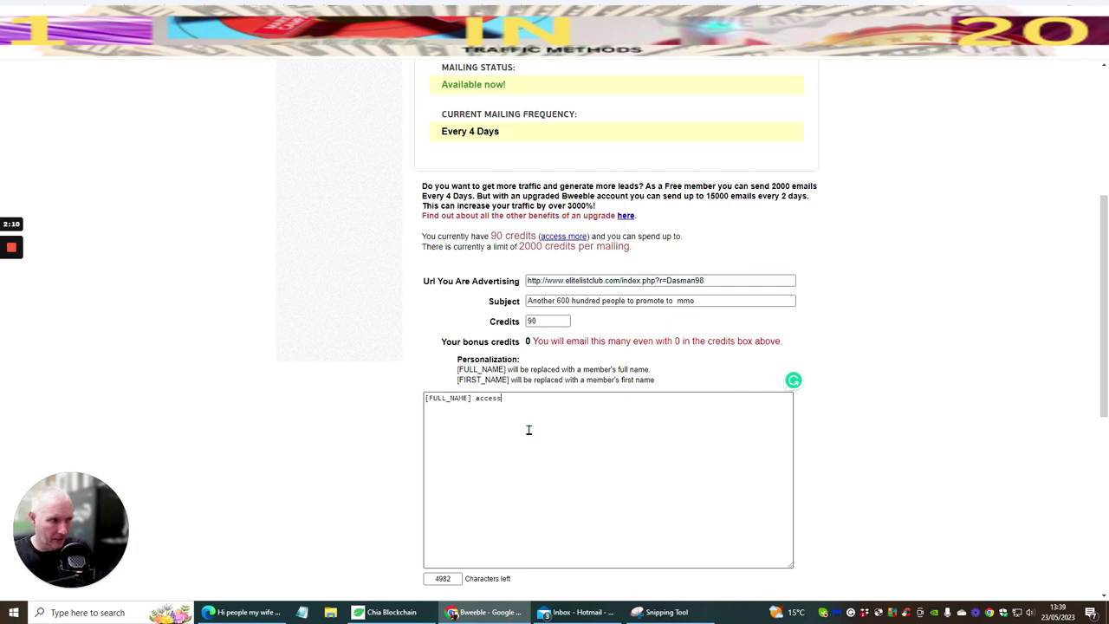
text( thi)
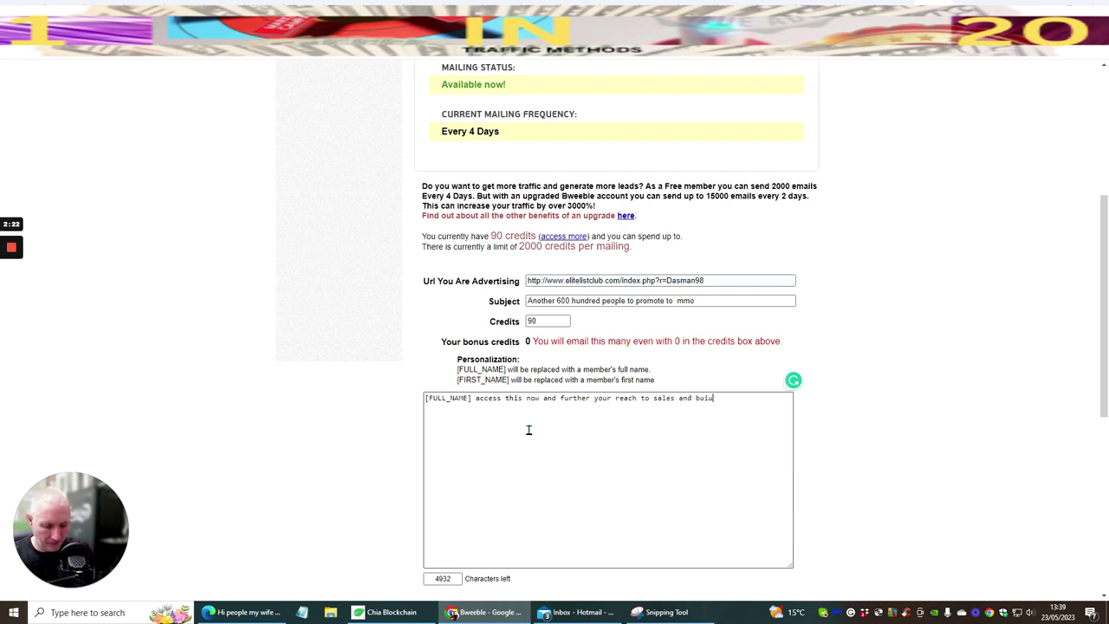
text(ng your)
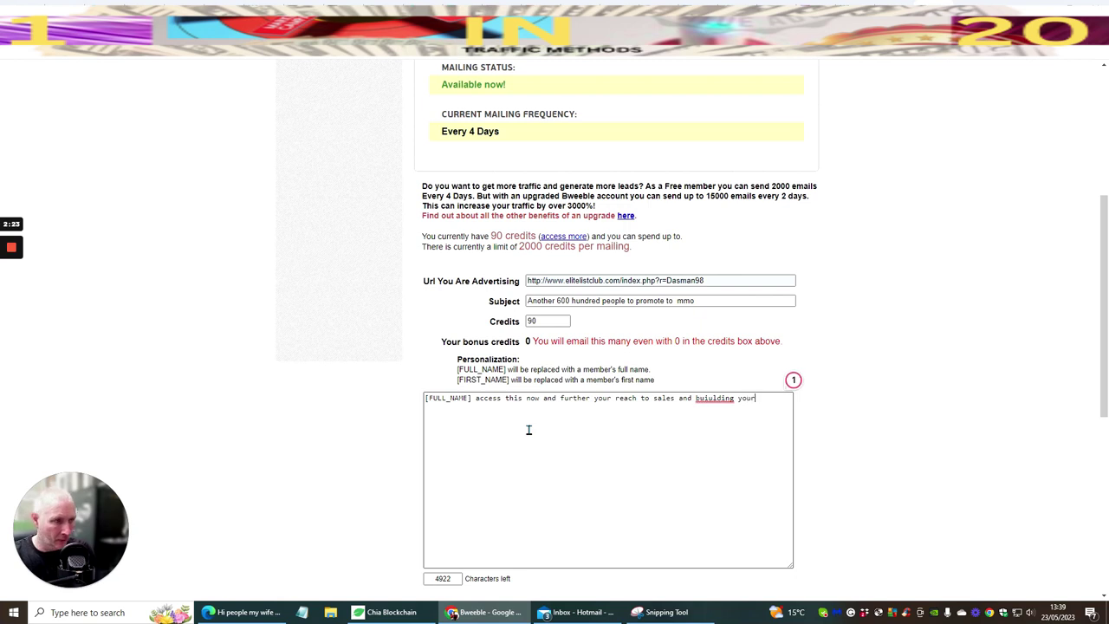
text( list with a )
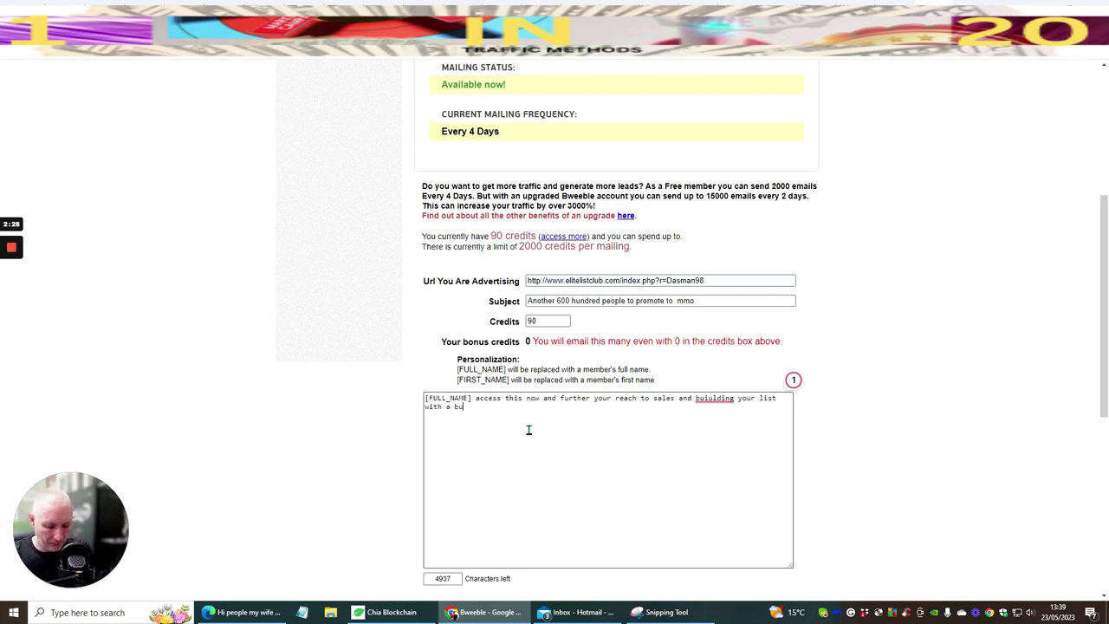
text(built in downloader and a built in)
text(auto responder)
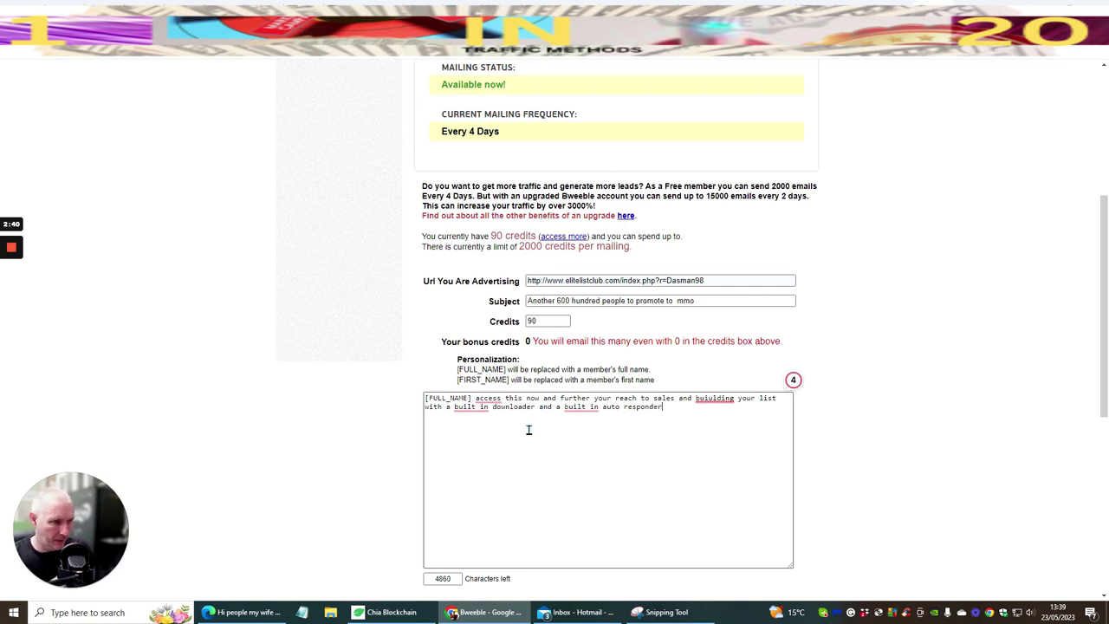
Correct the spellings to Access, built-in, built-in and building, then start a new paragraph
double_click(487, 398)
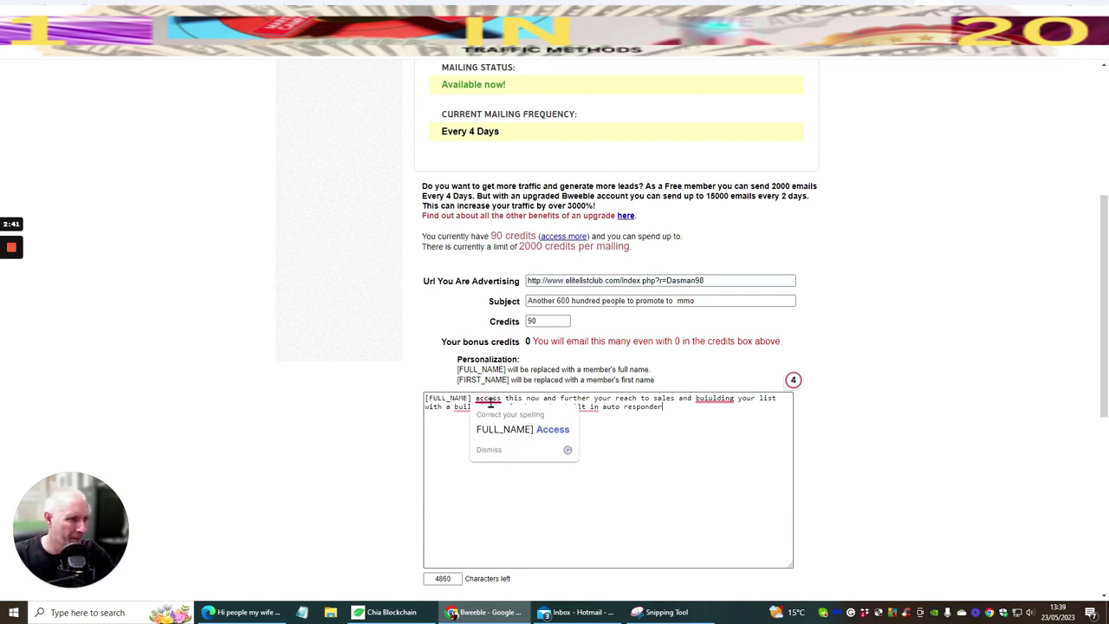
click(452, 407)
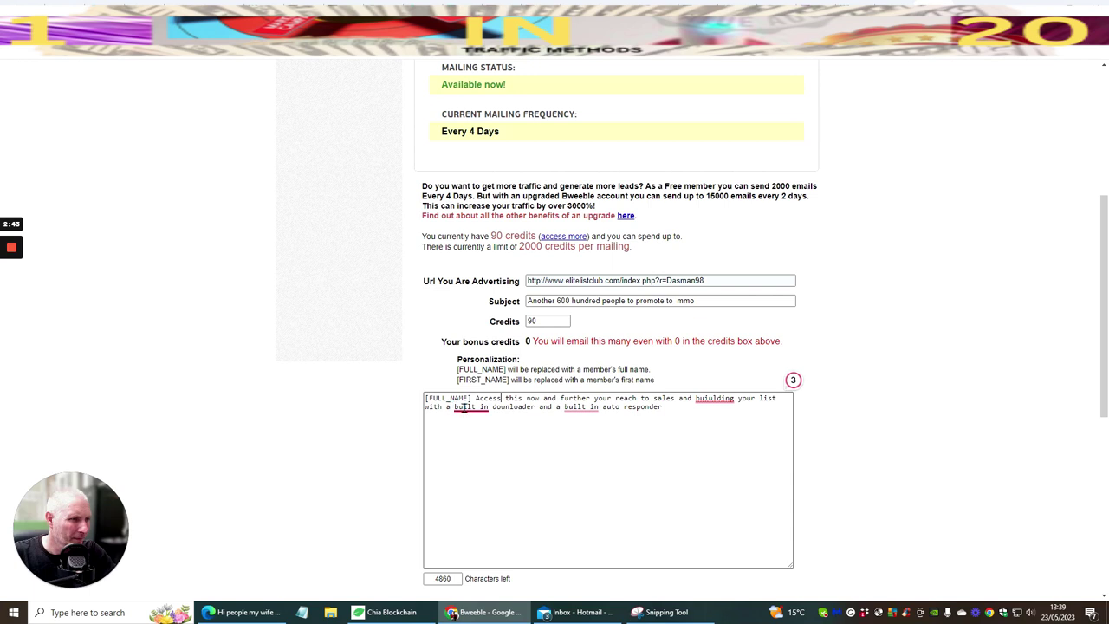
click(480, 443)
click(578, 407)
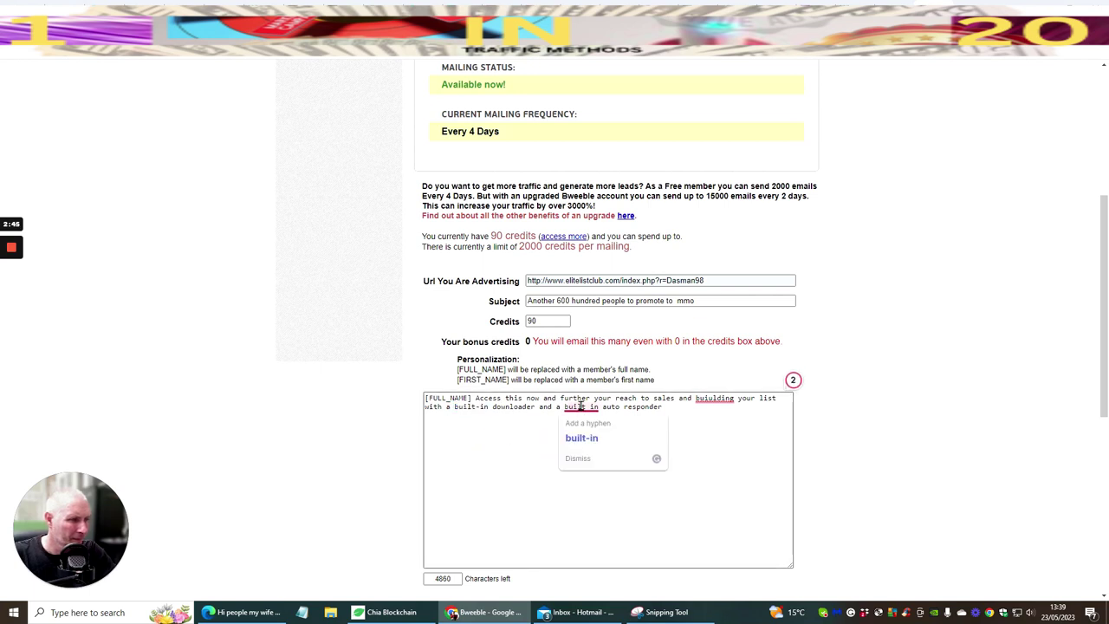
click(574, 438)
click(712, 404)
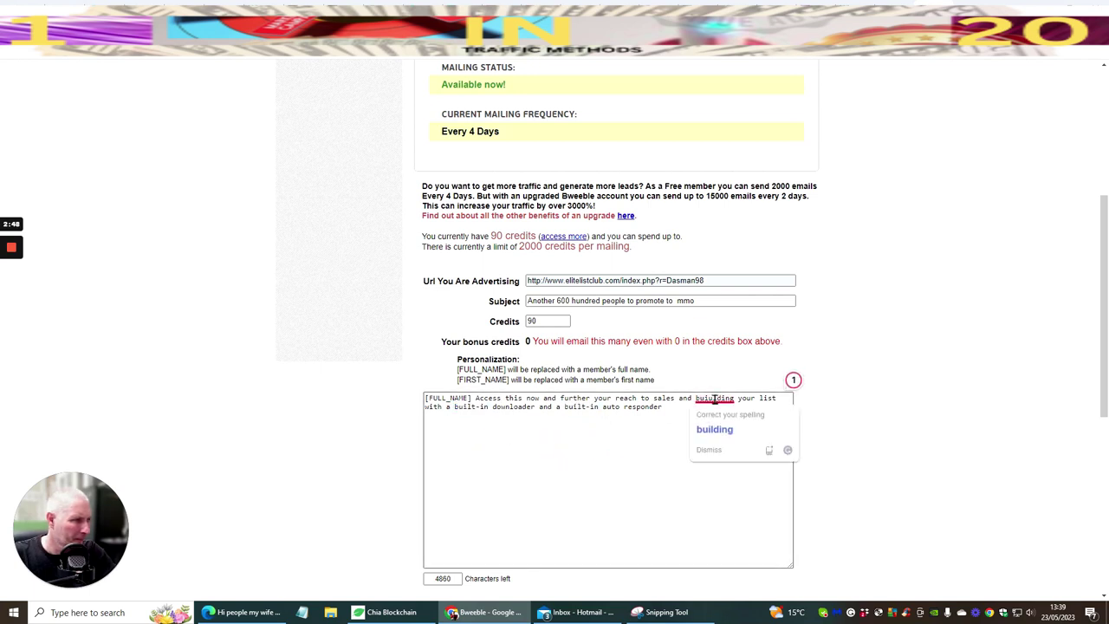
click(710, 430)
click(676, 413)
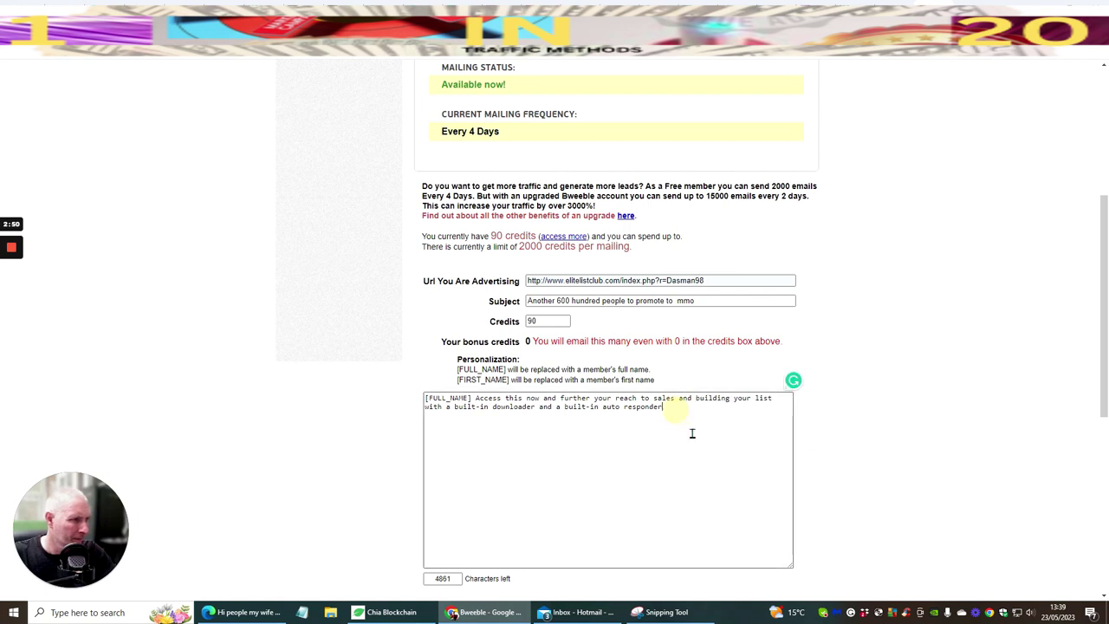
key(Return)
key(Return)
Add the paragraph offering 500,000 credits plus a lifetime banner, correcting autoresponder and plus
text(when you have)
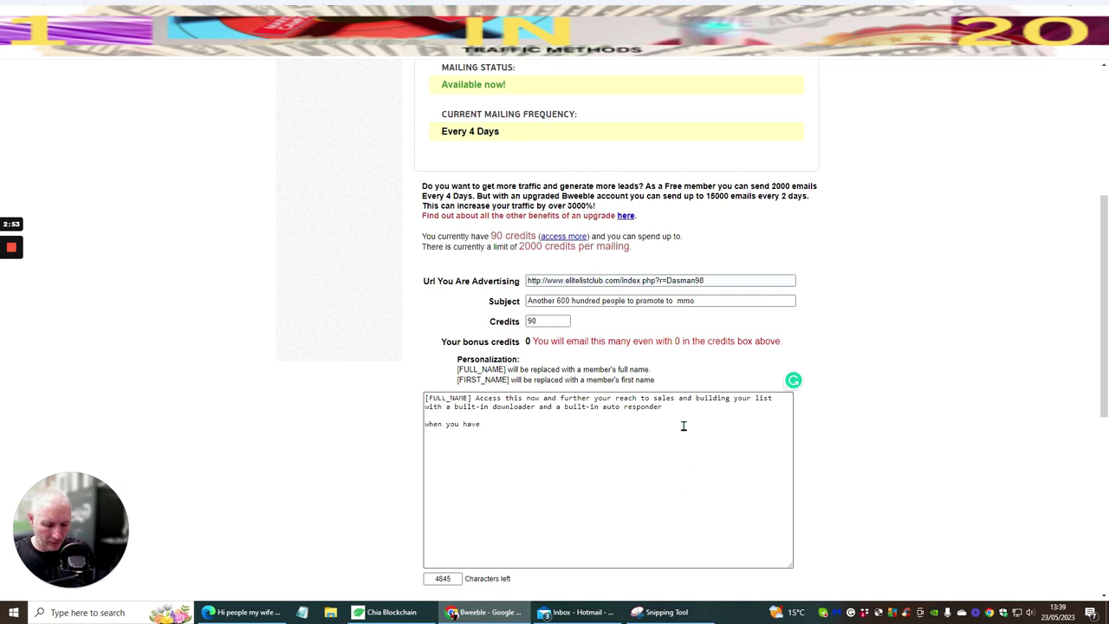
text( joined contact me and I will give 500,000 cred)
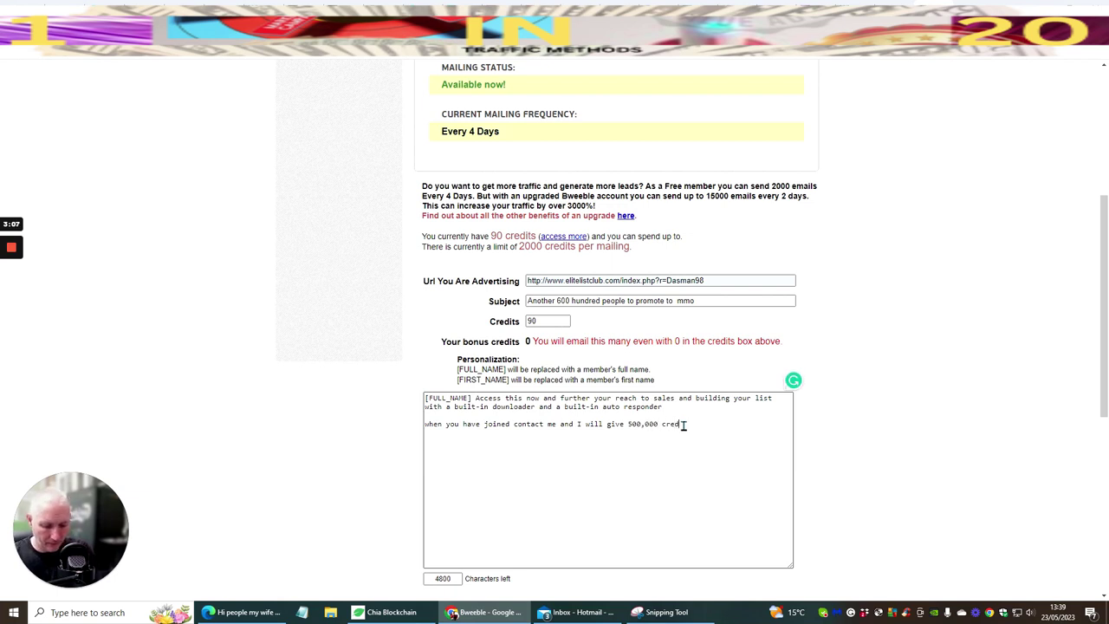
text(its polus a)
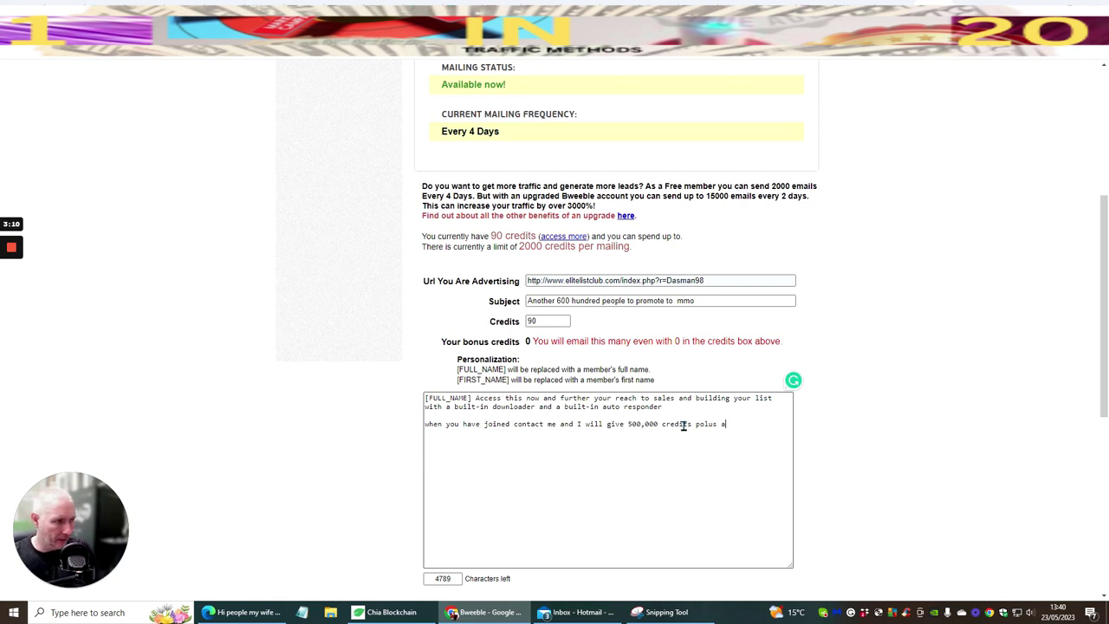
text( lifetime )
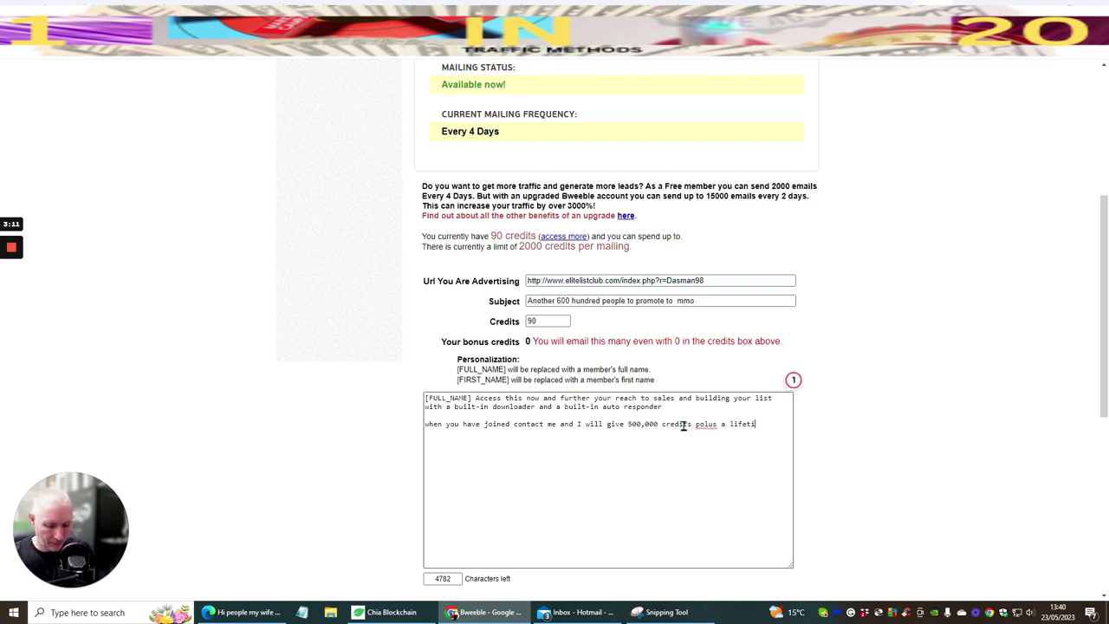
text(banner )
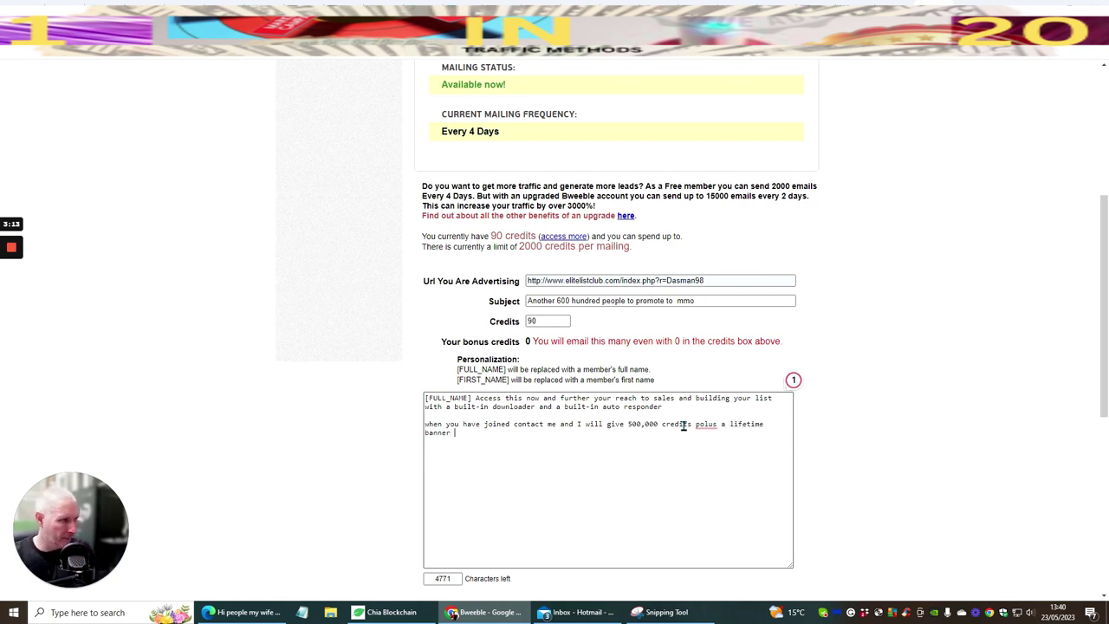
text(just )
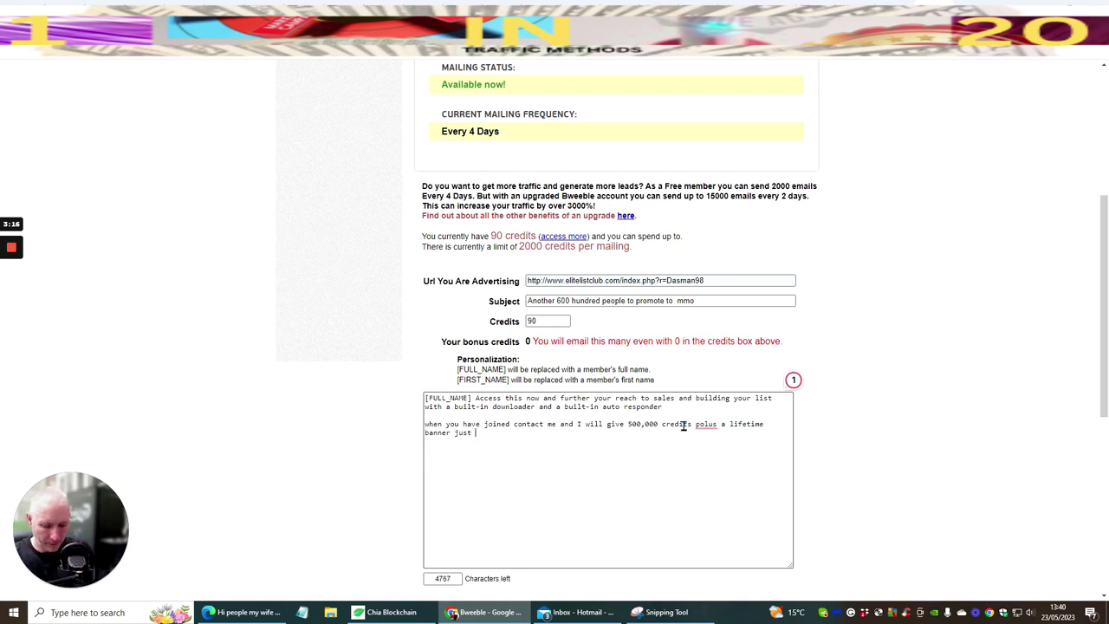
text(to say thank you)
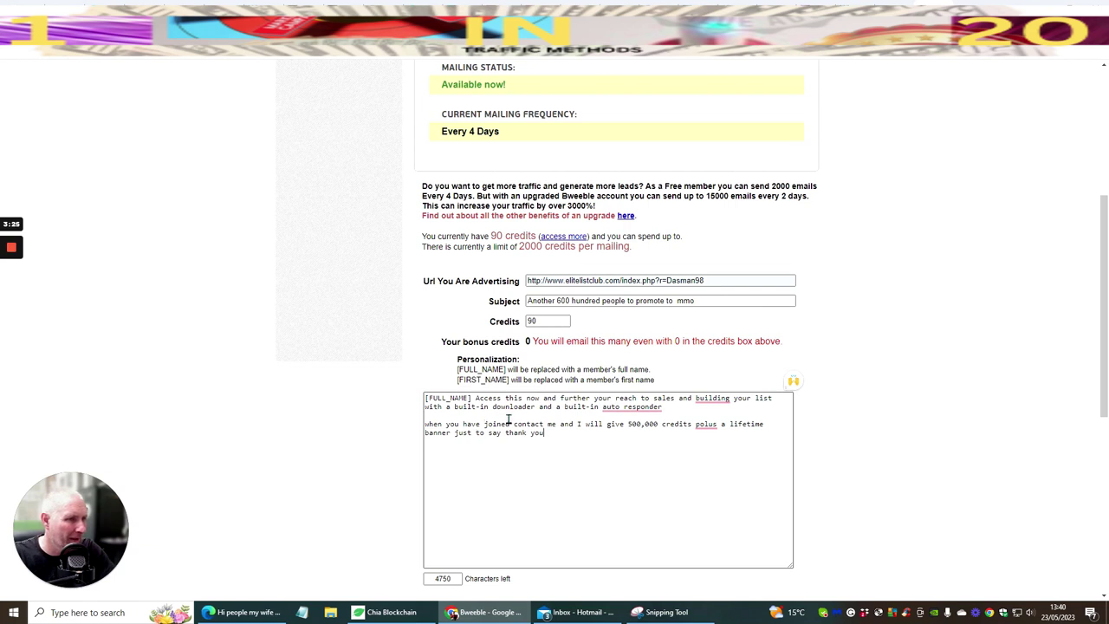
mouse_move(626, 407)
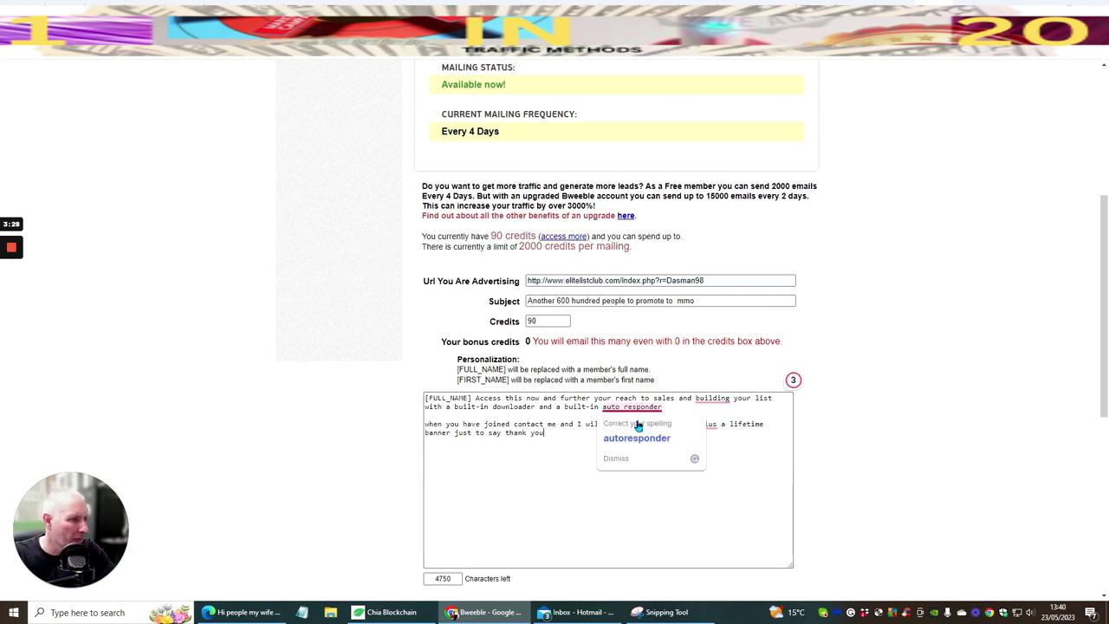
click(636, 437)
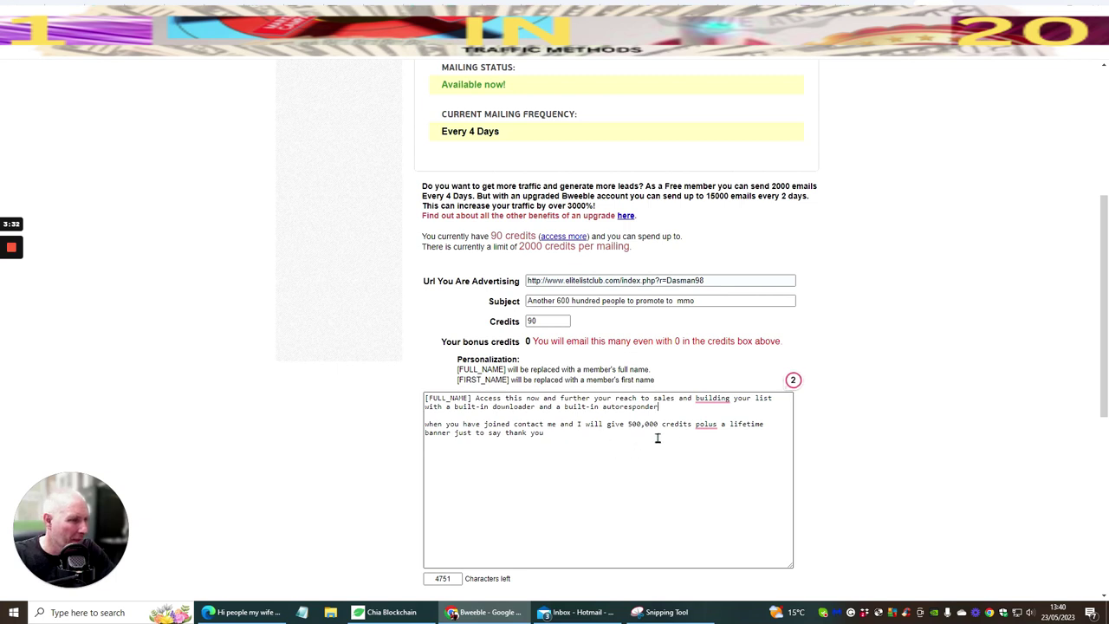
mouse_move(704, 424)
click(706, 456)
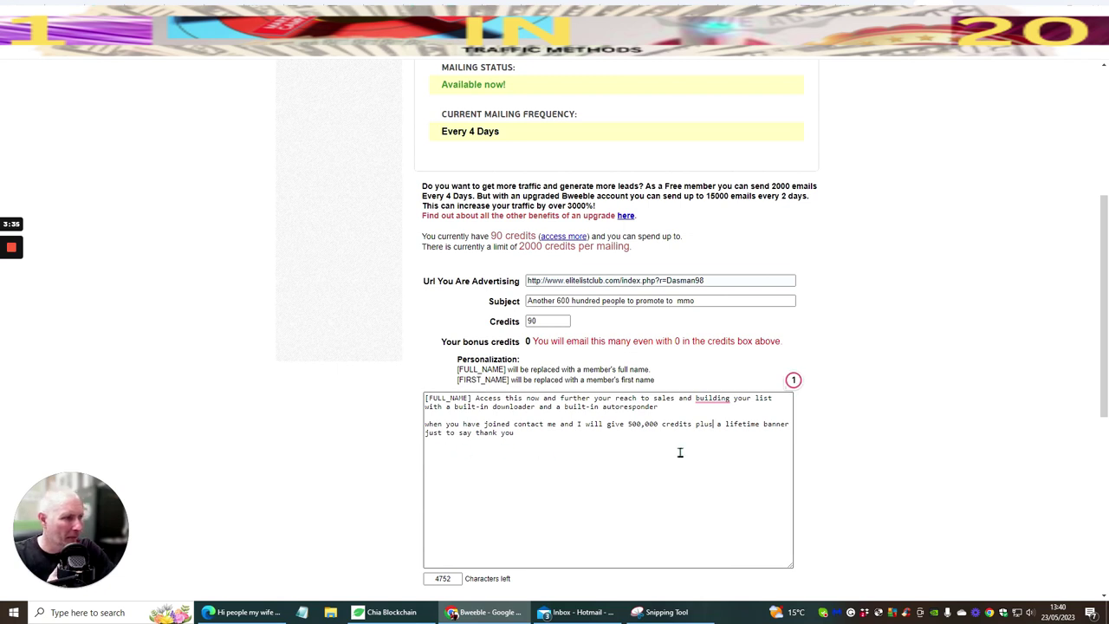
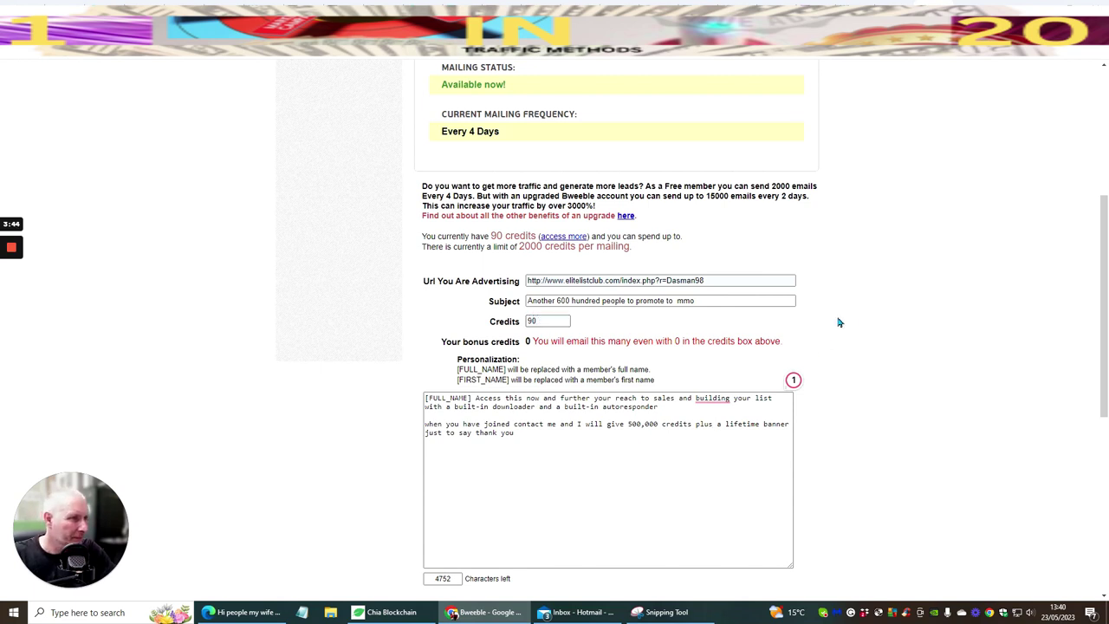
Submit the 90-credit Elite List Club promotional mailing with Send Message Now
scroll(849, 319, down, 3)
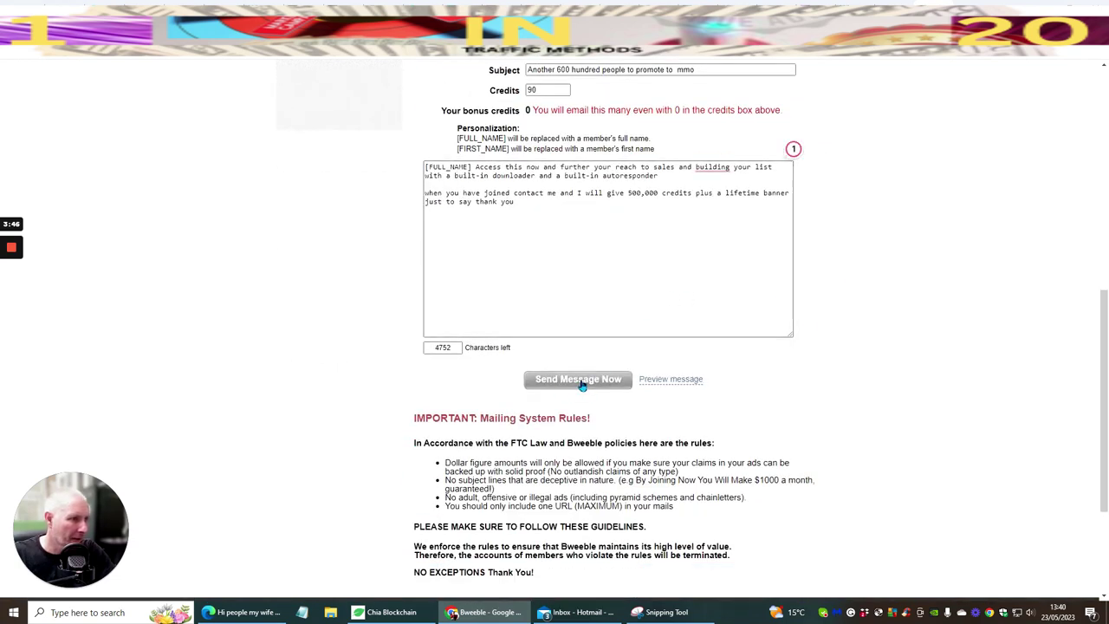
click(578, 383)
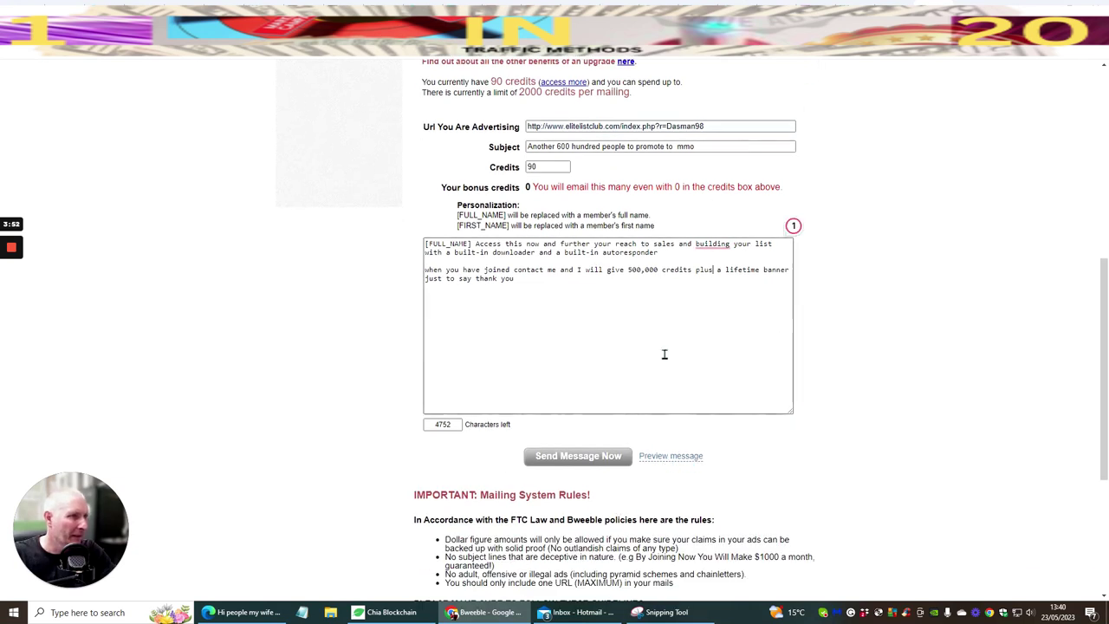
scroll(614, 169, up, 1)
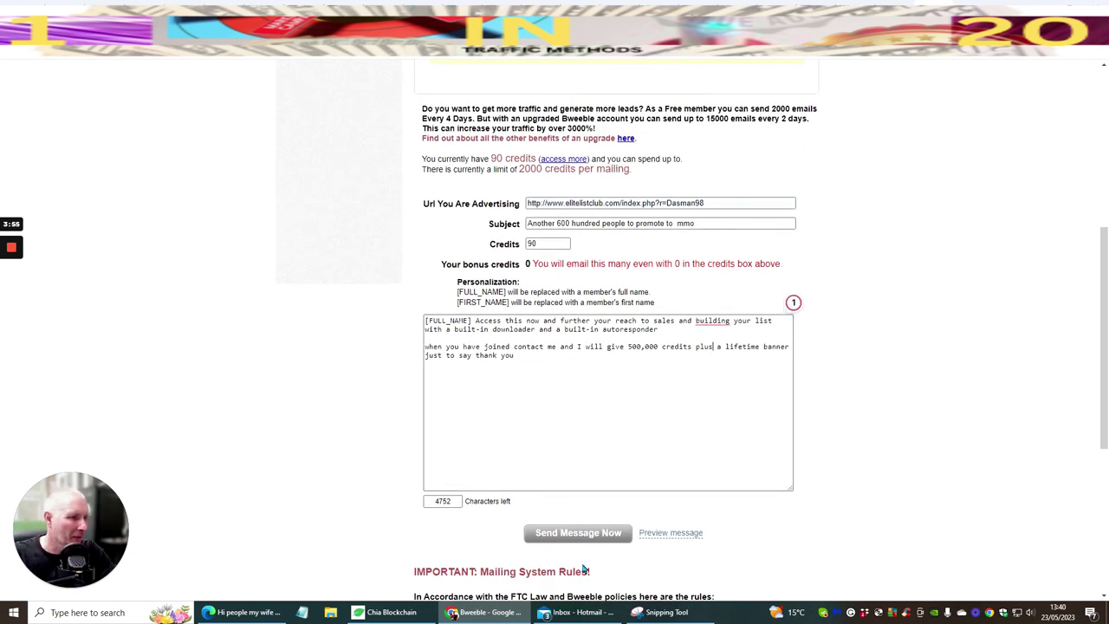
click(581, 535)
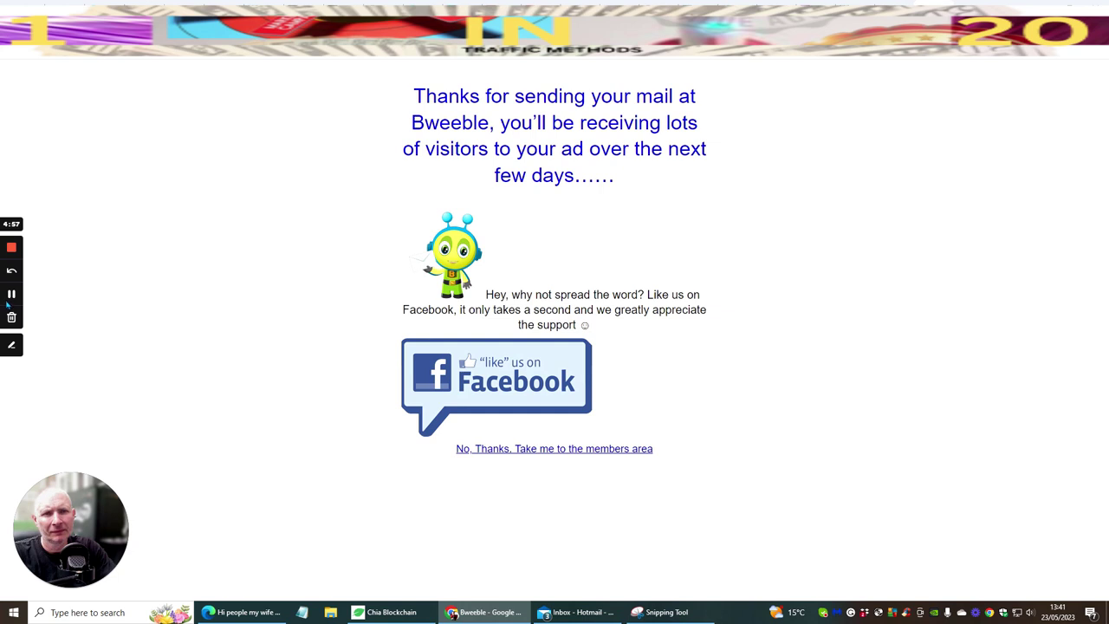
Open Bweeble's Facebook page from the thank-you page
click(11, 297)
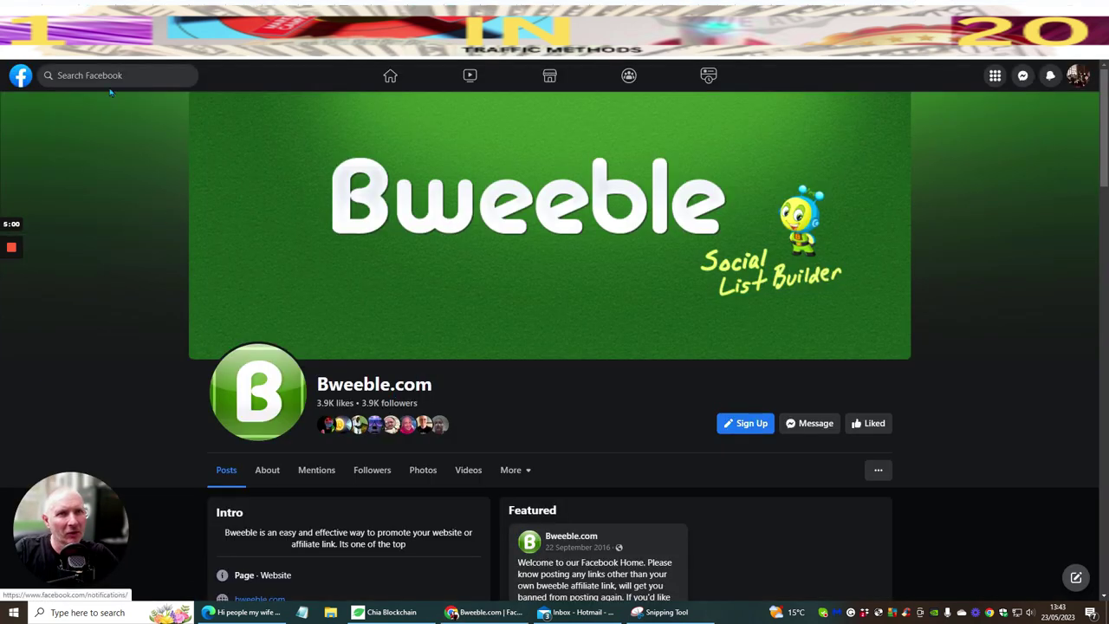
Browse the Bweeble.com Facebook feed, then return to the Bweeble members site
scroll(502, 302, down, 3)
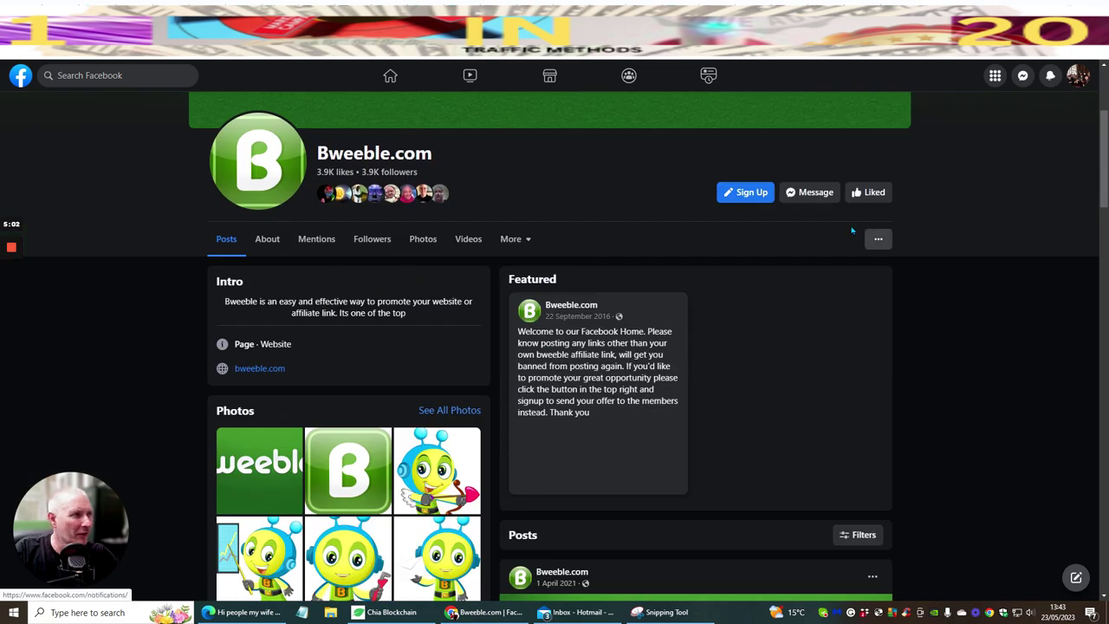
scroll(311, 253, down, 10)
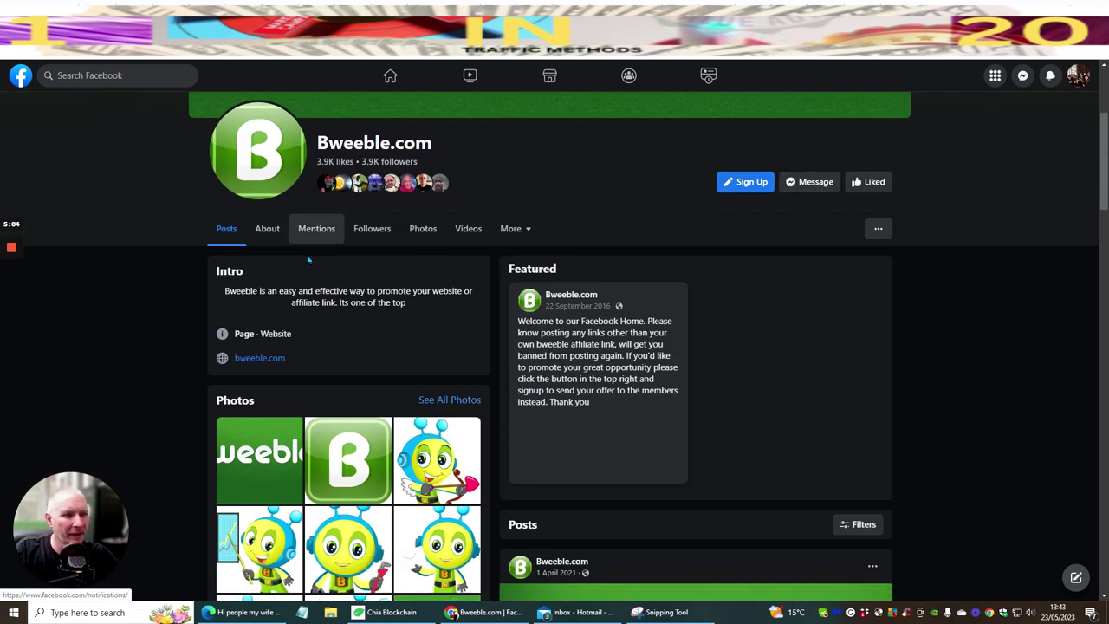
scroll(758, 287, down, 3)
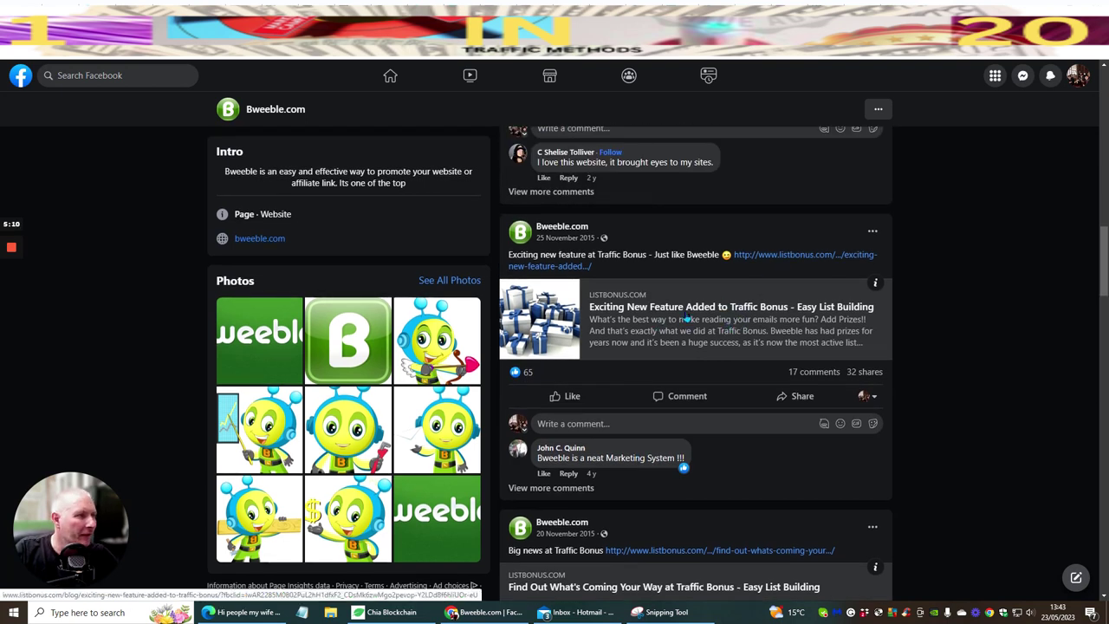
scroll(678, 309, down, 5)
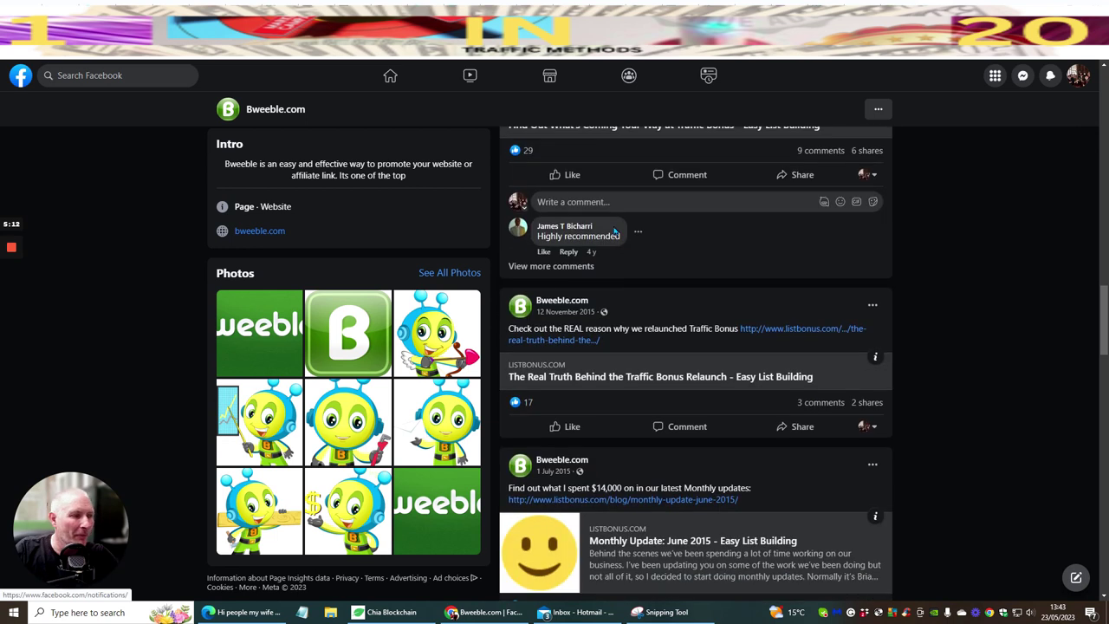
scroll(663, 228, down, 4)
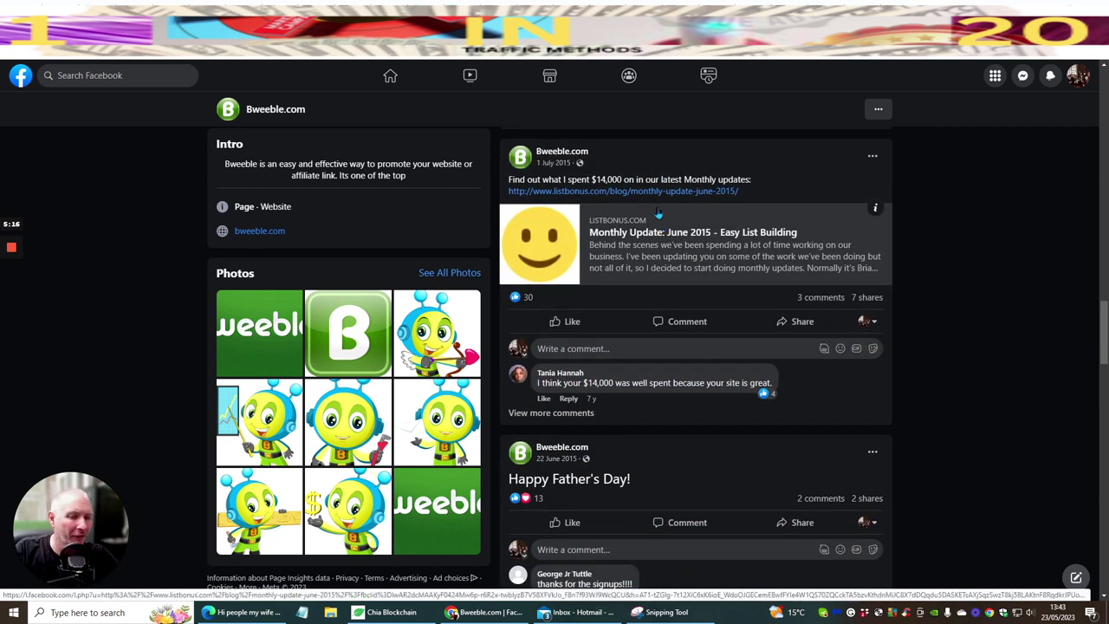
scroll(667, 238, down, 8)
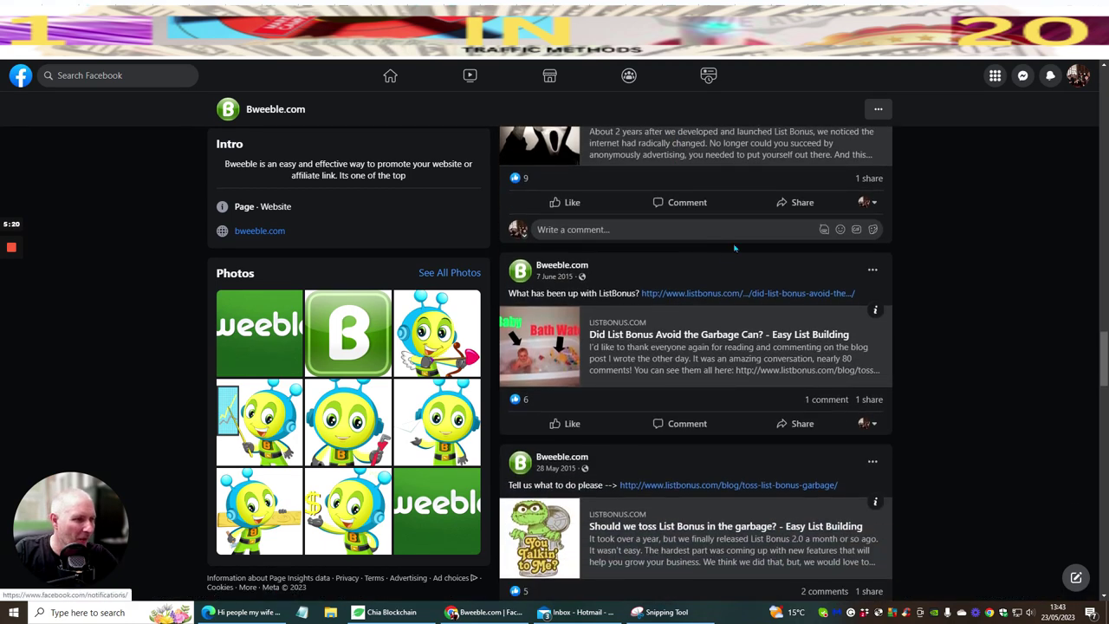
scroll(719, 248, down, 5)
scroll(658, 234, up, 12)
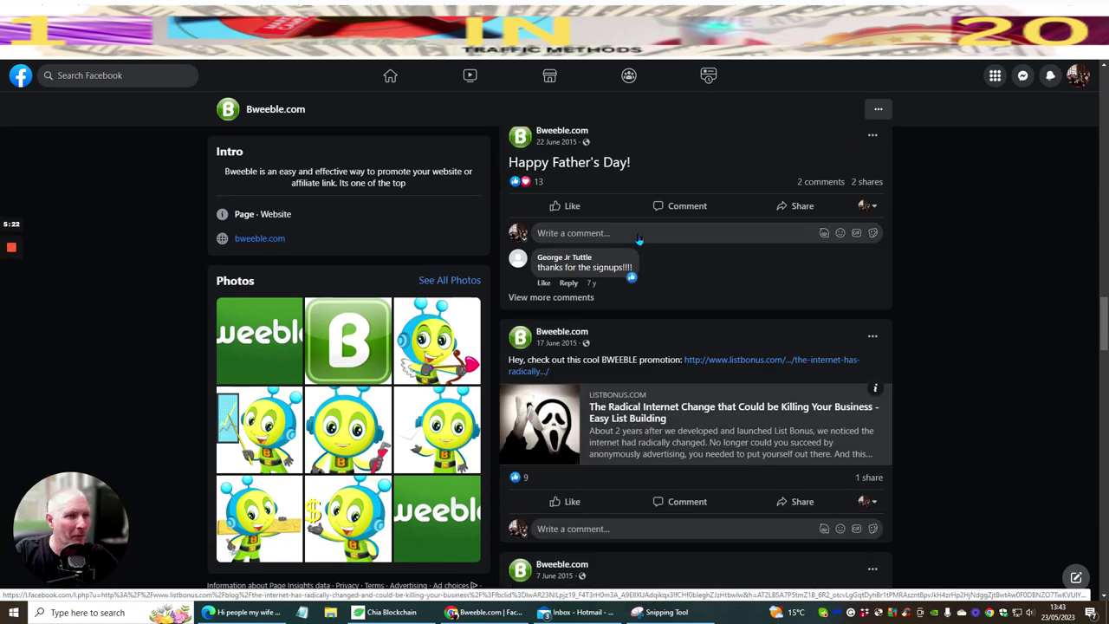
scroll(625, 222, up, 20)
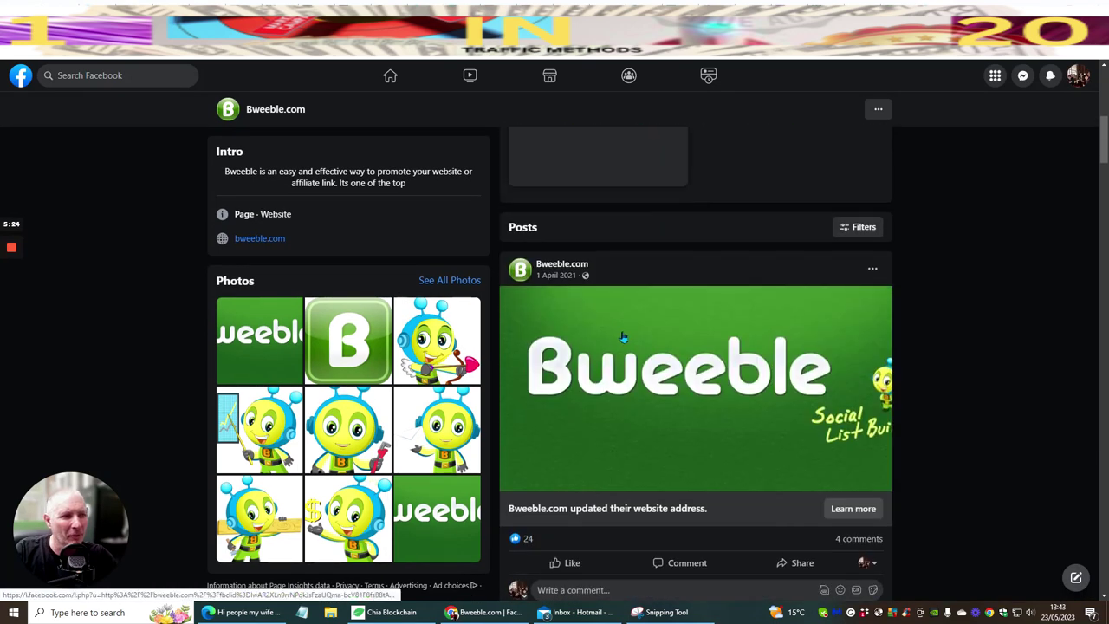
scroll(621, 326, up, 2)
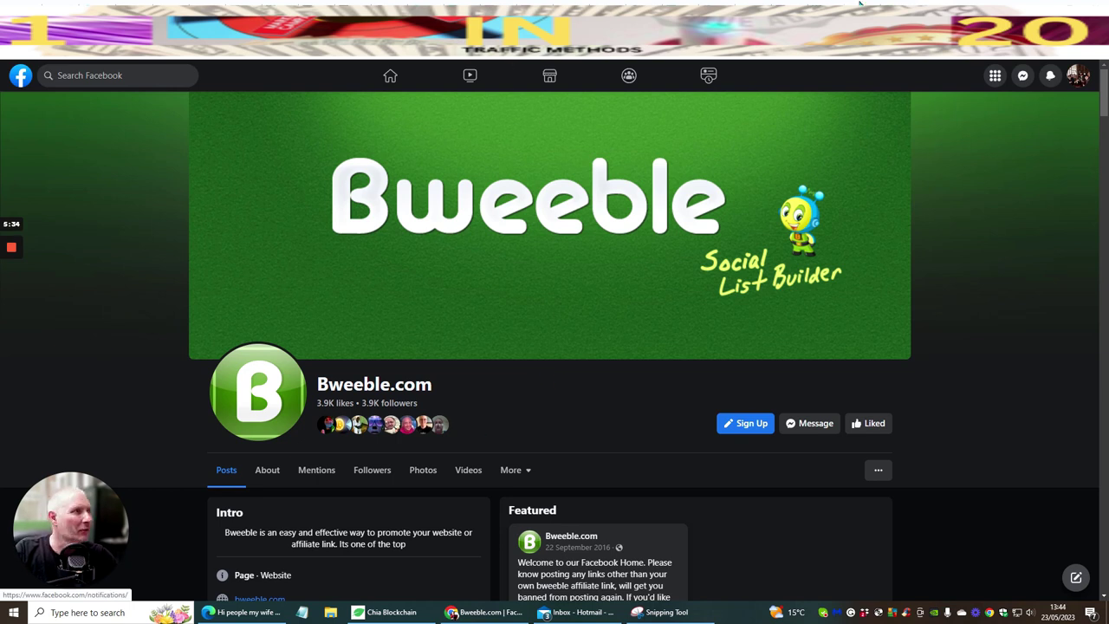
key(ctrl+Tab)
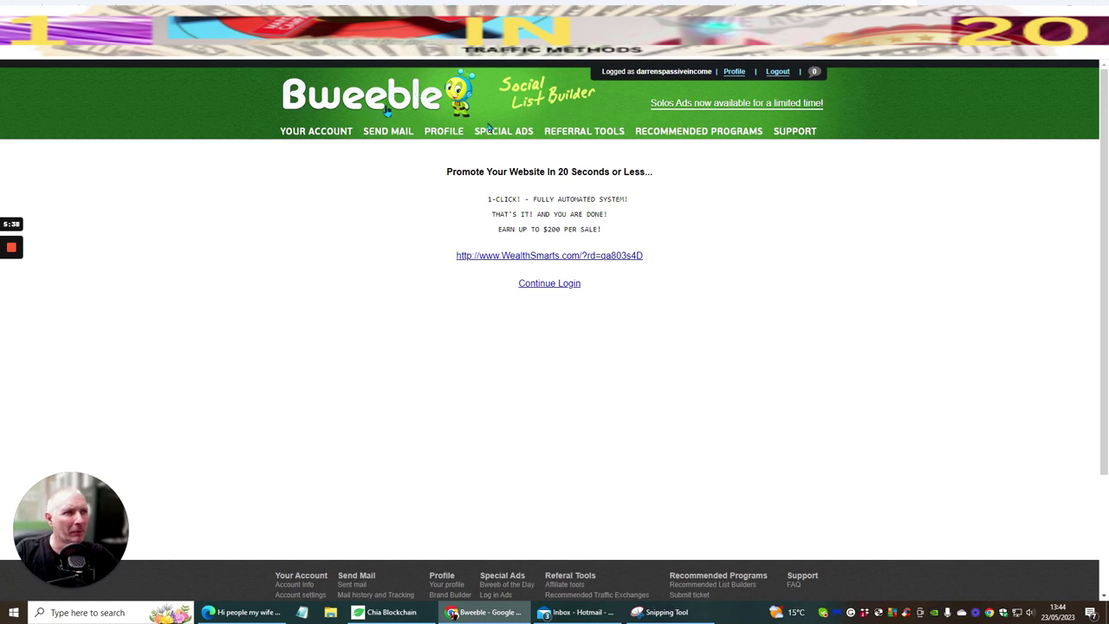
Open Affiliate tools from the REFERRAL TOOLS menu
mouse_move(580, 130)
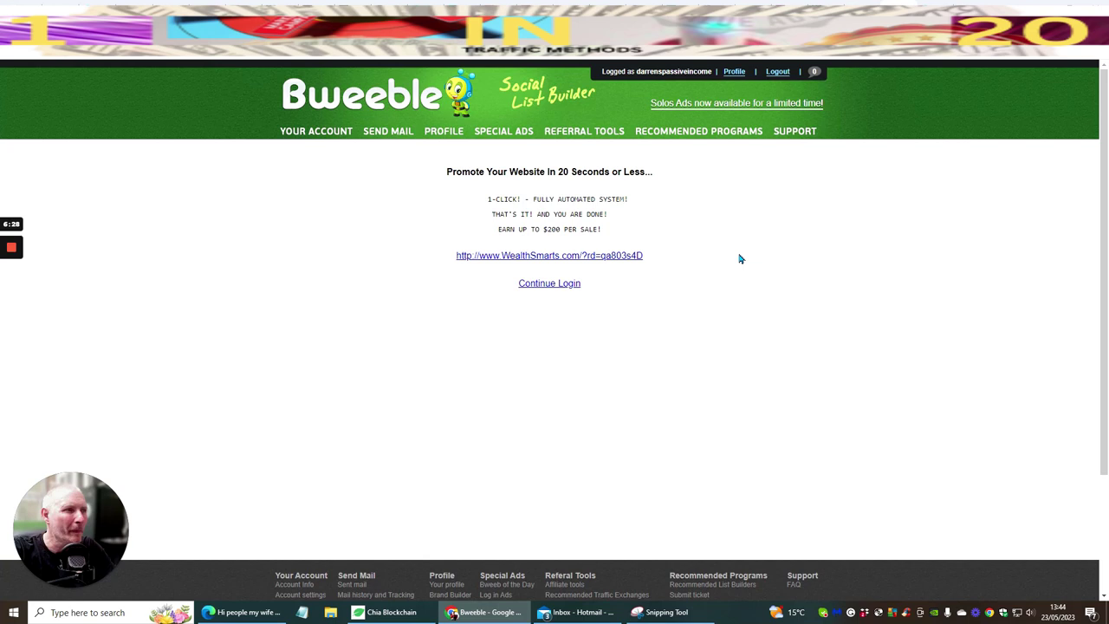
mouse_move(765, 115)
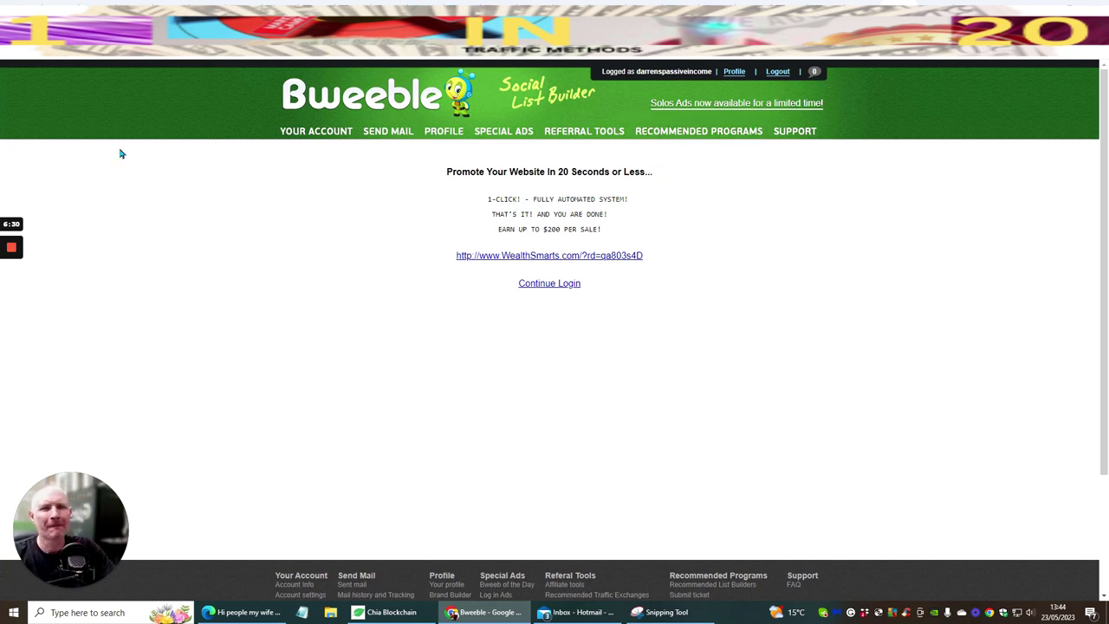
click(11, 295)
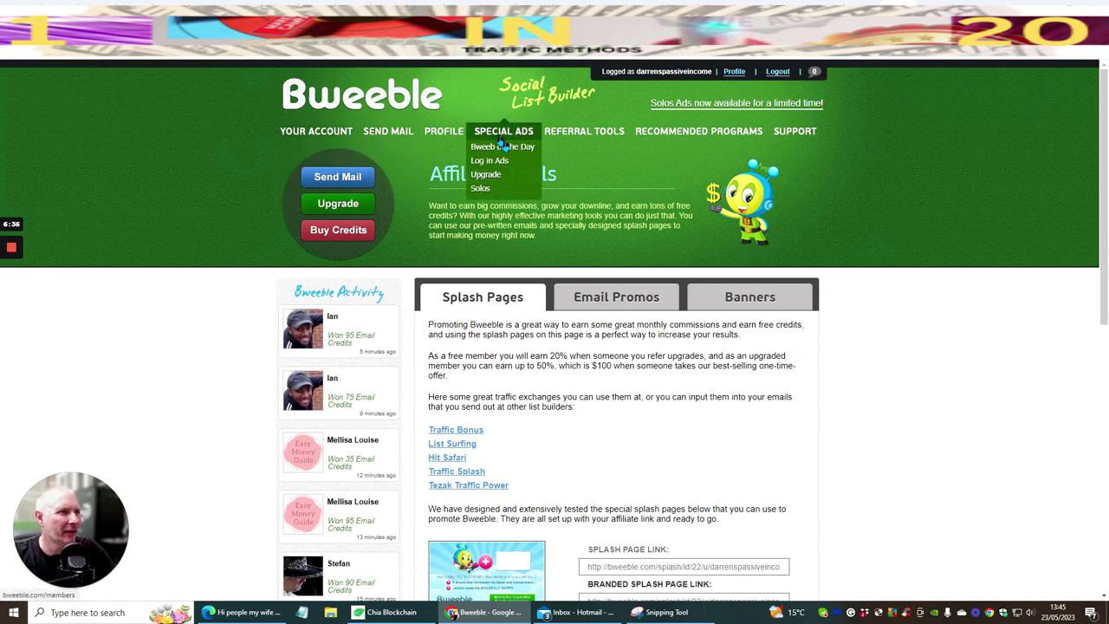
Select the first splash page link and review the listed splash pages
scroll(957, 218, down, 1)
scroll(957, 217, down, 4)
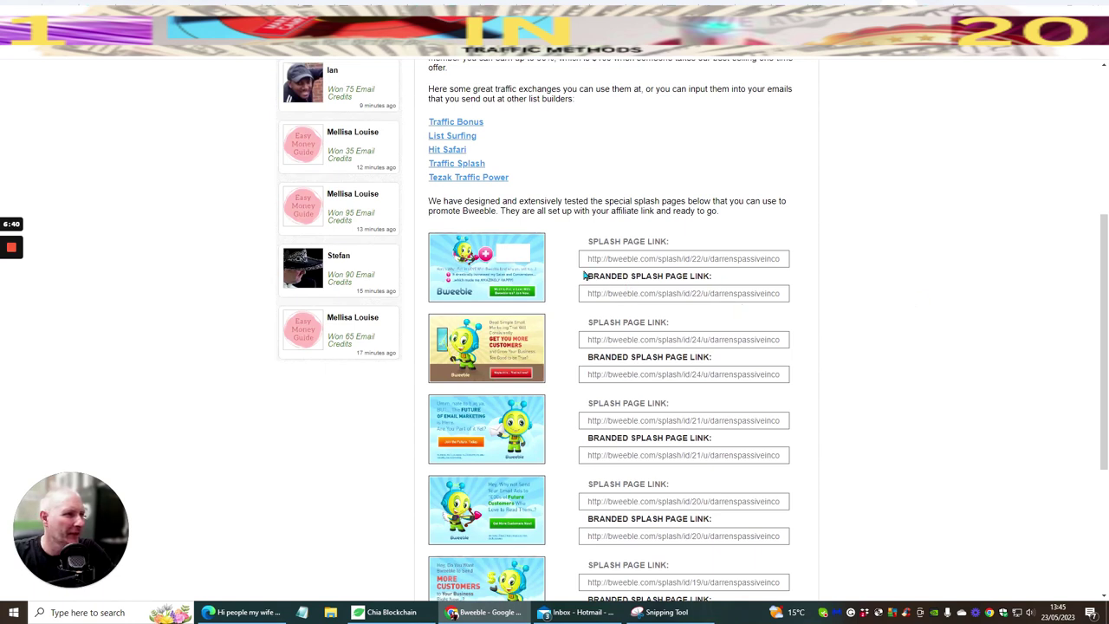
drag(582, 258, 817, 265)
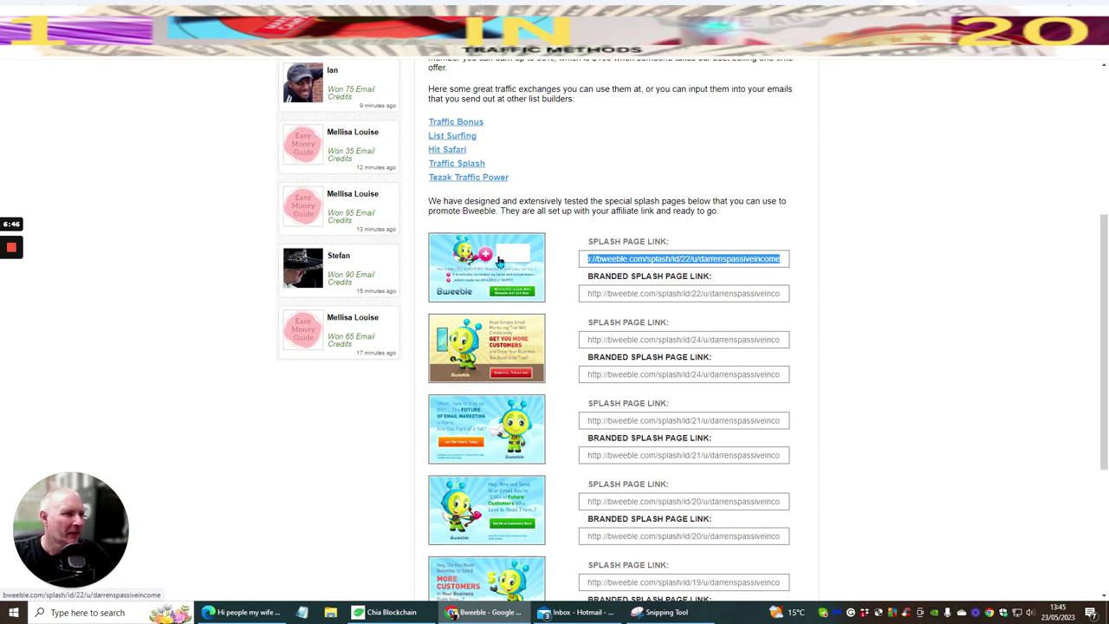
scroll(472, 348, down, 2)
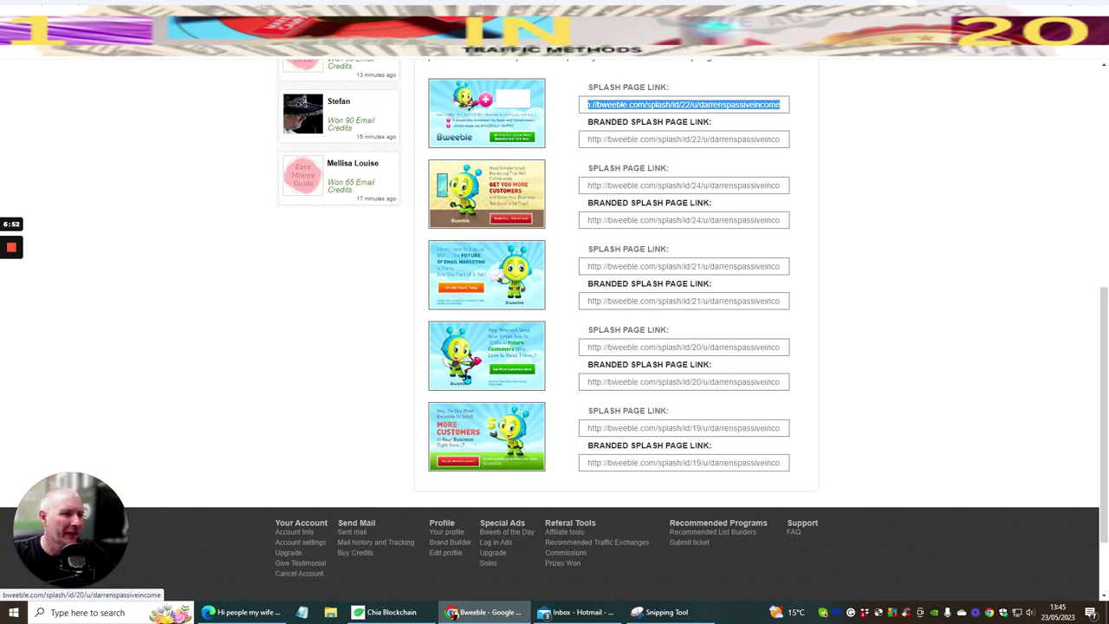
scroll(478, 377, up, 3)
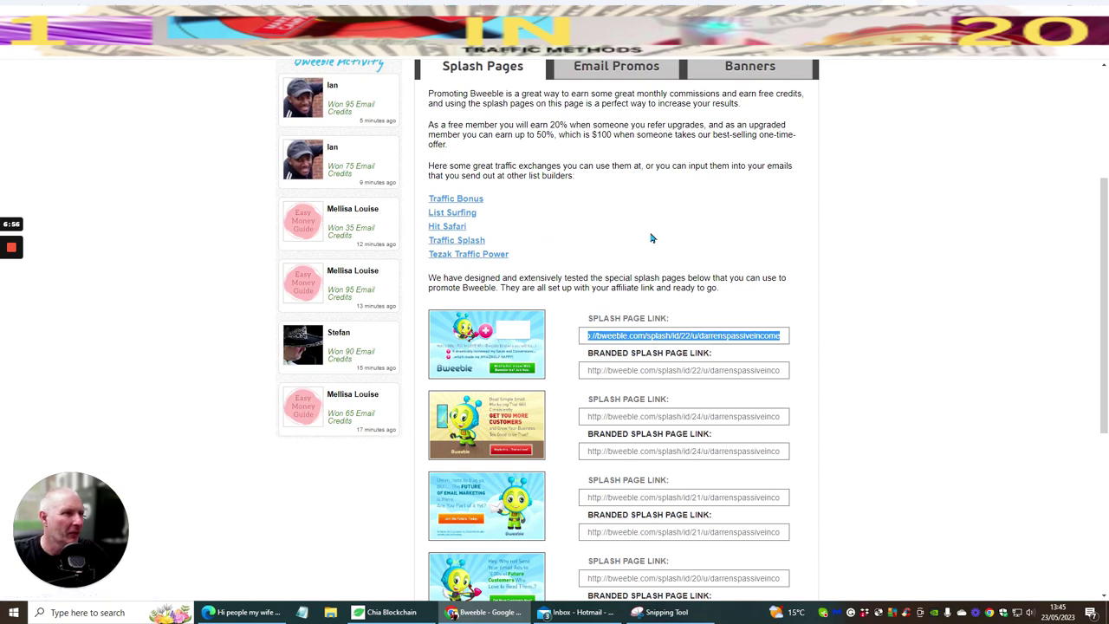
scroll(915, 271, up, 3)
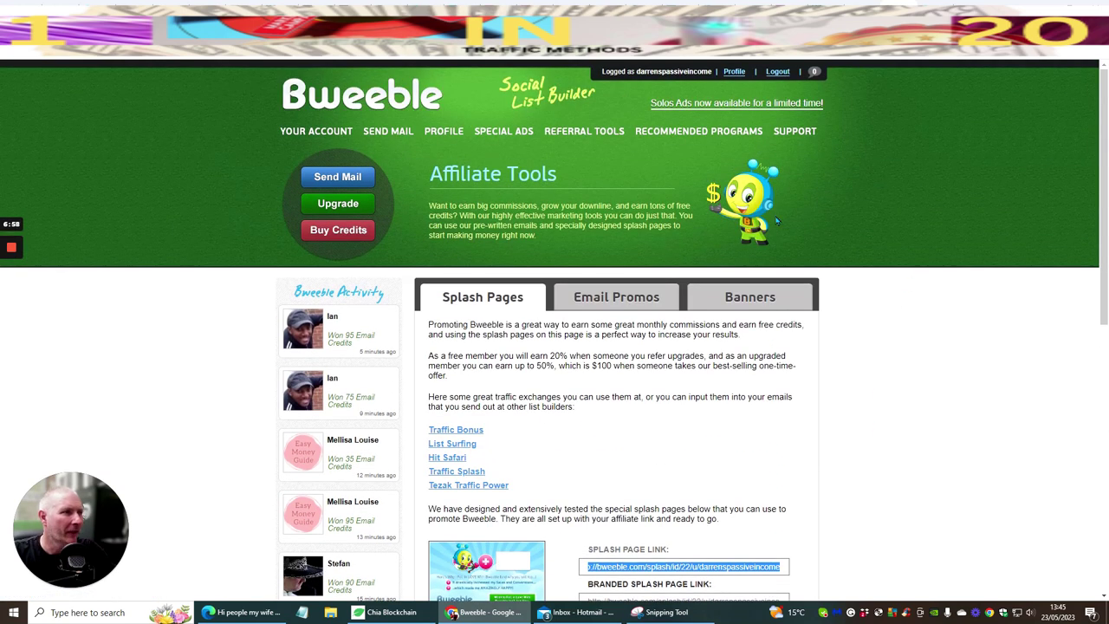
scroll(691, 322, down, 3)
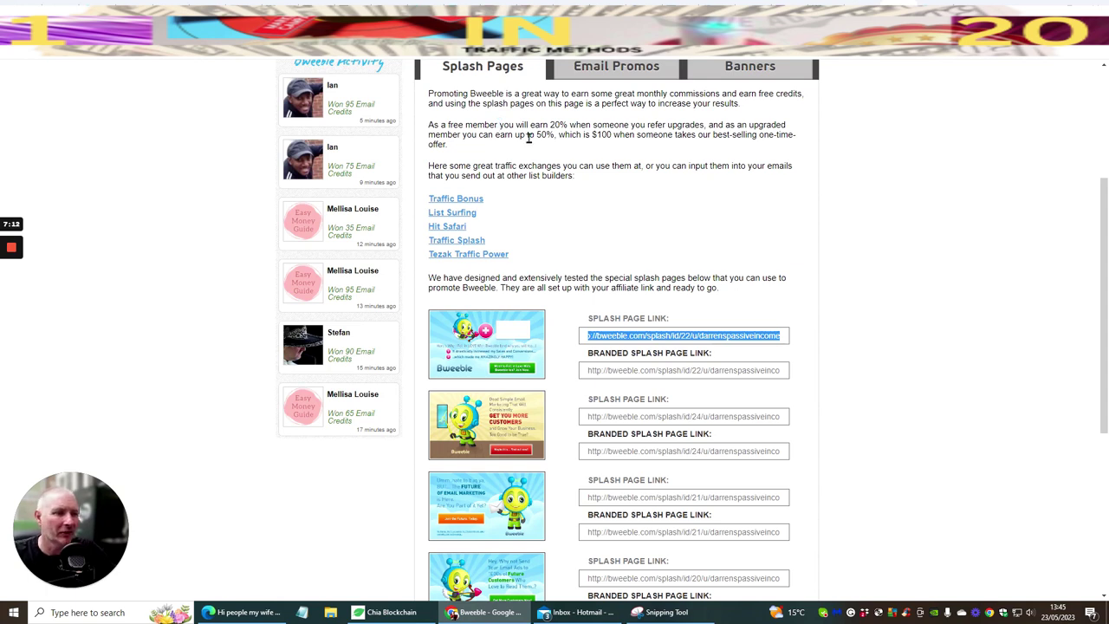
scroll(701, 202, down, 4)
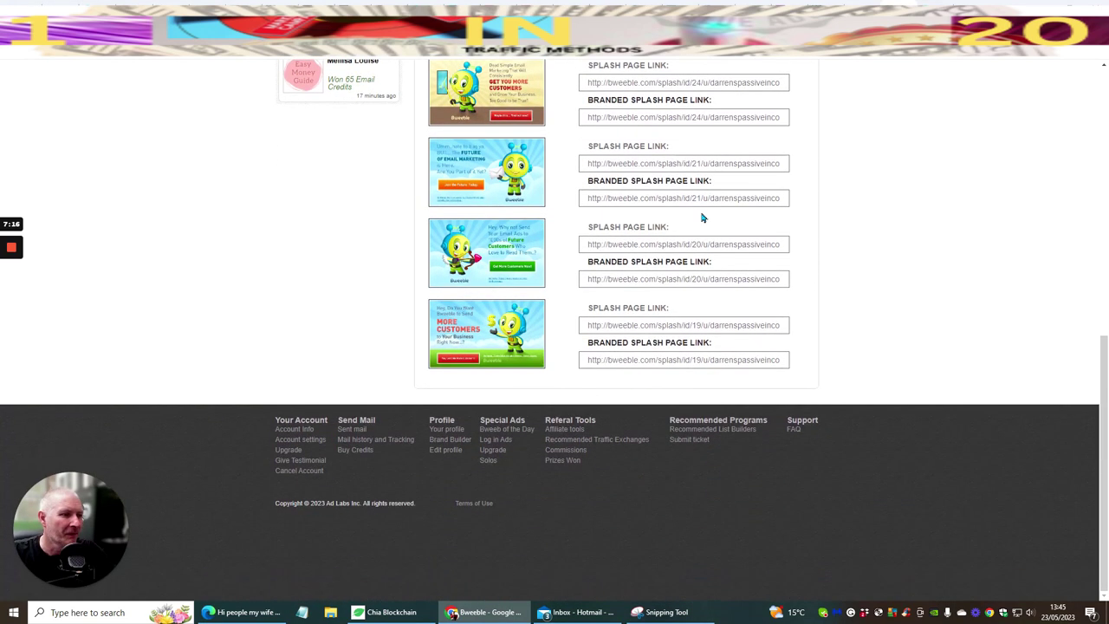
scroll(702, 212, up, 5)
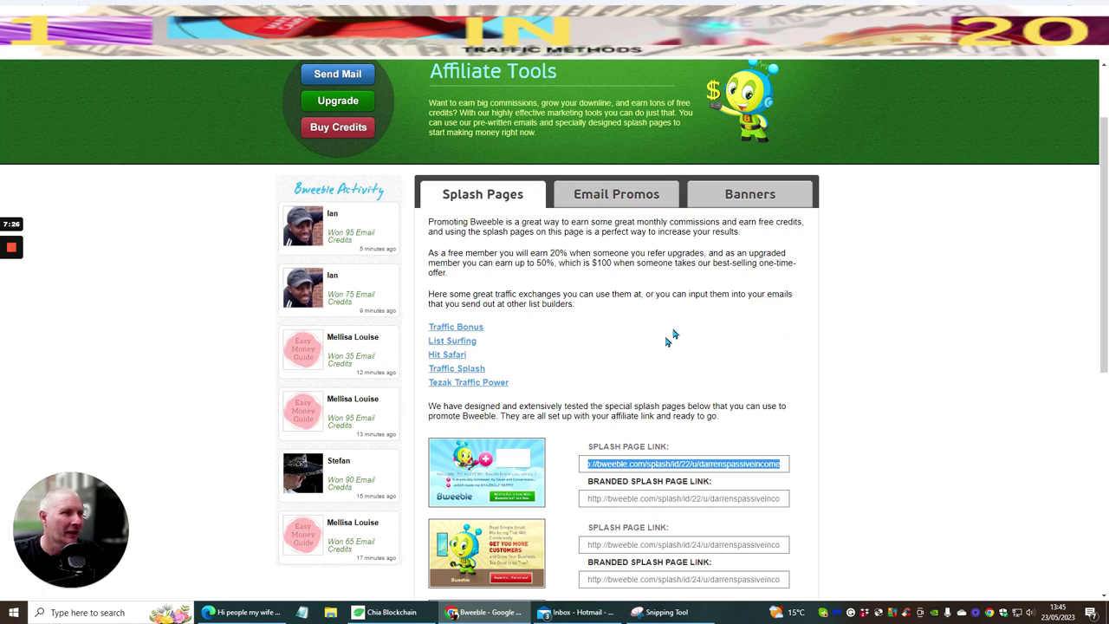
Show the Banners tab and review the four banners with their HTML codes
click(750, 194)
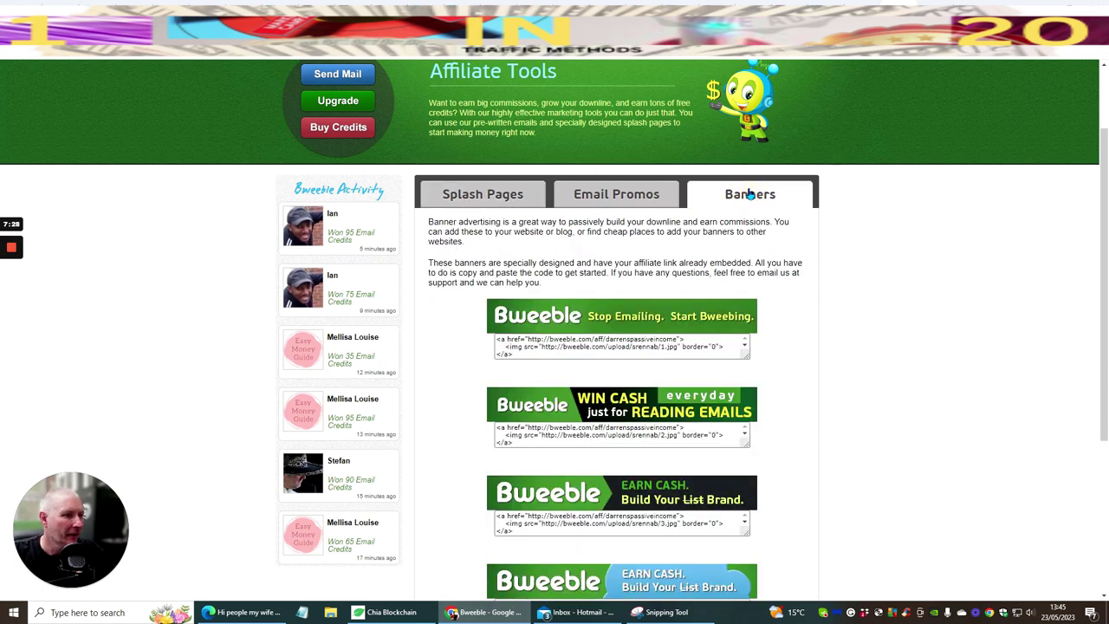
scroll(1053, 274, down, 3)
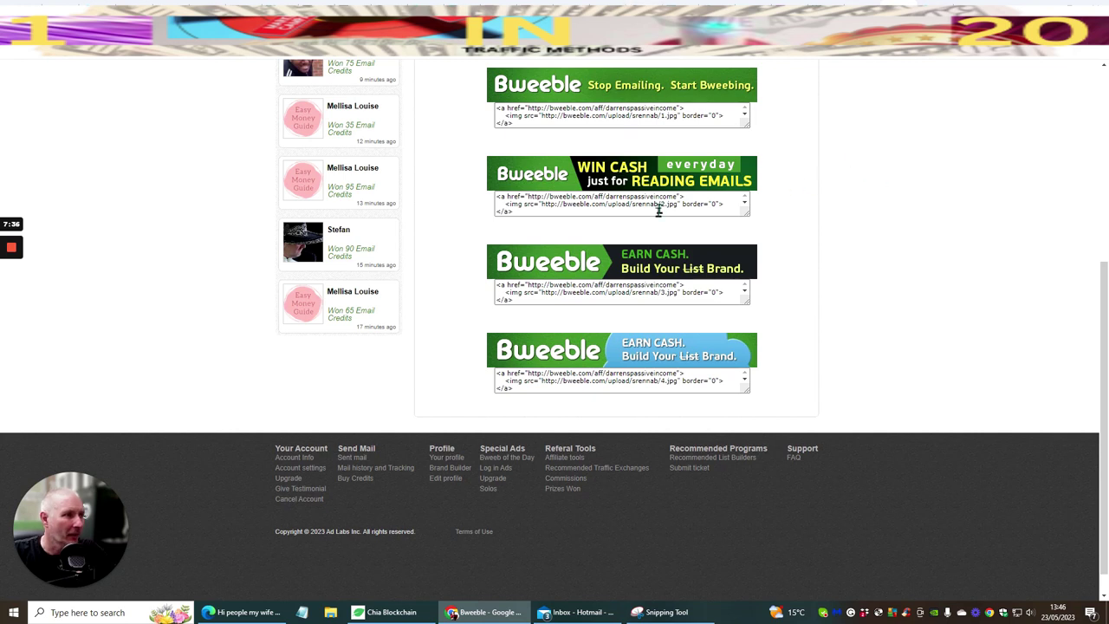
scroll(658, 211, up, 4)
scroll(656, 218, down, 2)
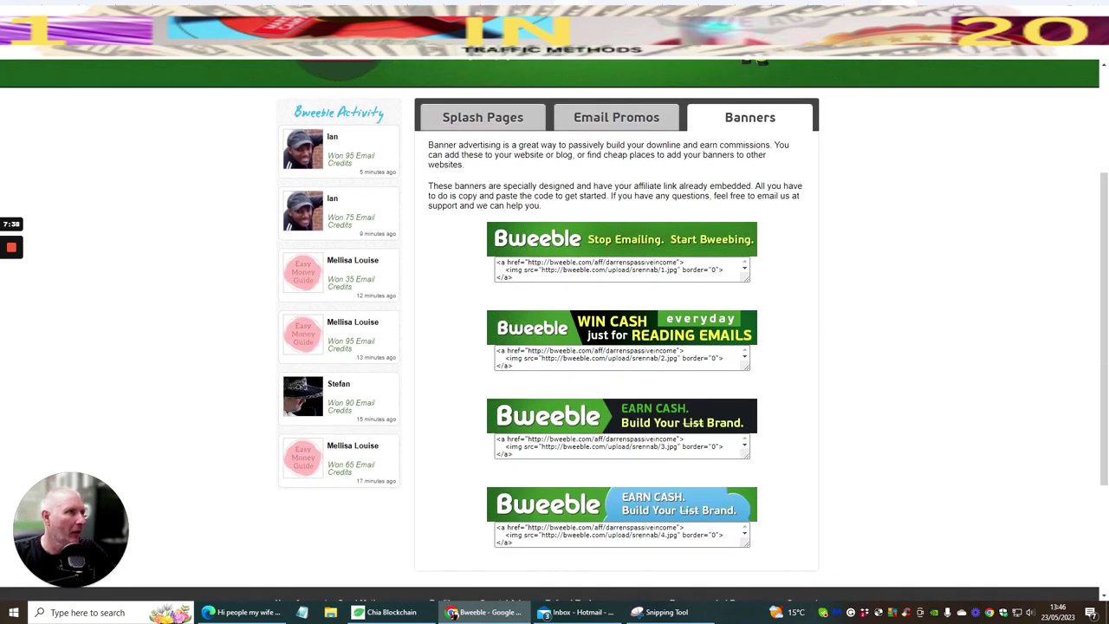
Load the EliteListClub.com homepage in a new browser tab
key(ctrl+t)
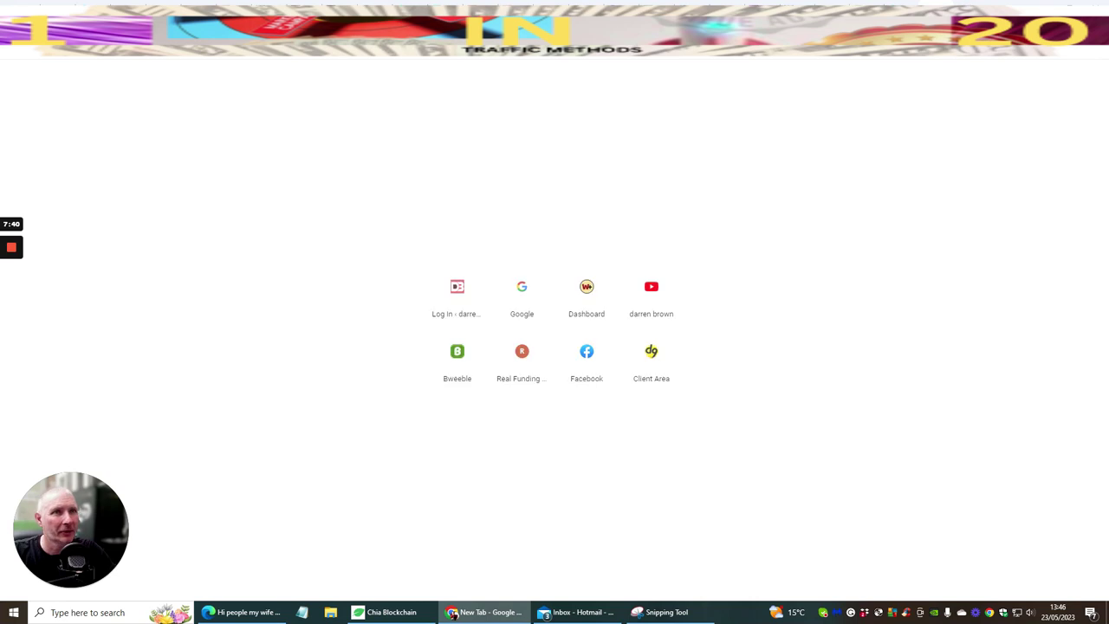
text(elite)
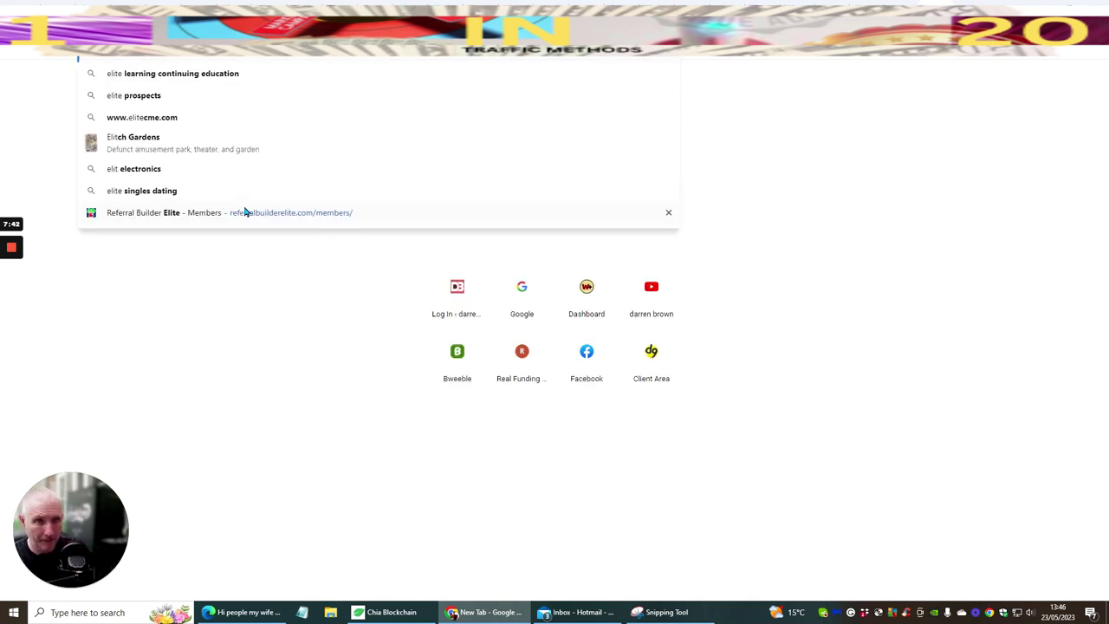
text(list)
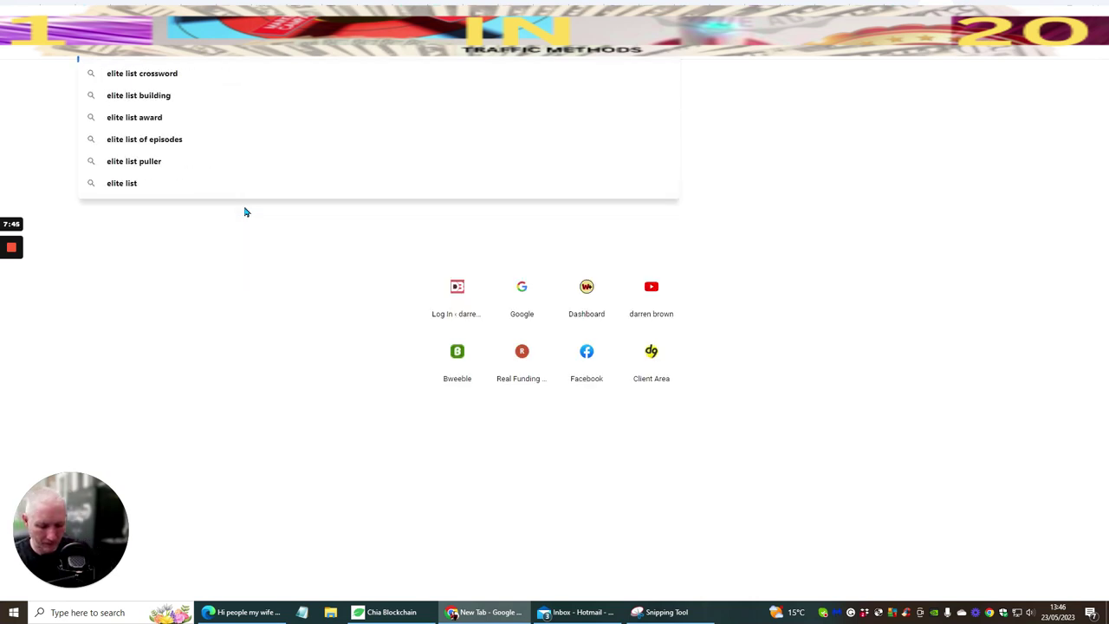
key(ctrl+a)
key(BackSpace)
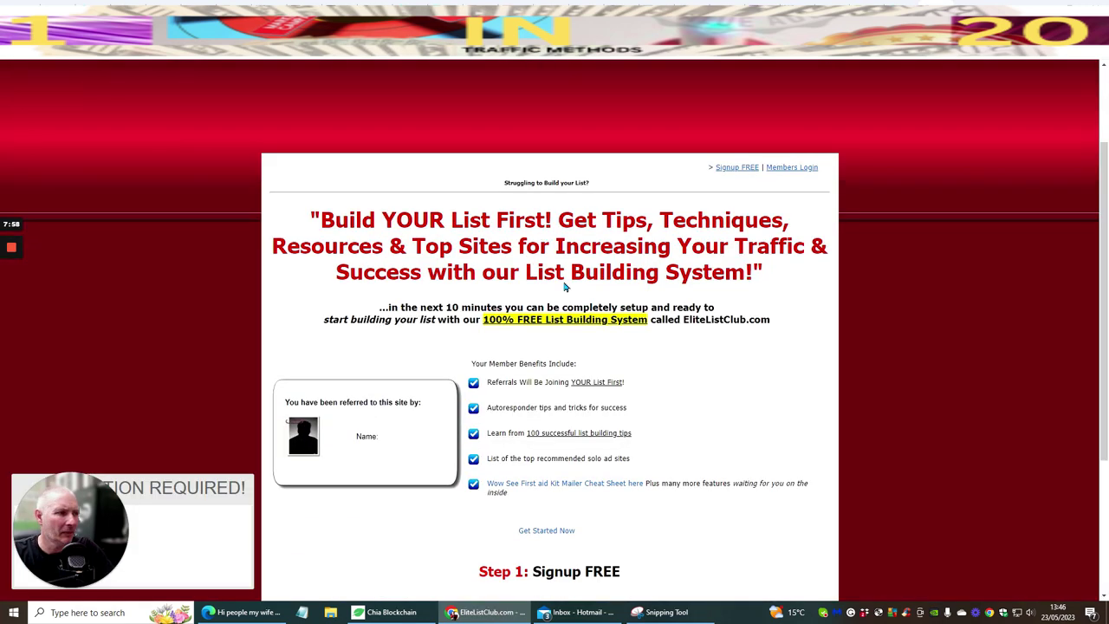
scroll(564, 286, down, 3)
Log in to Elite List Club as a member using Chrome's saved credentials
scroll(564, 286, up, 4)
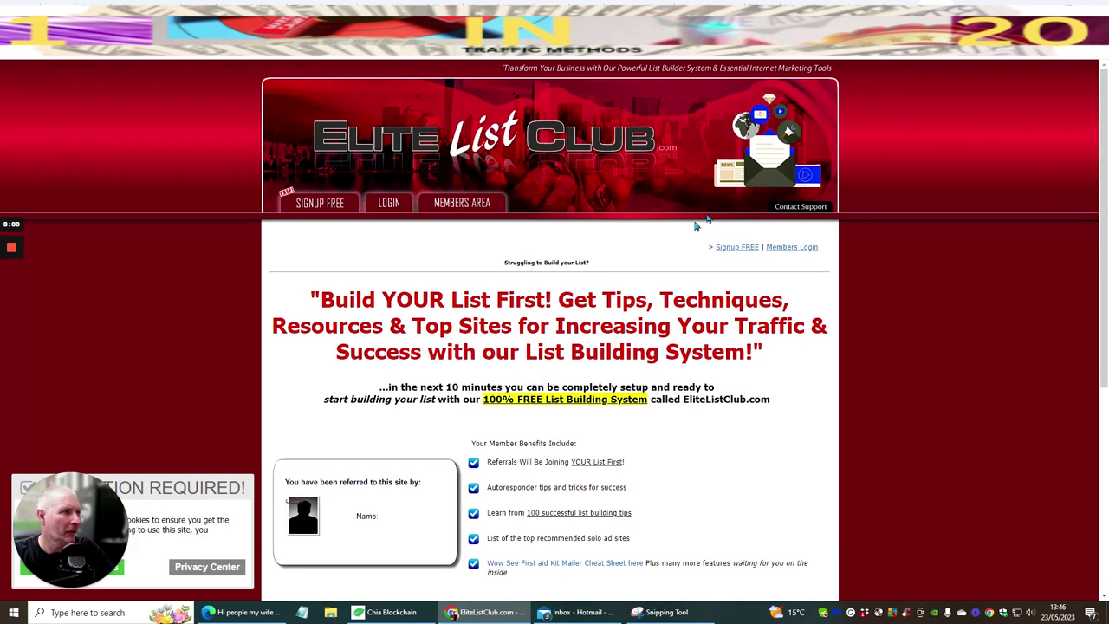
click(790, 249)
click(542, 375)
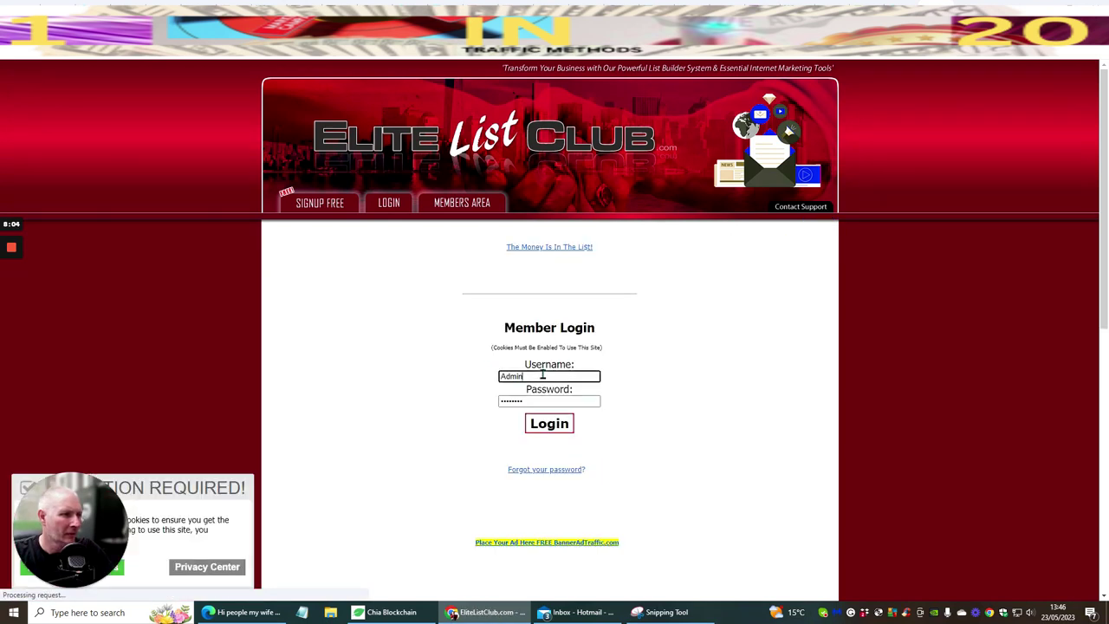
click(566, 436)
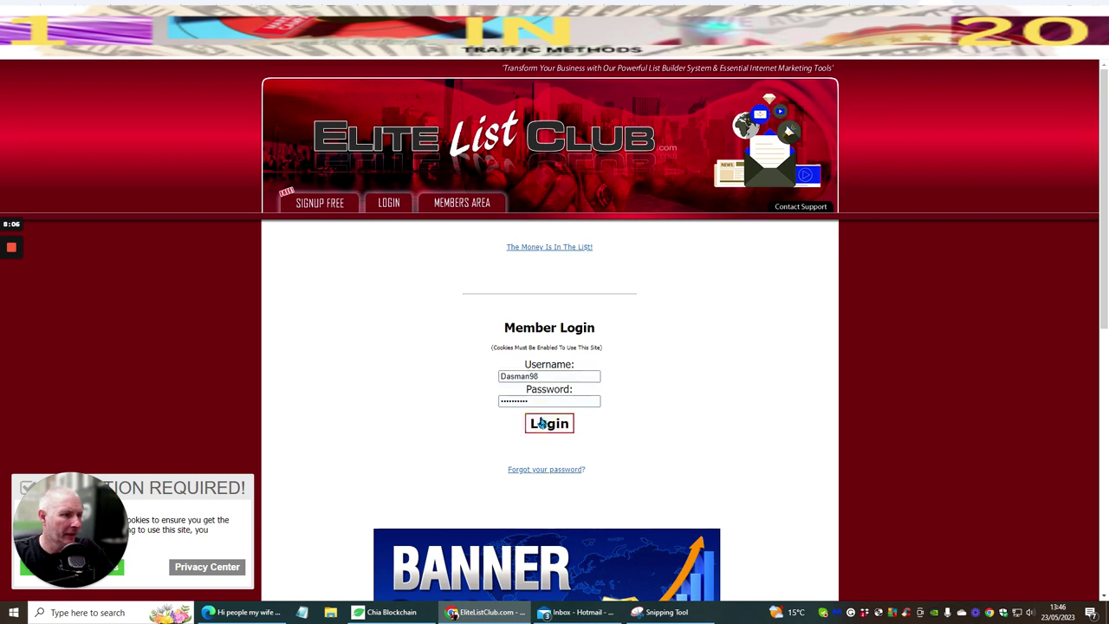
click(541, 423)
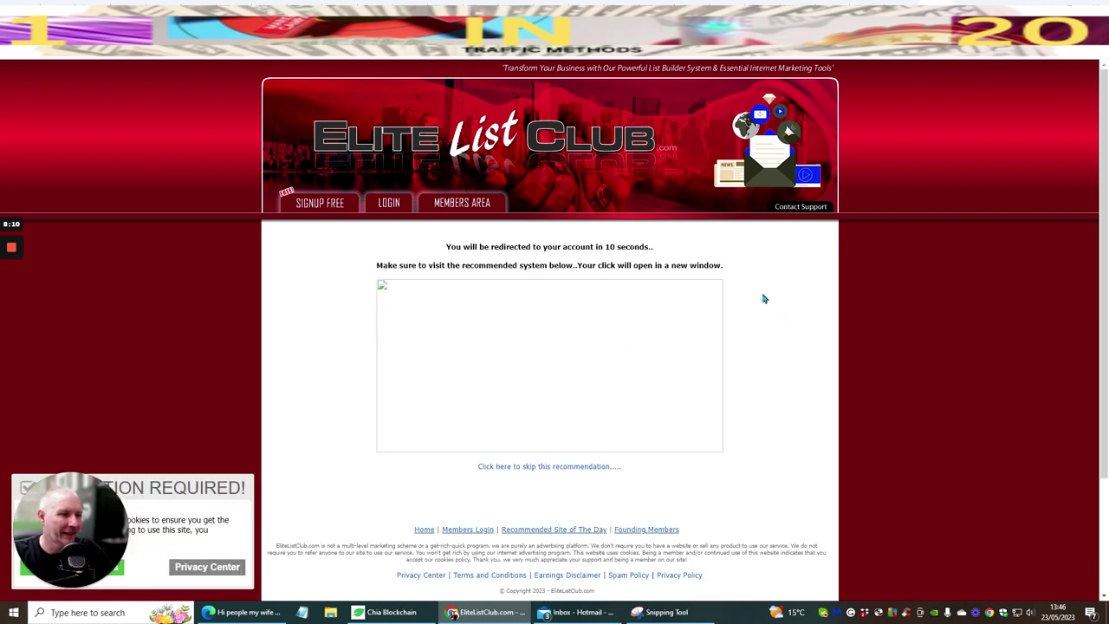
Decline the one-time offer via 'No, thanks. Just send me to EliteListClub.com'
scroll(767, 303, down, 2)
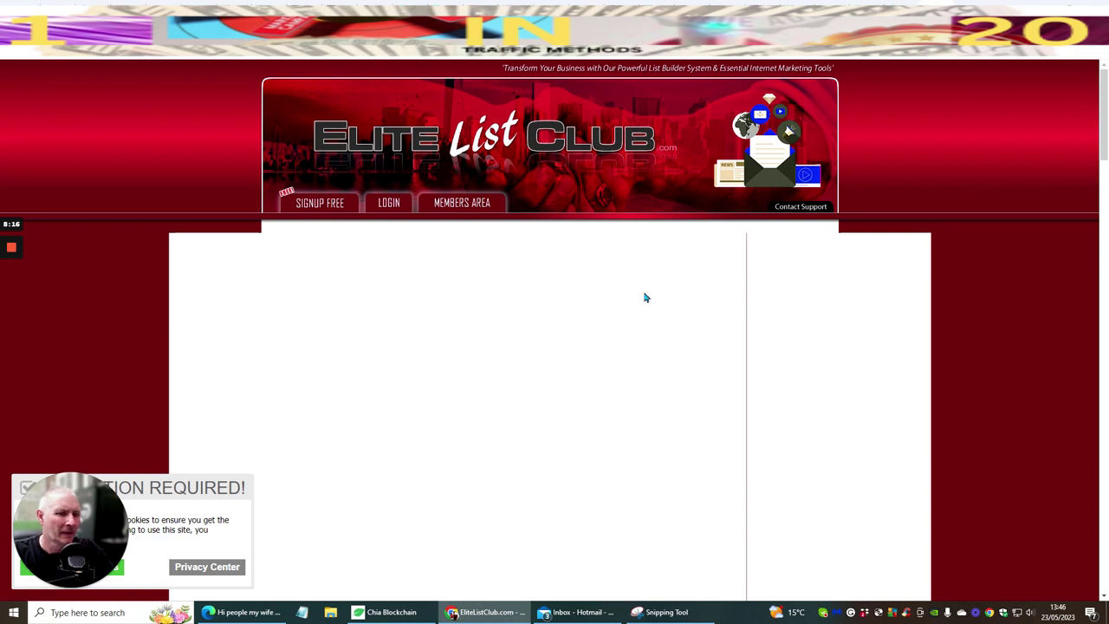
scroll(614, 280, down, 5)
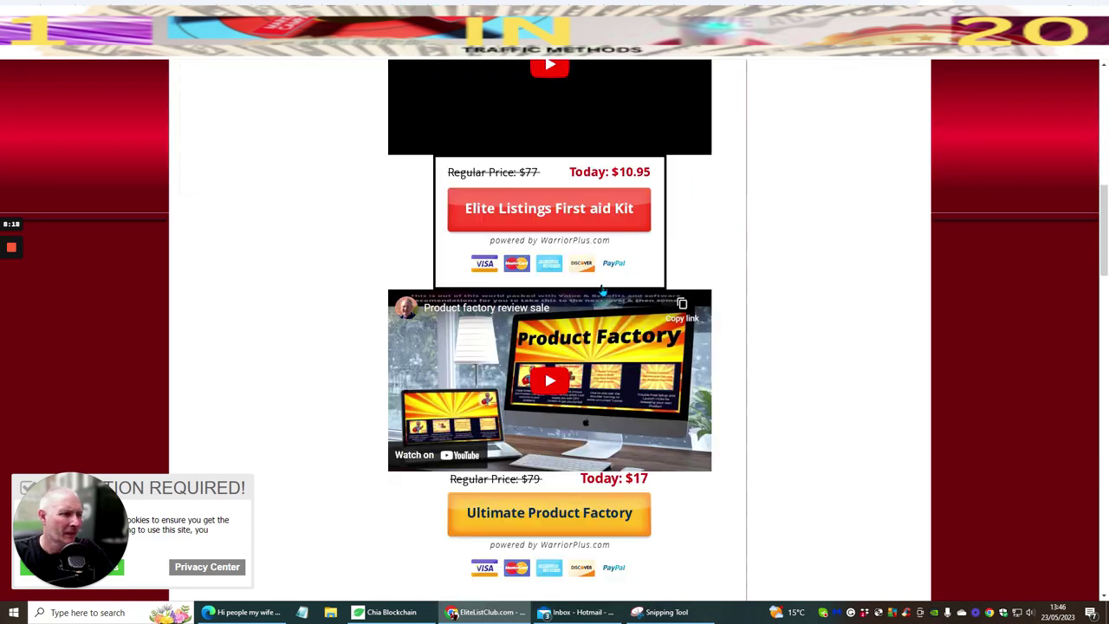
scroll(602, 292, down, 15)
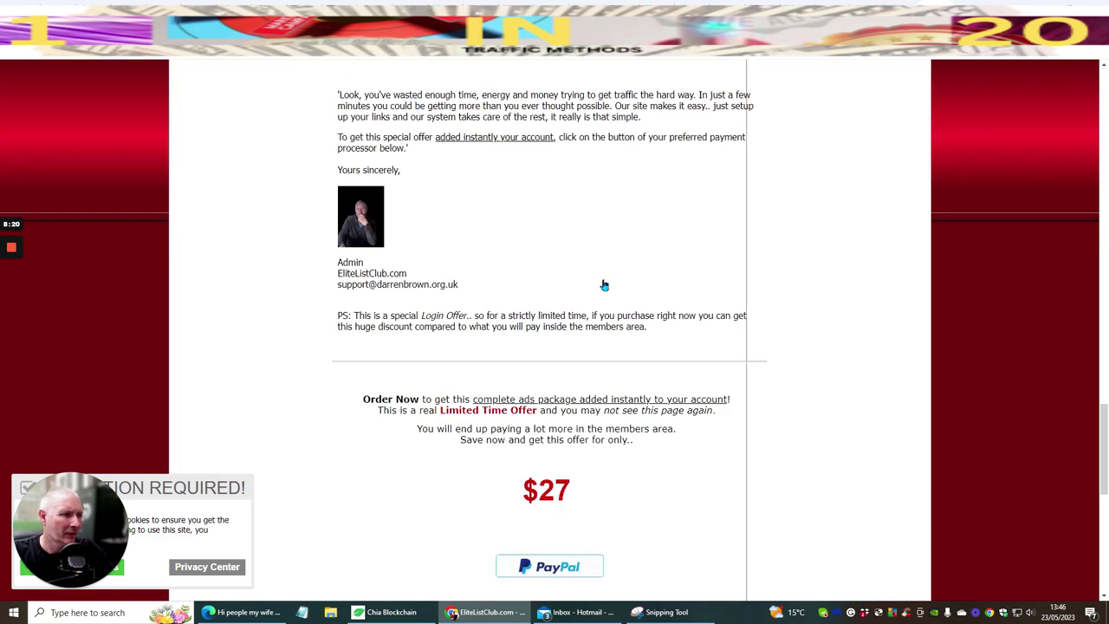
scroll(602, 286, down, 7)
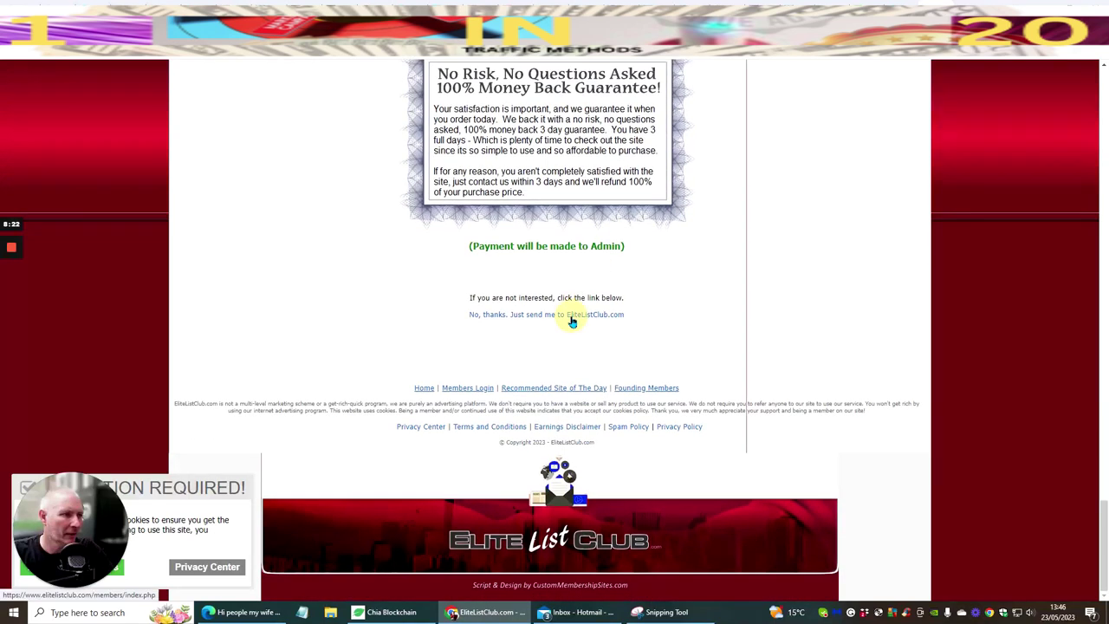
click(572, 316)
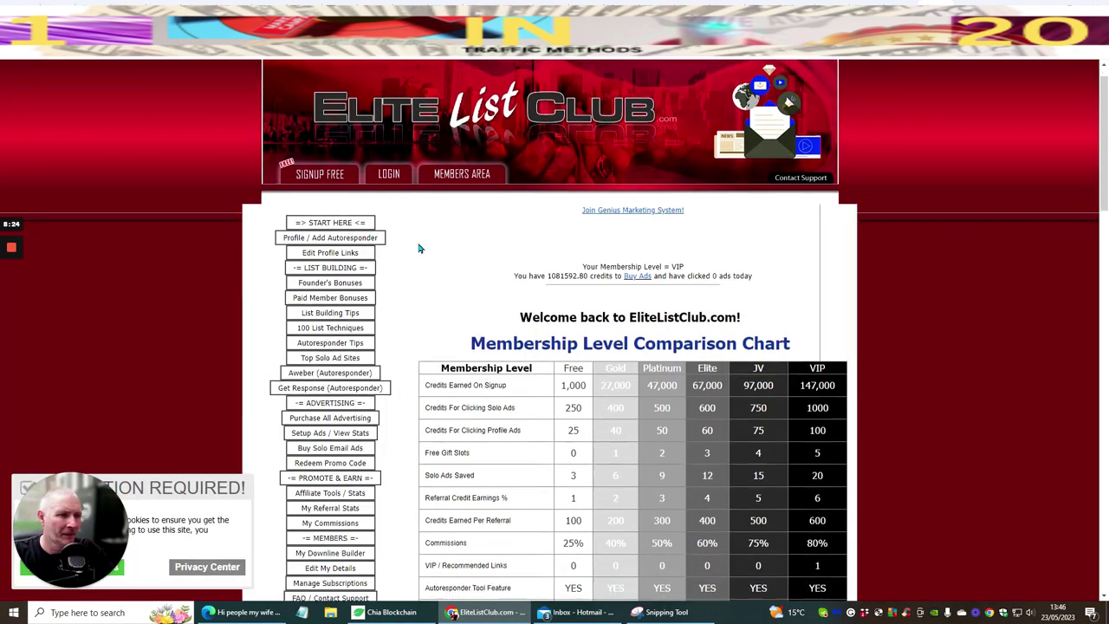
scroll(418, 248, down, 2)
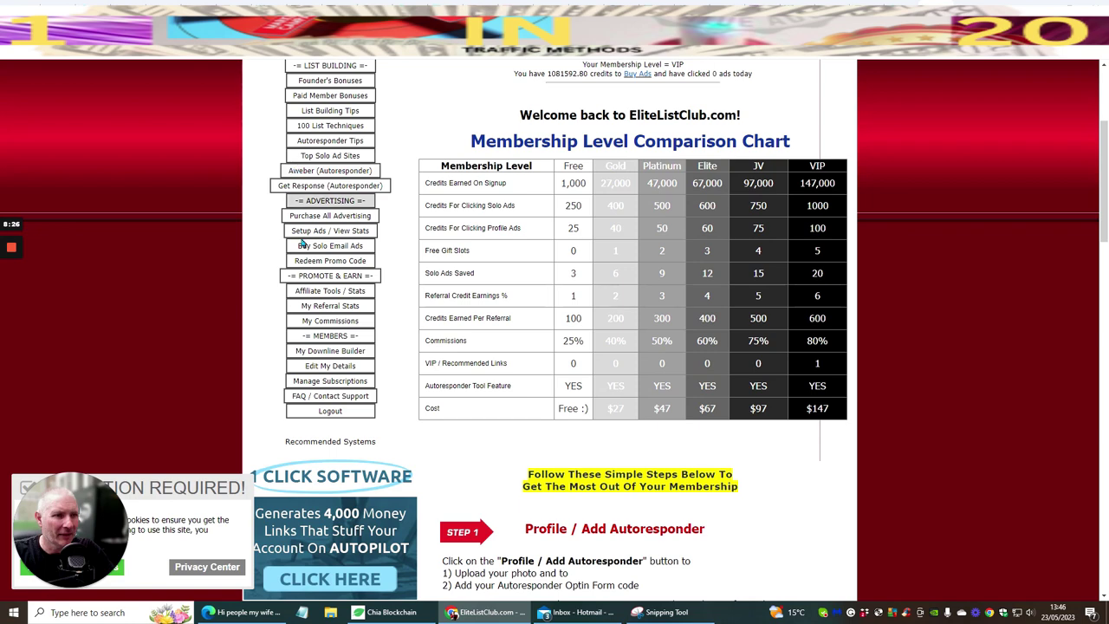
click(317, 352)
scroll(563, 310, down, 15)
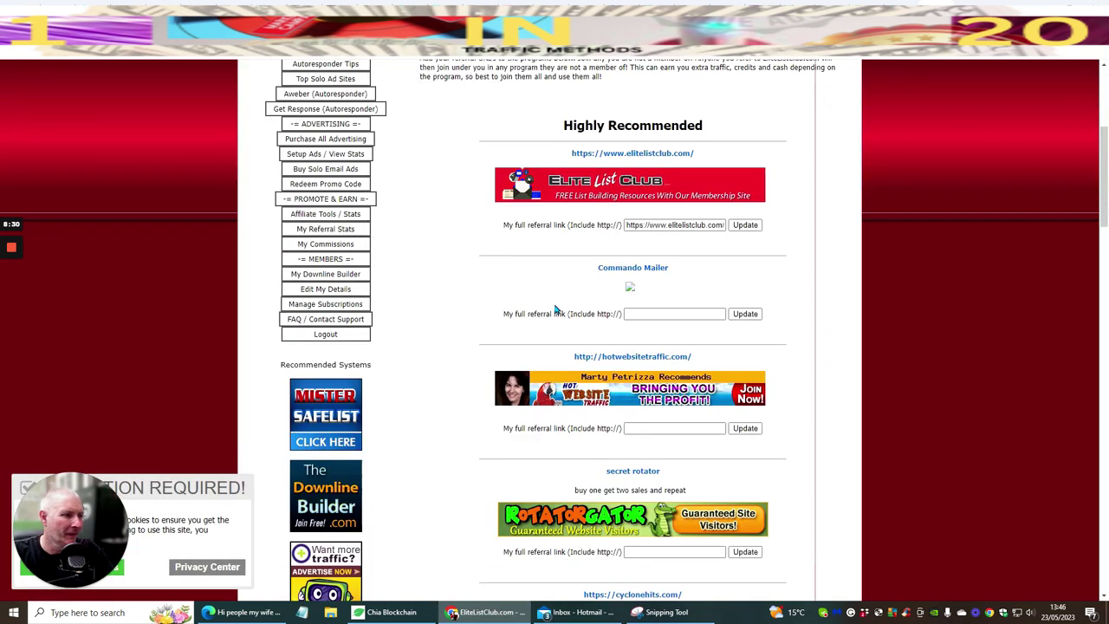
scroll(548, 309, down, 10)
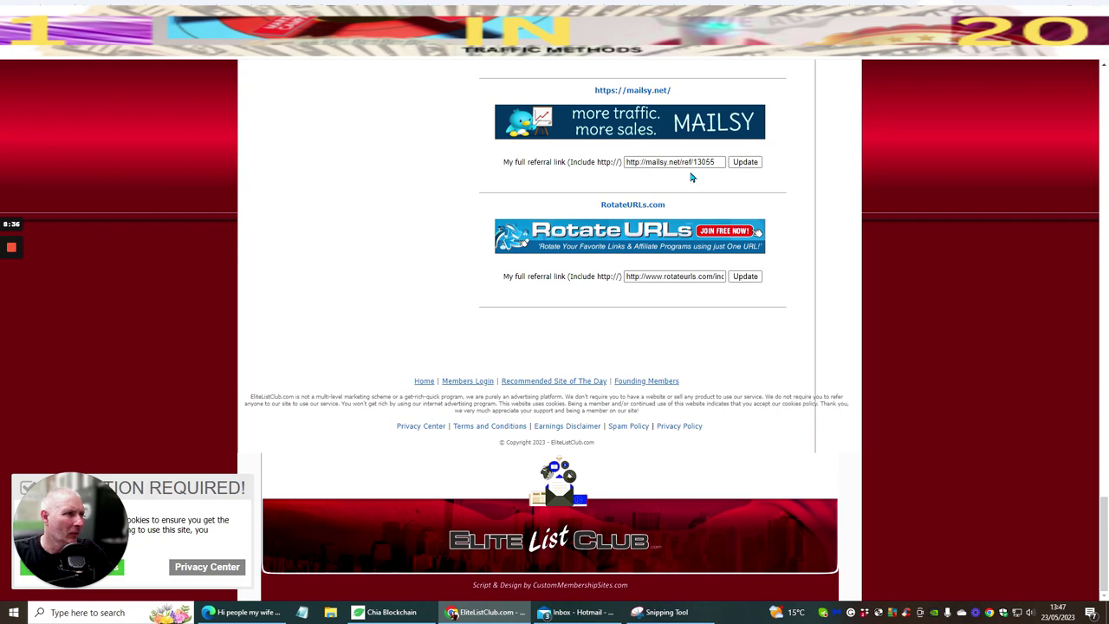
scroll(693, 294, up, 10)
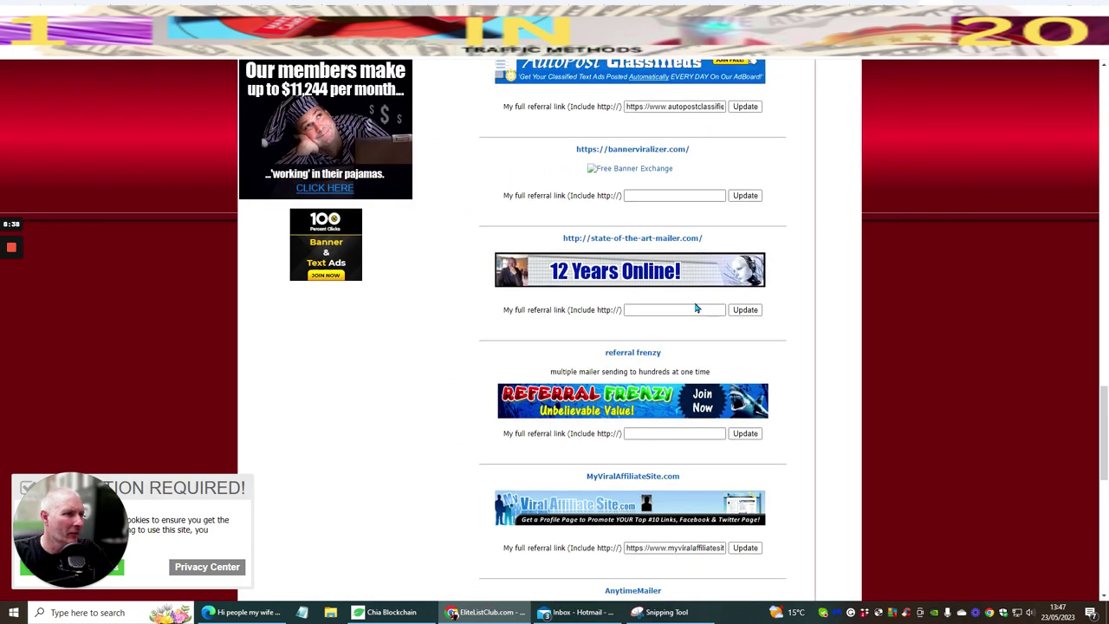
scroll(689, 329, up, 8)
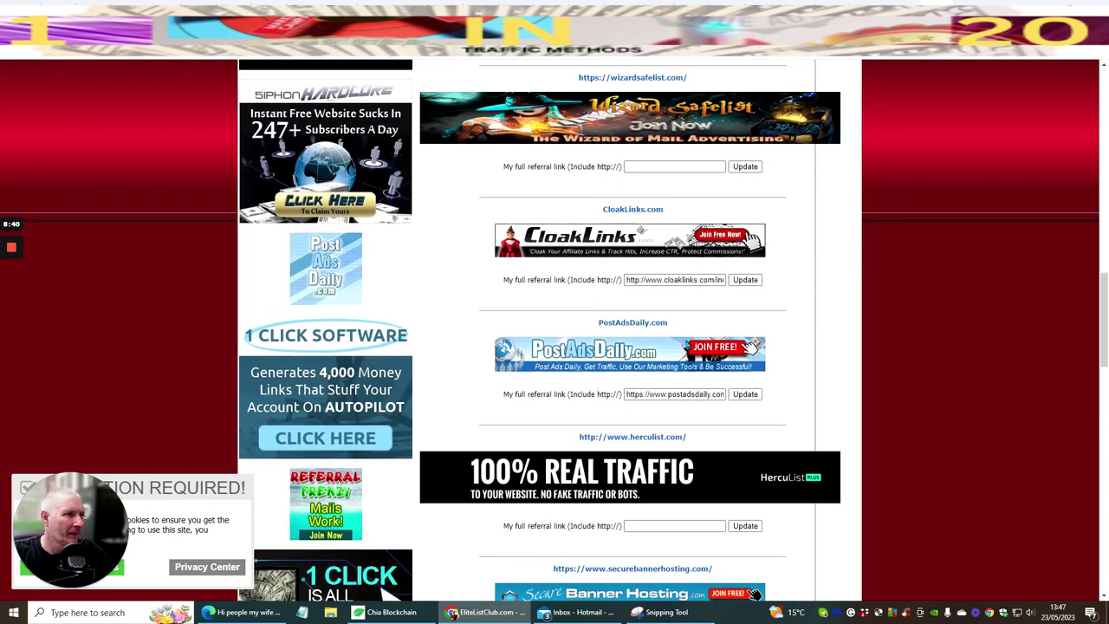
scroll(686, 345, up, 10)
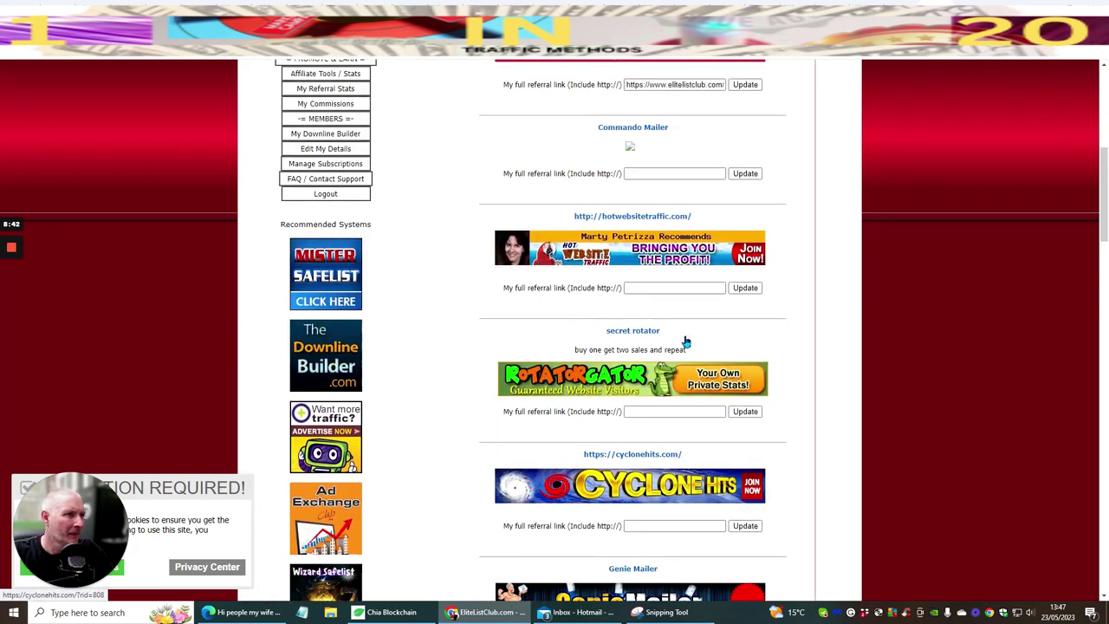
scroll(685, 340, up, 3)
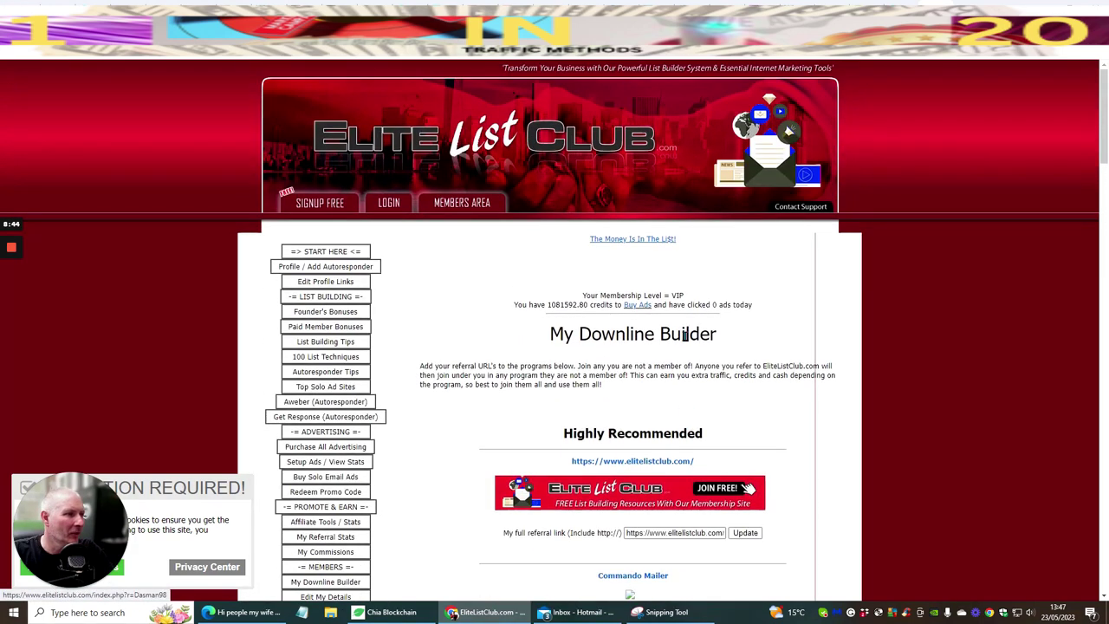
scroll(685, 336, down, 1)
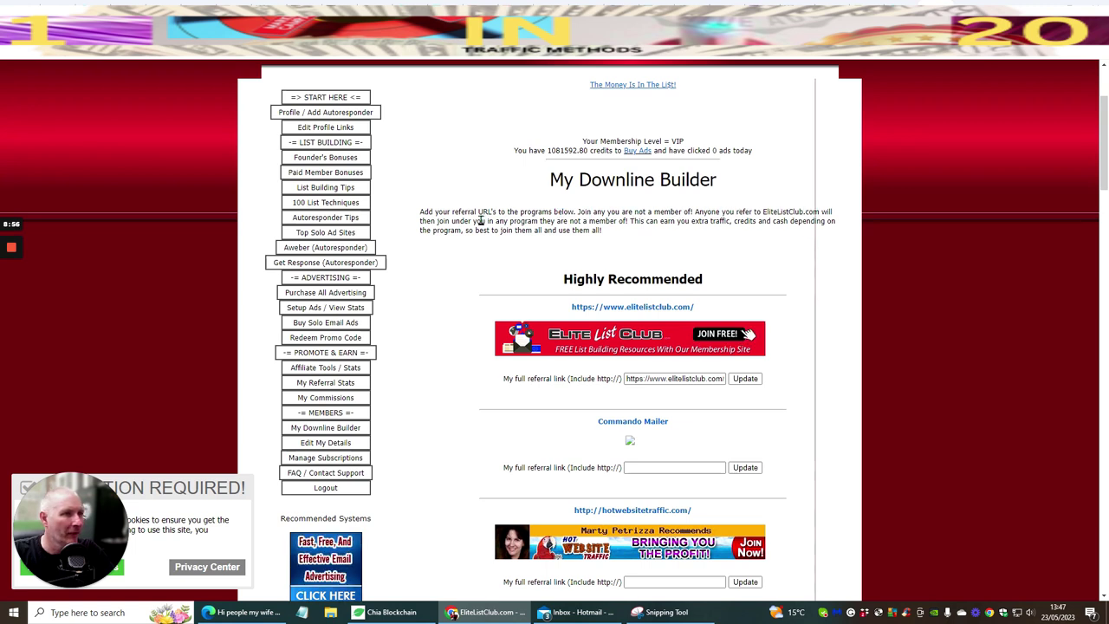
scroll(651, 221, down, 1)
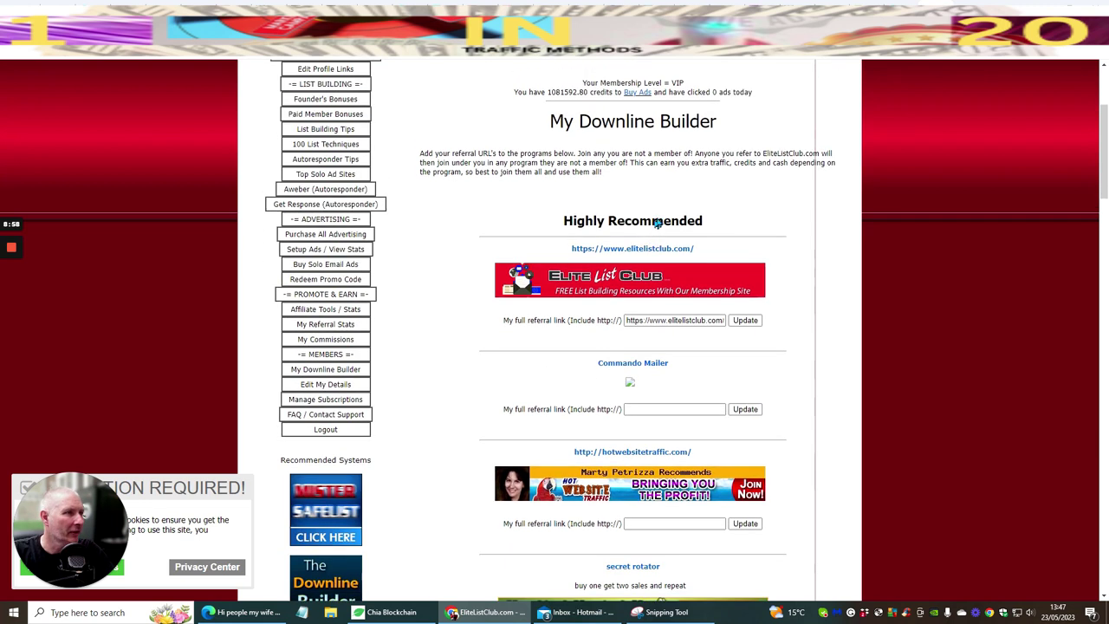
scroll(650, 221, up, 3)
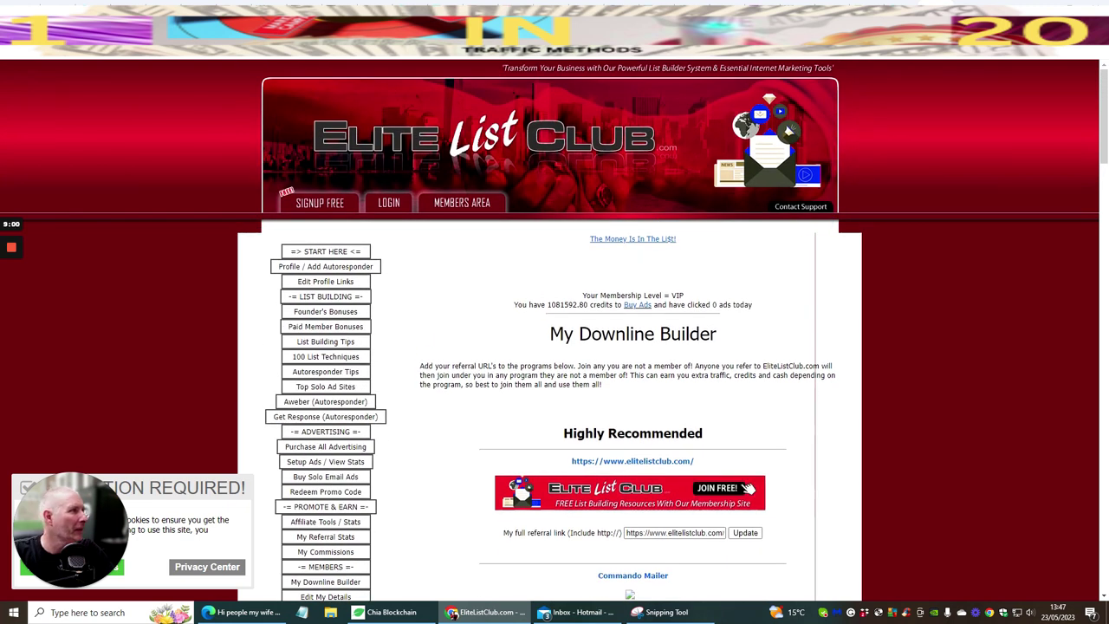
Search elitelistclub/admin in a new tab and open the EliteListClub.com result
key(ctrl+t)
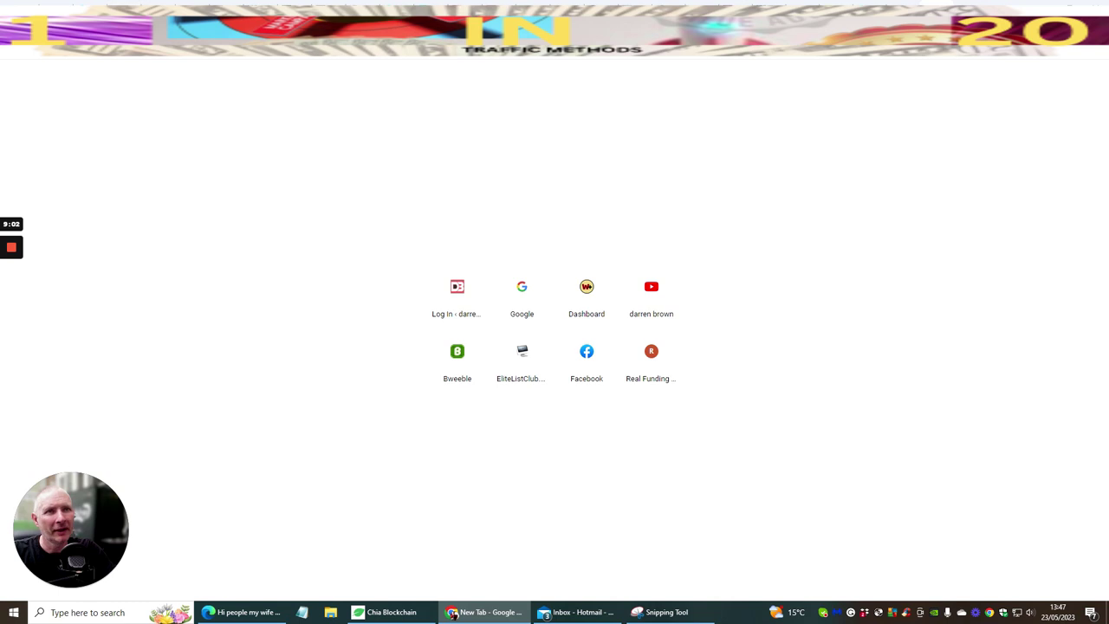
text(elit)
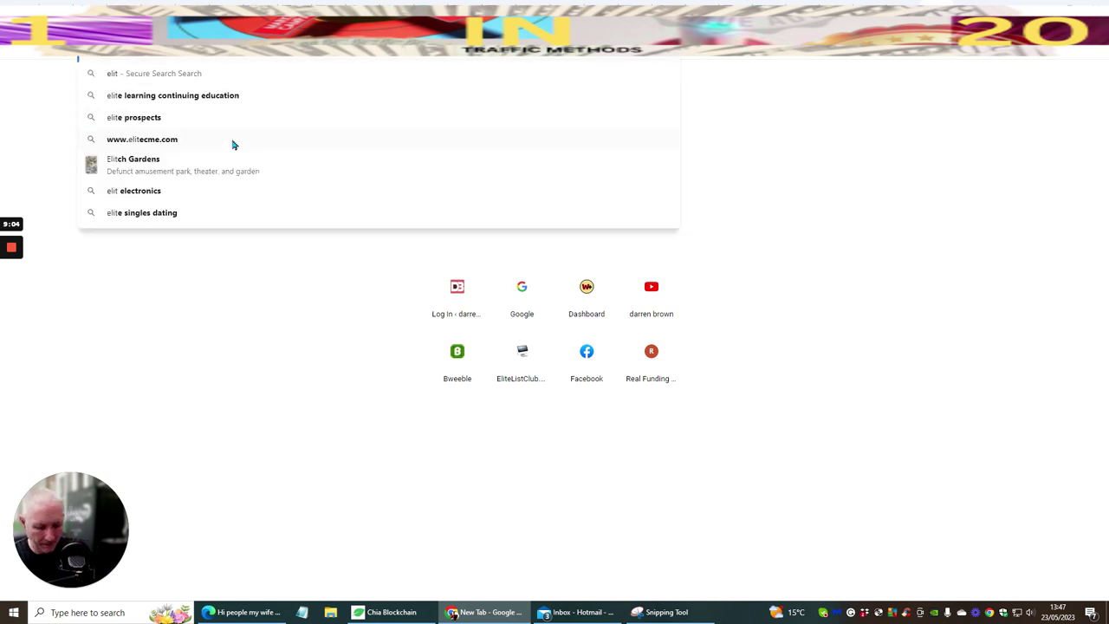
text(elist)
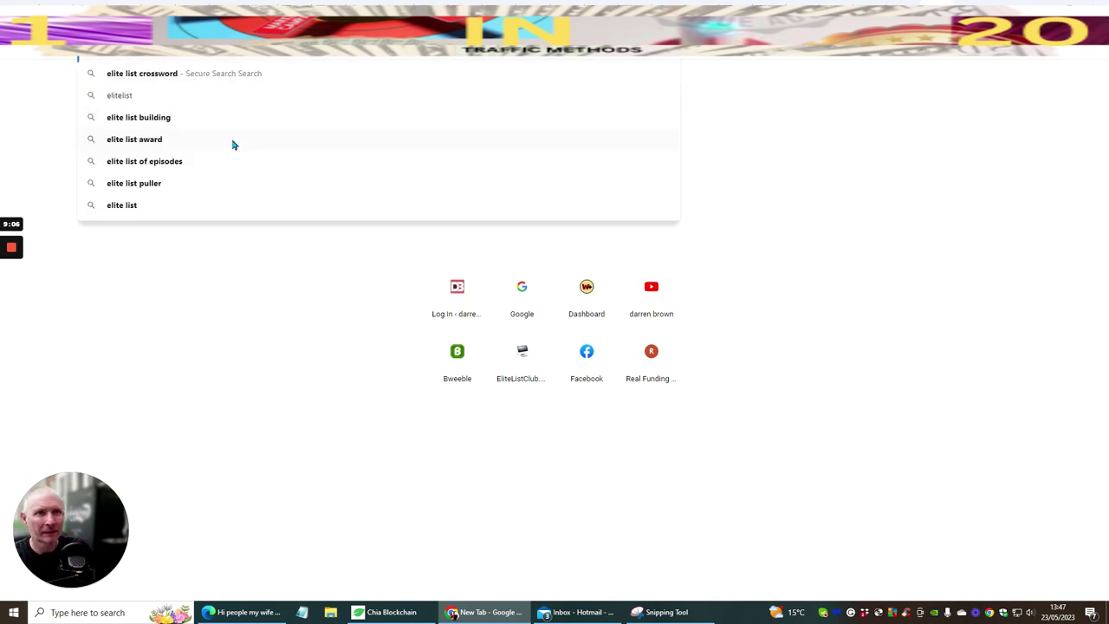
text(cl)
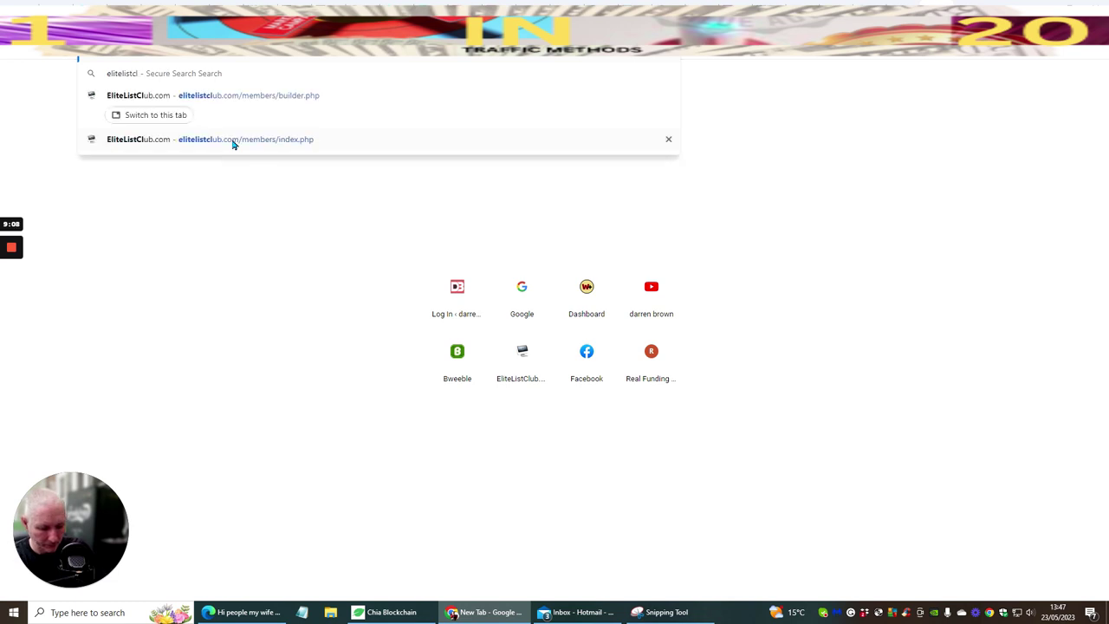
text(ub/)
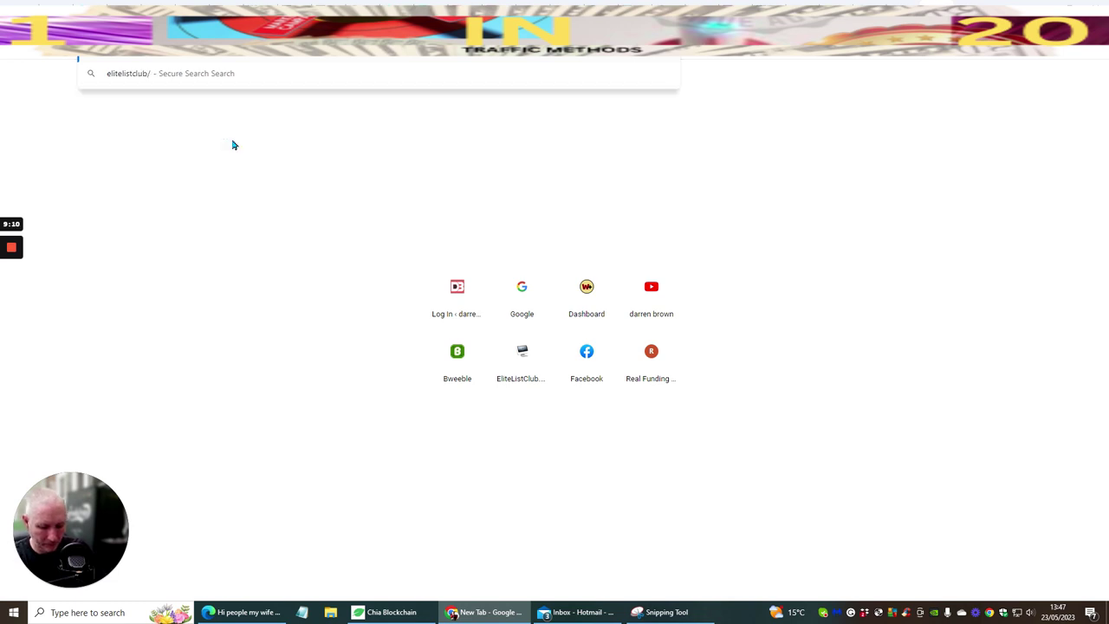
text(admin)
key(Return)
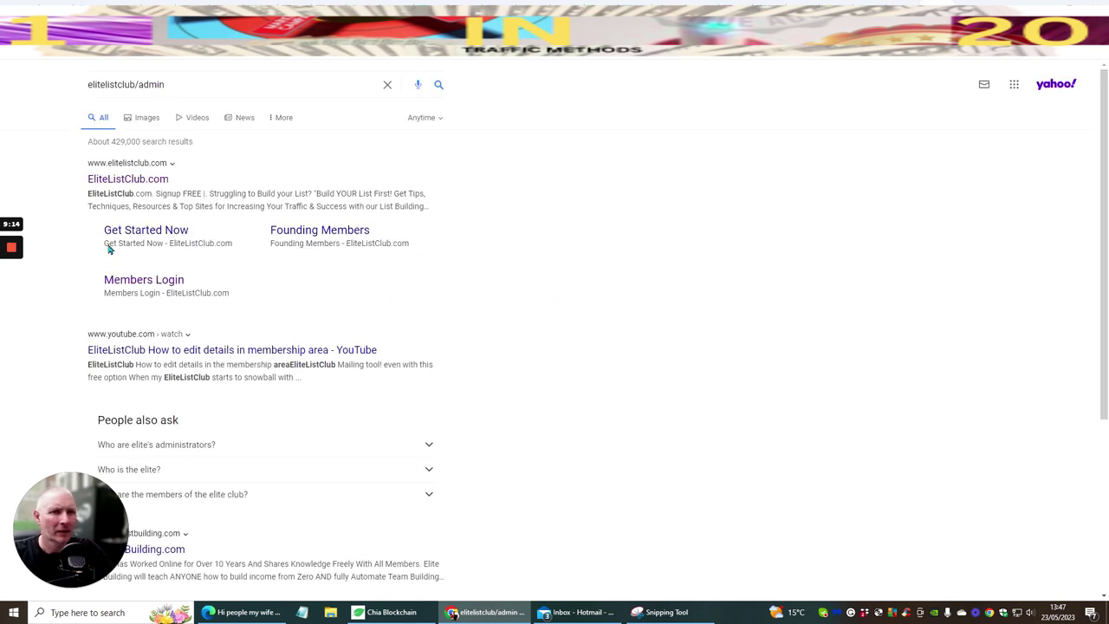
click(114, 180)
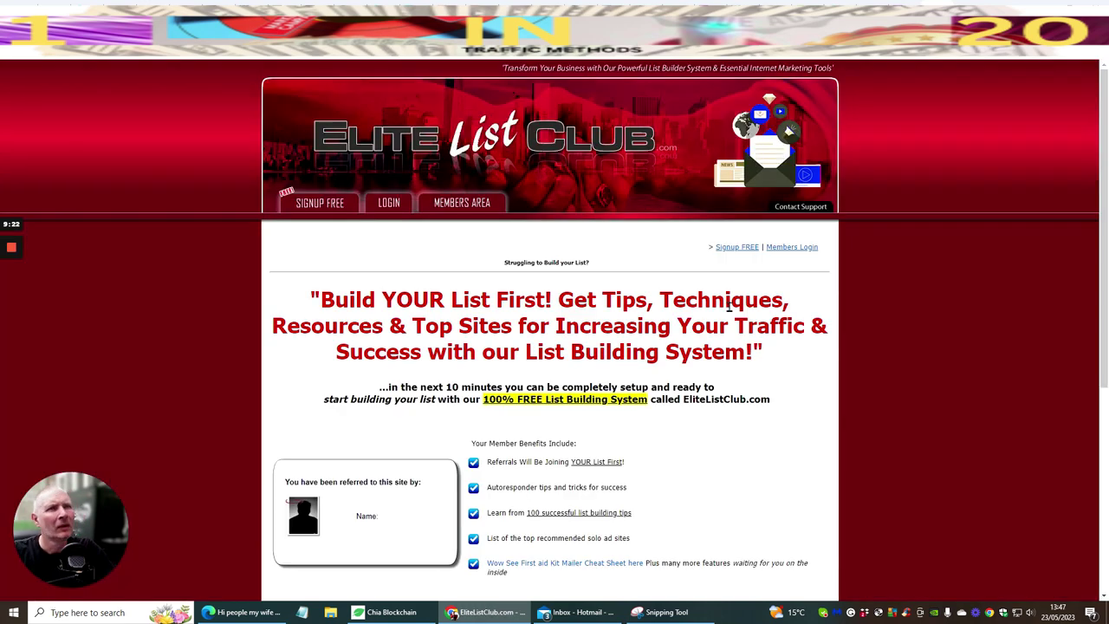
Open the member login page from the Elite List Club header LOGIN link
scroll(705, 262, down, 1)
scroll(519, 259, up, 1)
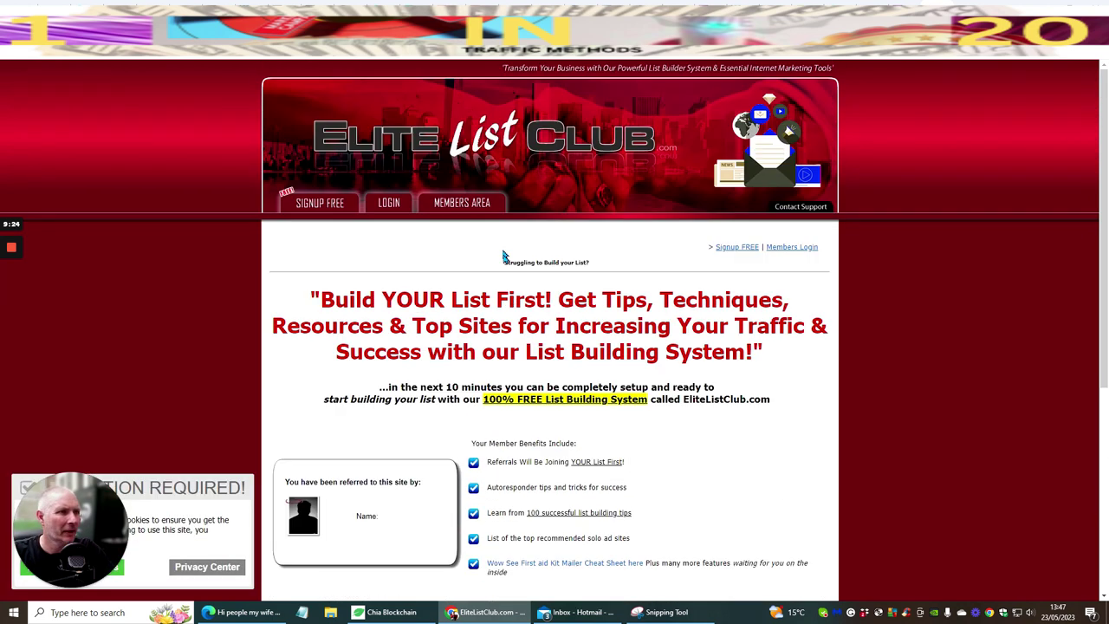
click(379, 203)
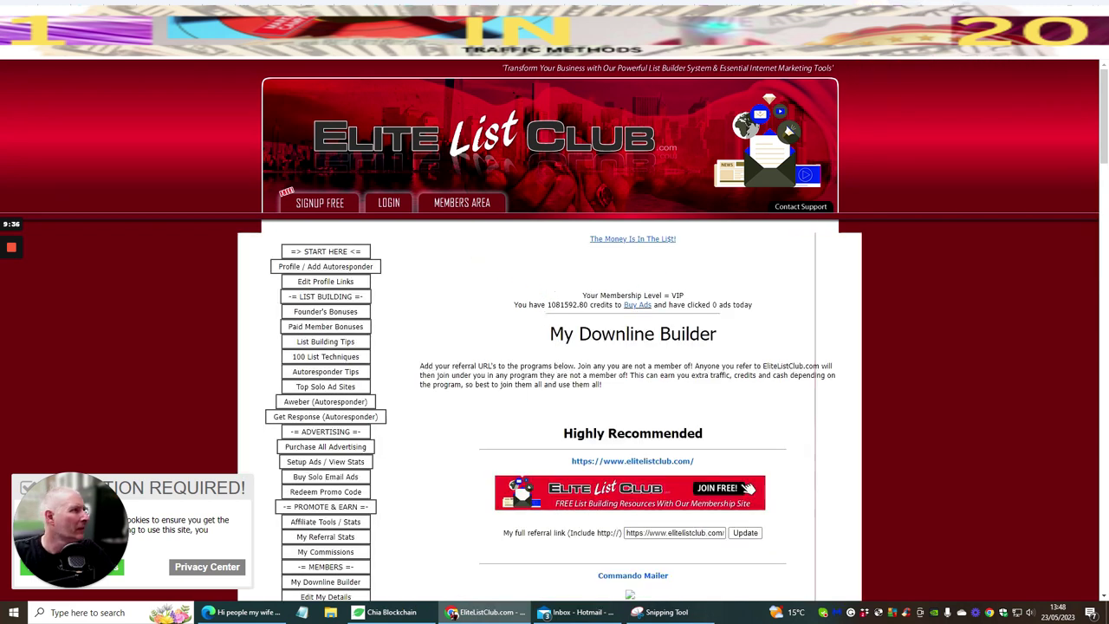
In a new Chrome tab, go to EliteListClub.com's member login page via the elitelistclub suggestion
key(ctrl+t)
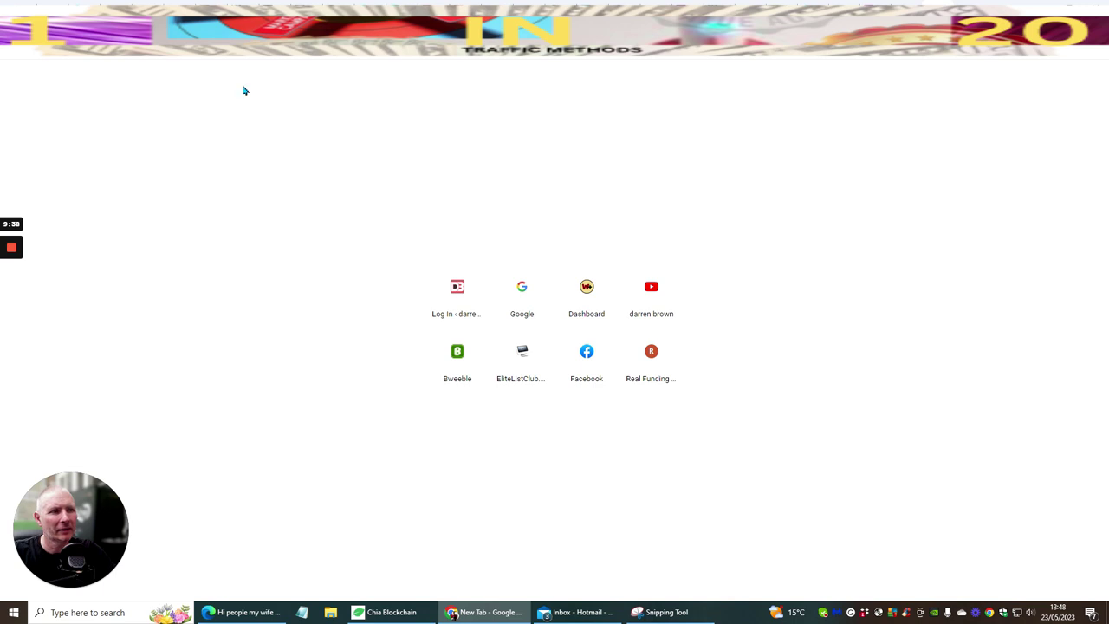
text(el)
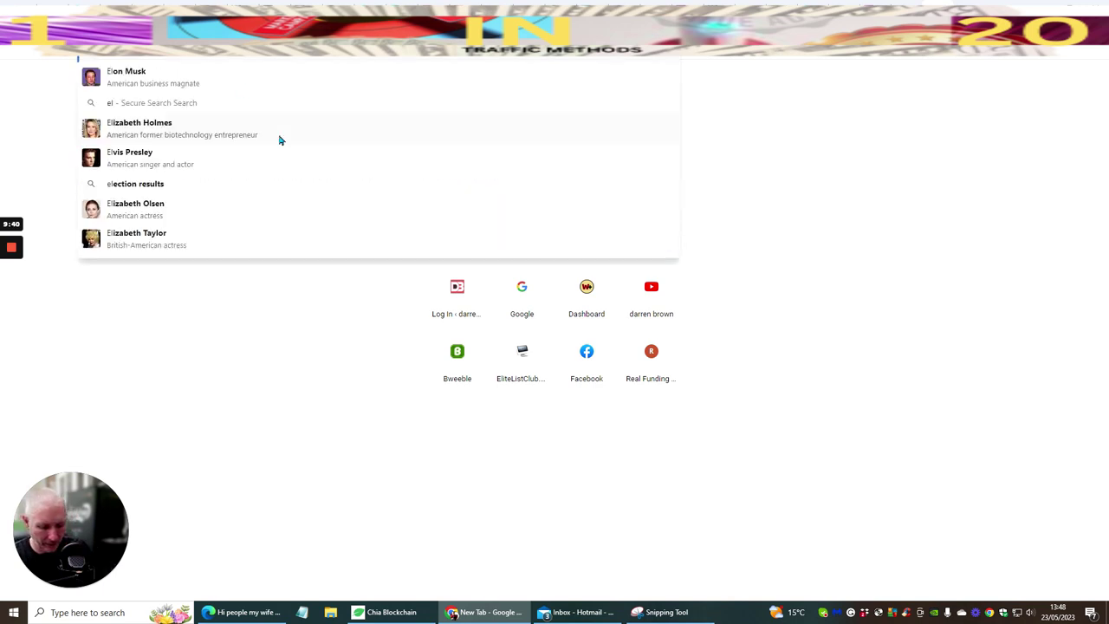
text(itelistclub)
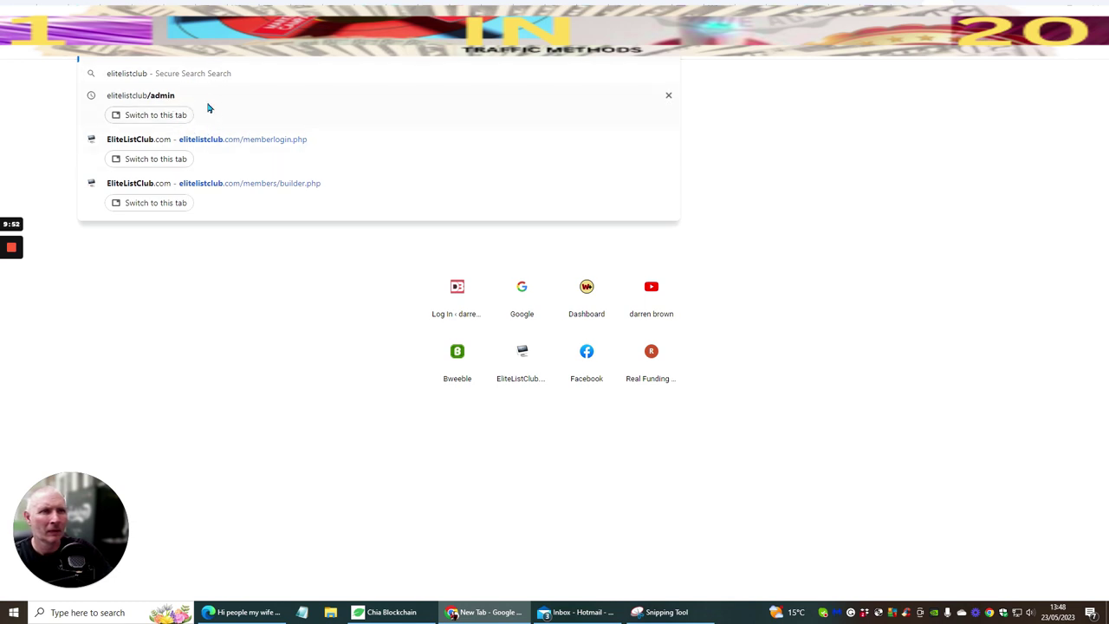
click(230, 139)
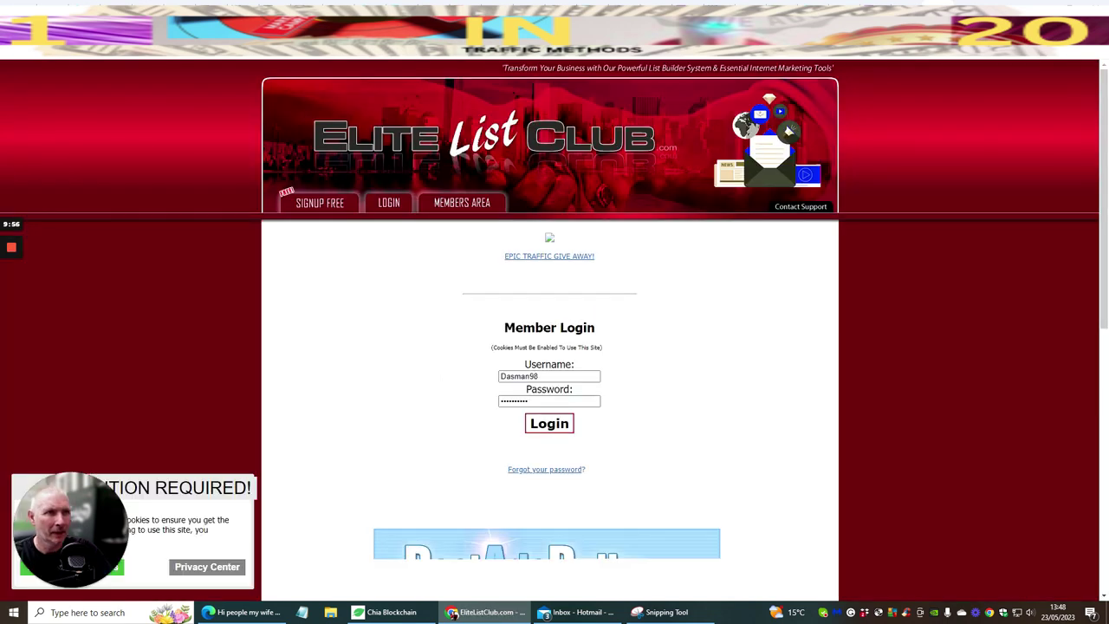
key(BackSpace)
key(BackSpace)
key(BackSpace)
key(BackSpace)
key(BackSpace)
key(BackSpace)
key(BackSpace)
key(BackSpace)
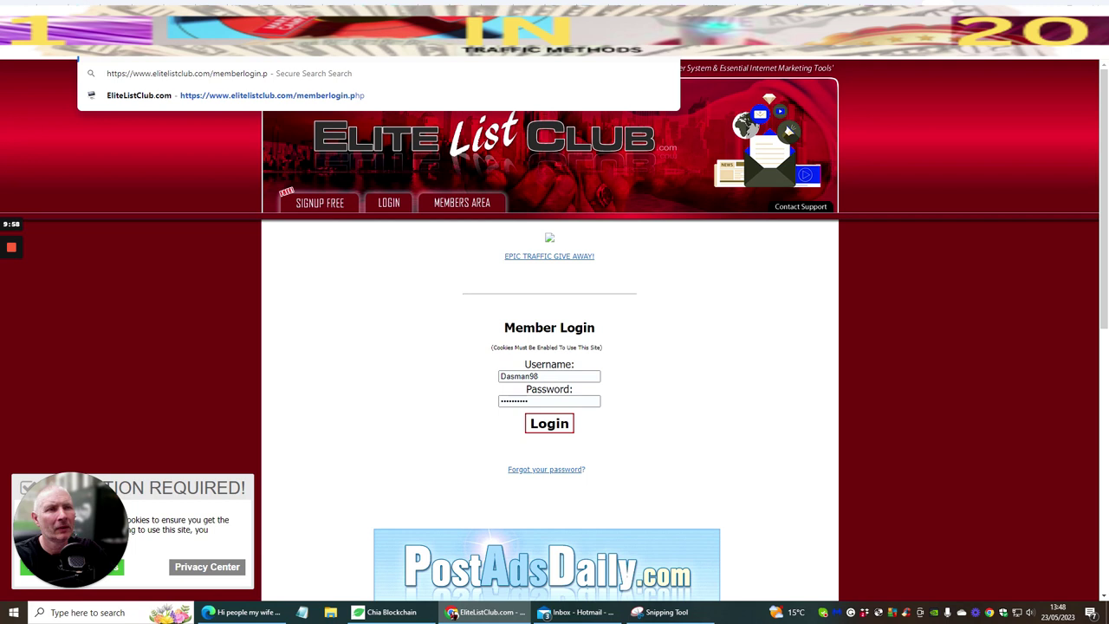
key(BackSpace)
key(BackSpace)
key(BackSpace)
key(BackSpace)
key(BackSpace)
key(BackSpace)
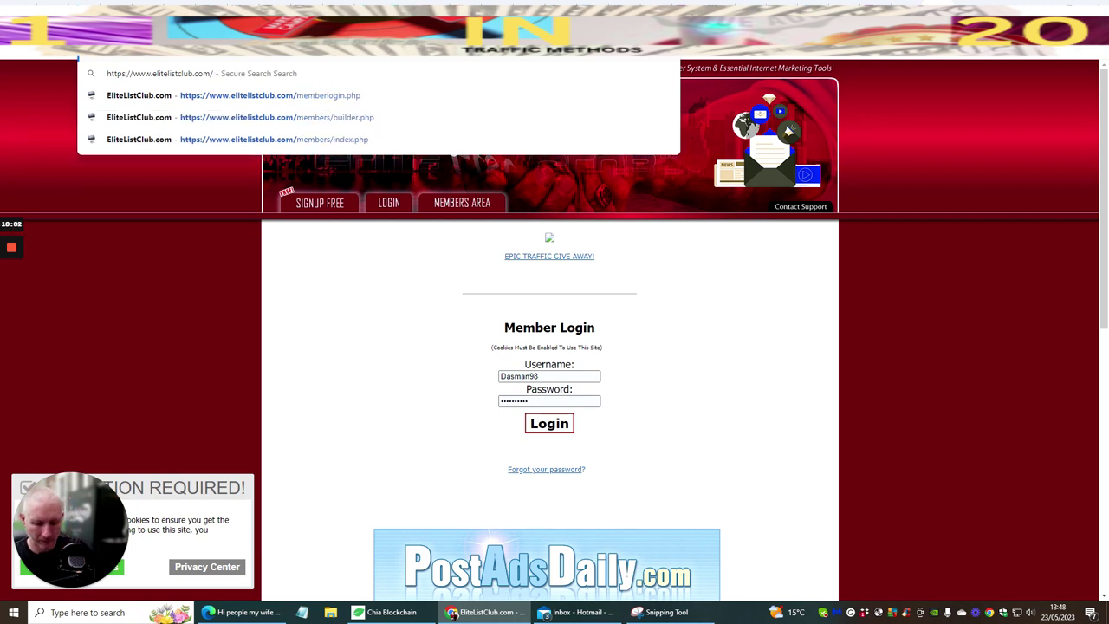
text(admin)
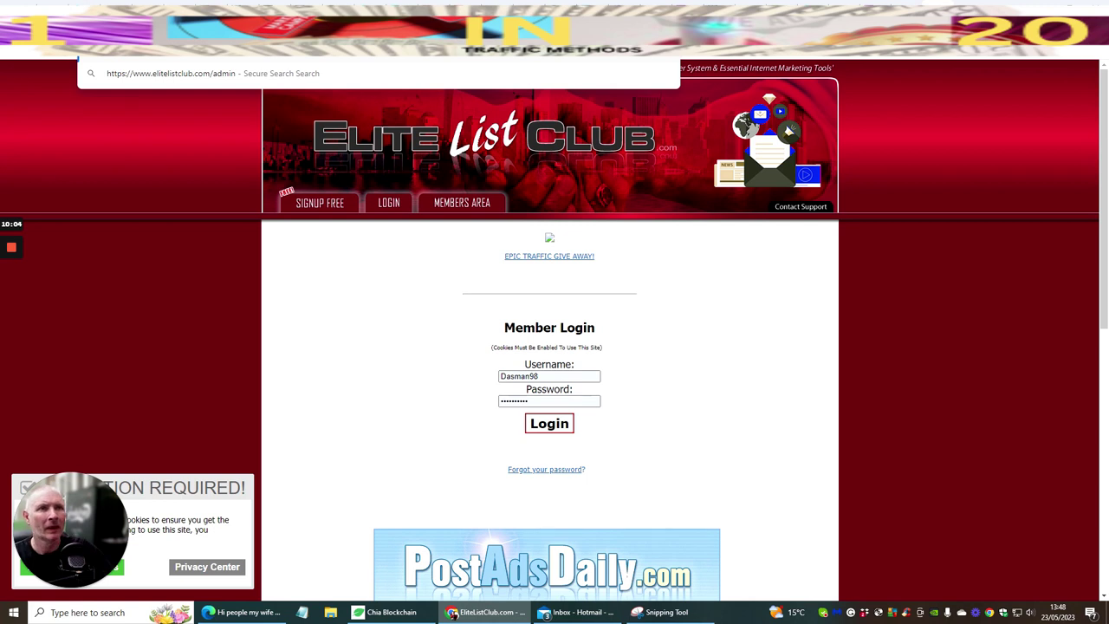
key(Return)
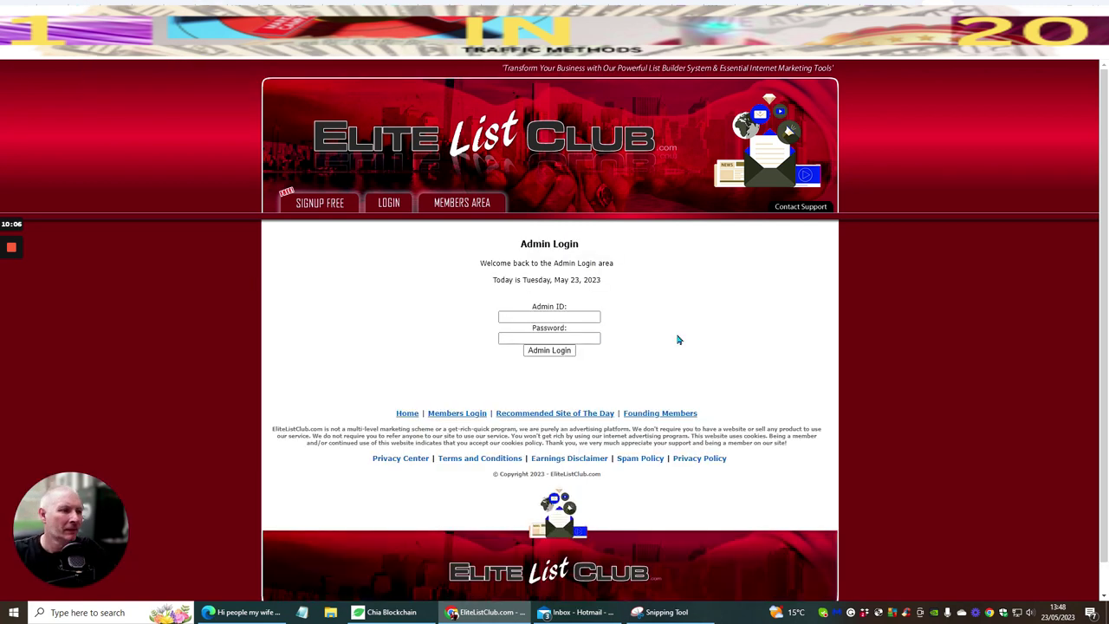
Sign into the Elite List Club admin area using the saved admin login
click(560, 322)
click(564, 365)
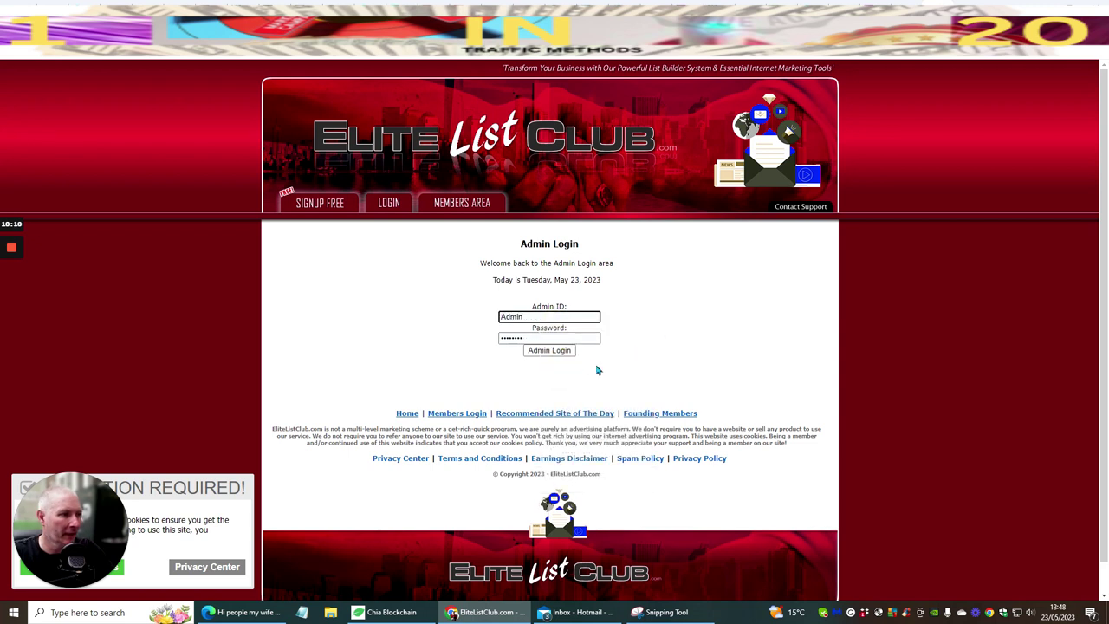
click(567, 351)
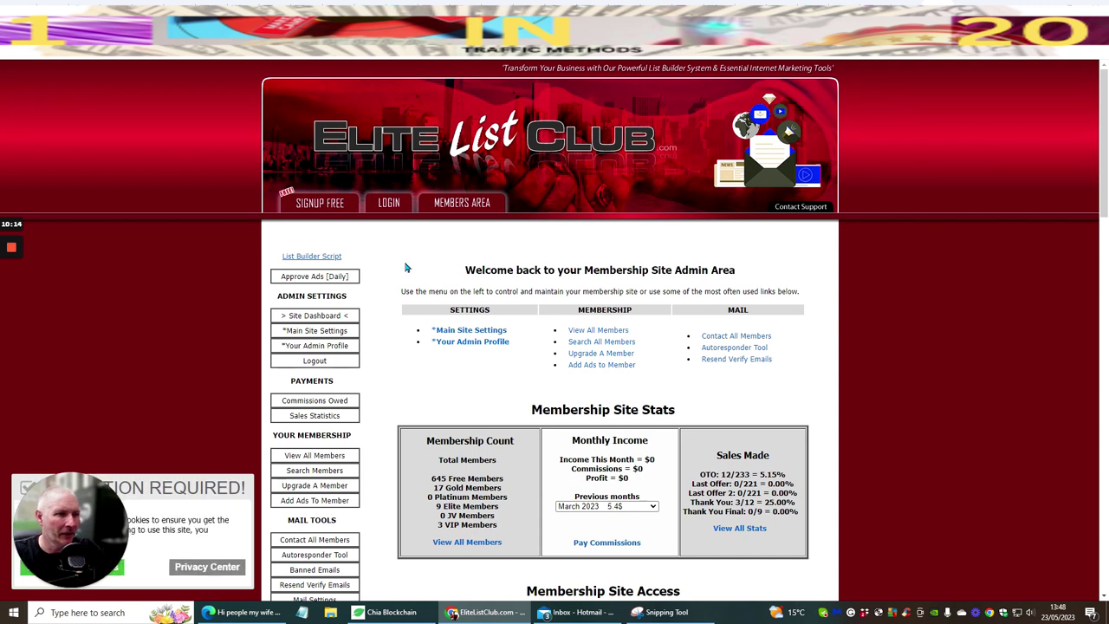
Open Edit Downline Builder further down the admin page to view its categories and programs
scroll(407, 271, down, 5)
scroll(417, 184, down, 2)
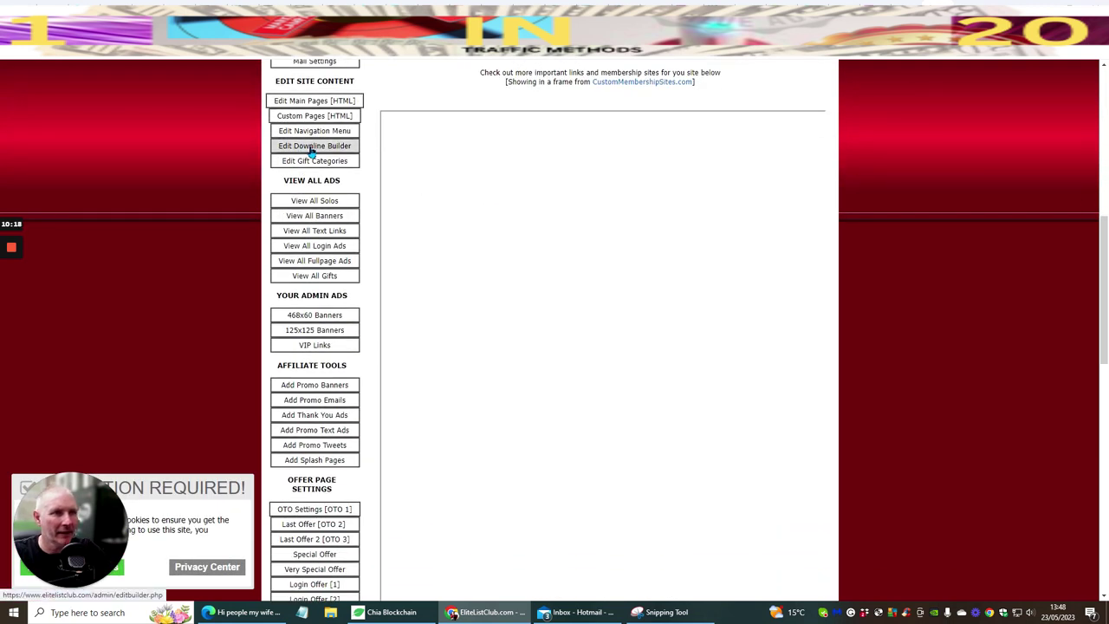
click(312, 147)
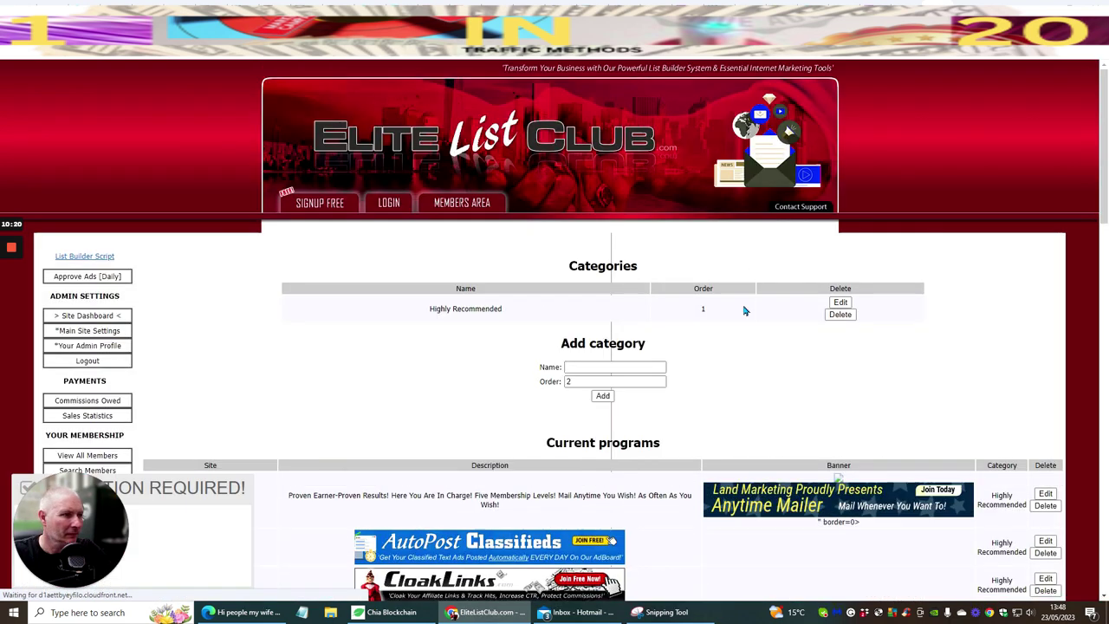
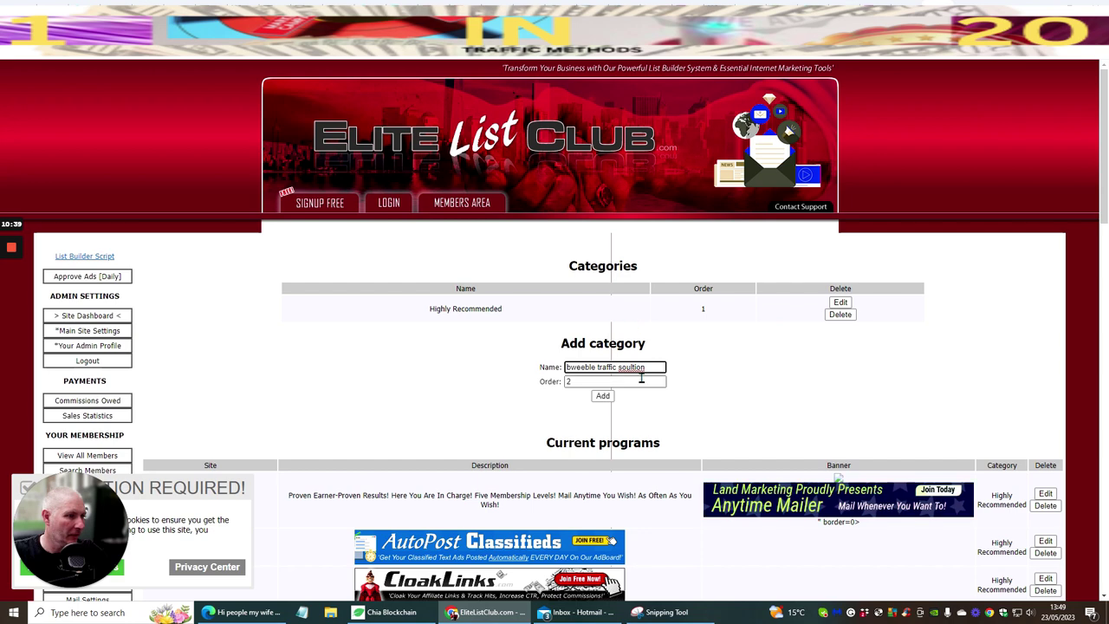
Clear the mistyped category name without adding it
click(648, 368)
key(BackSpace)
key(BackSpace)
key(BackSpace)
key(BackSpace)
key(BackSpace)
key(BackSpace)
key(BackSpace)
key(BackSpace)
key(BackSpace)
key(BackSpace)
key(BackSpace)
key(BackSpace)
key(BackSpace)
key(BackSpace)
key(BackSpace)
key(BackSpace)
key(BackSpace)
key(BackSpace)
key(BackSpace)
key(BackSpace)
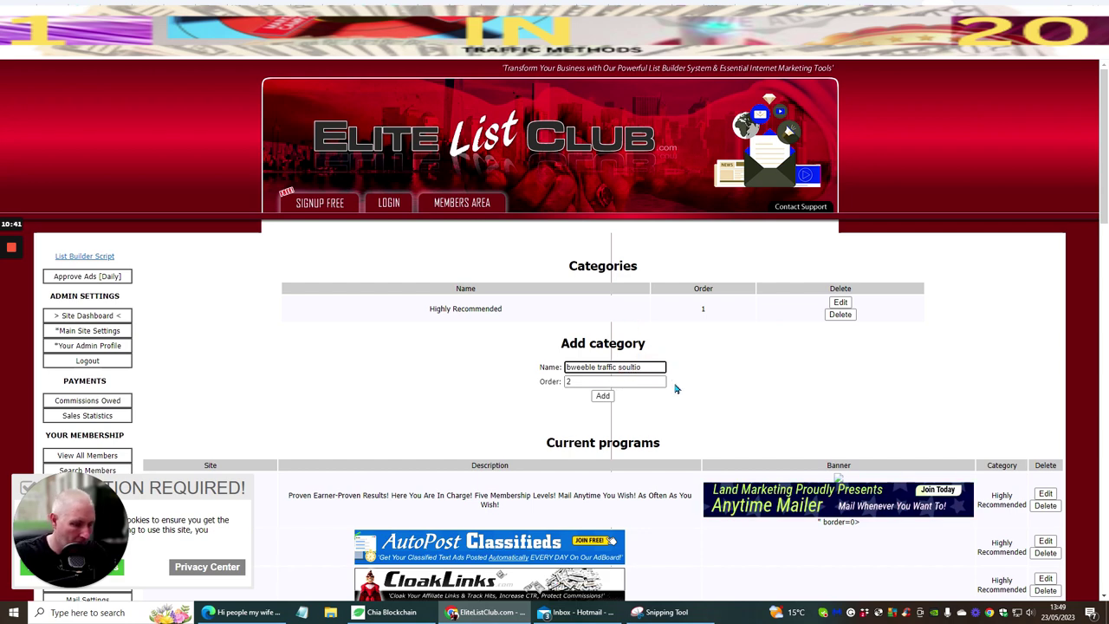
scroll(762, 355, down, 10)
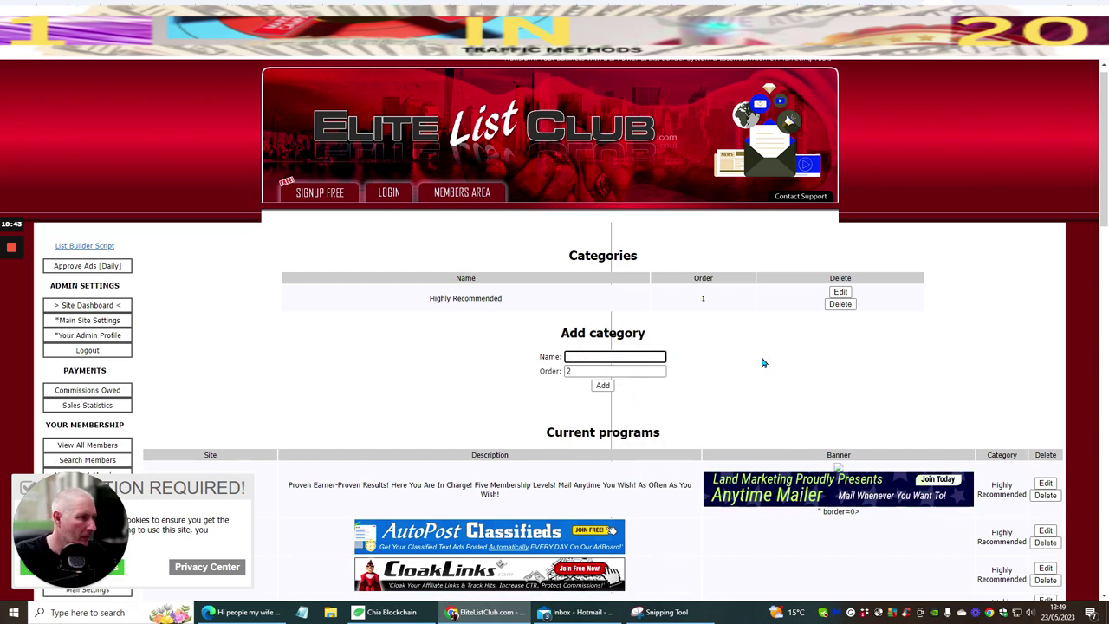
scroll(762, 346, up, 10)
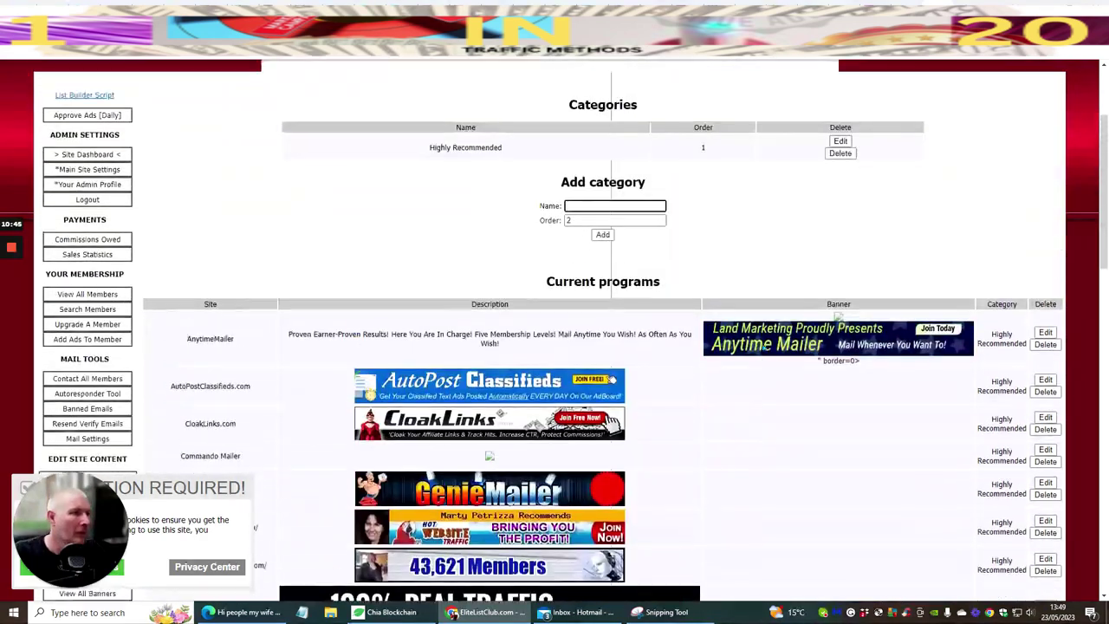
scroll(572, 437, down, 11)
scroll(582, 376, down, 8)
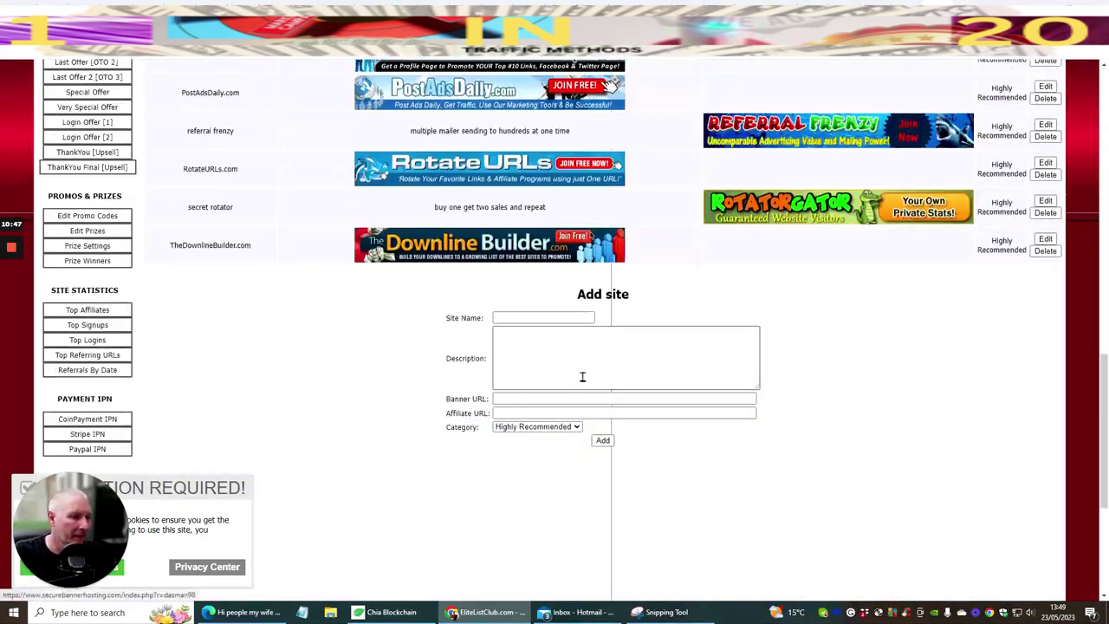
scroll(582, 376, up, 4)
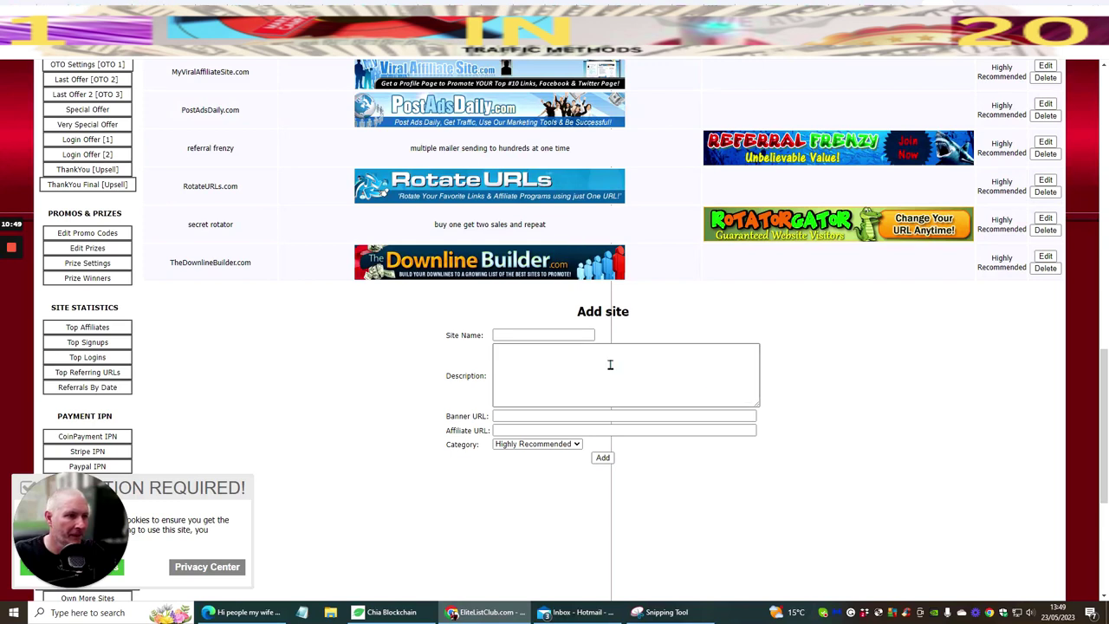
Enter 'Bweeble' as the Site Name in the Add site form
click(500, 335)
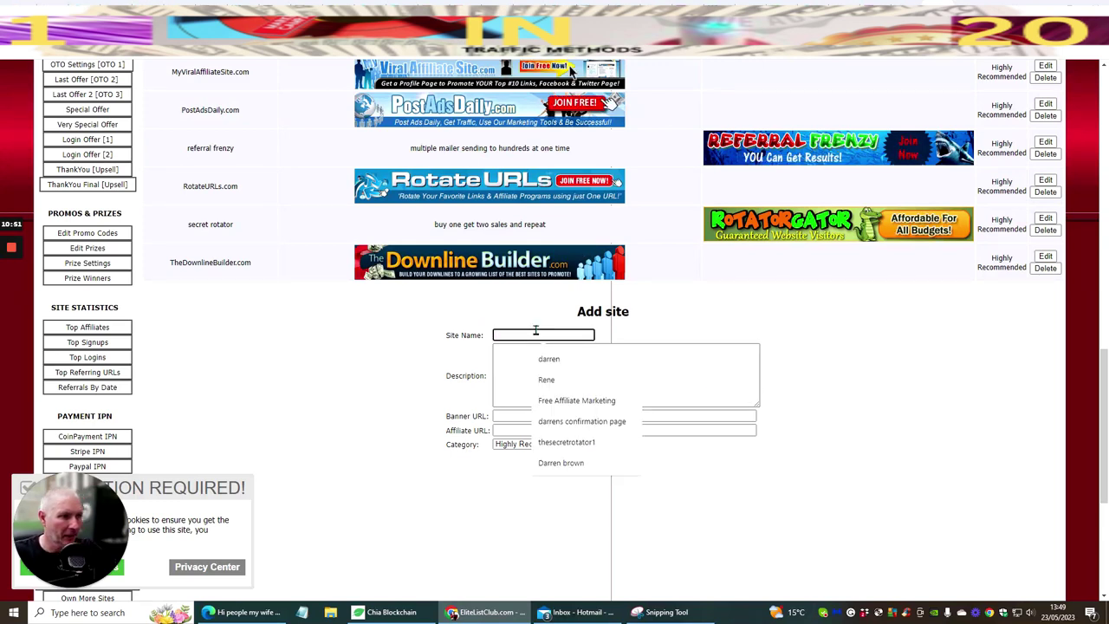
text(Bweeb)
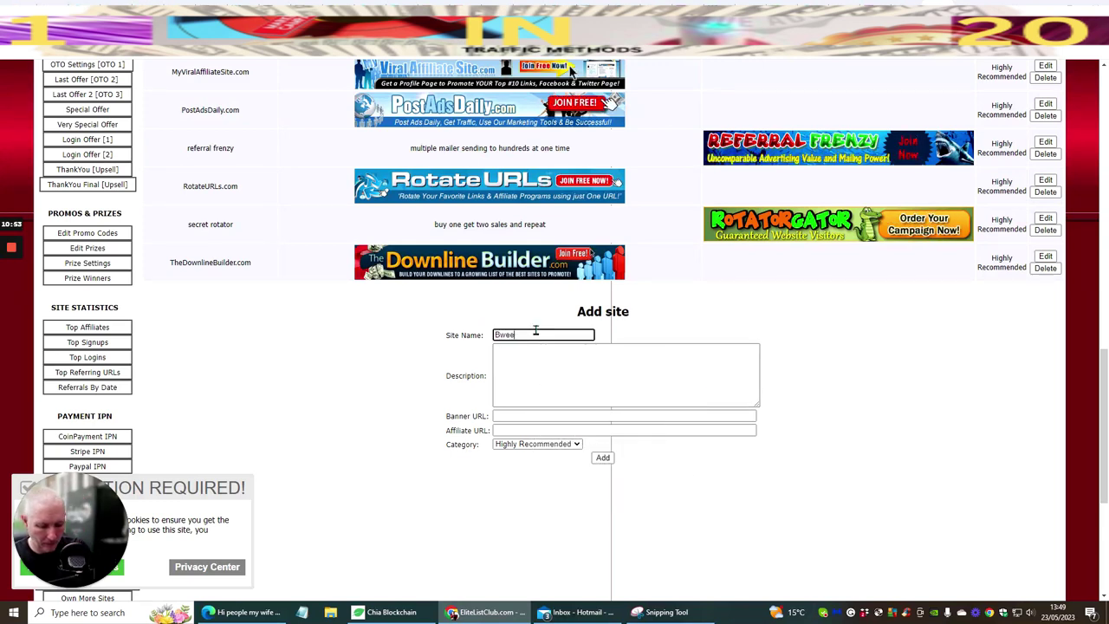
text(le)
click(554, 371)
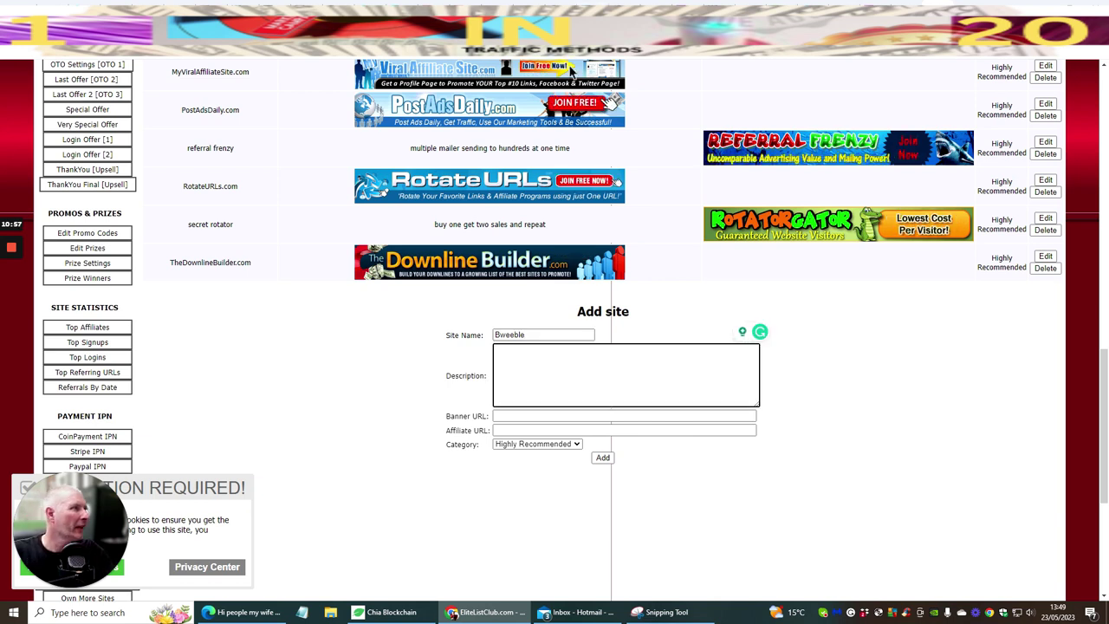
Copy the banner advertising introduction paragraph from Bweeble's affiliate banners page
key(ctrl+Tab)
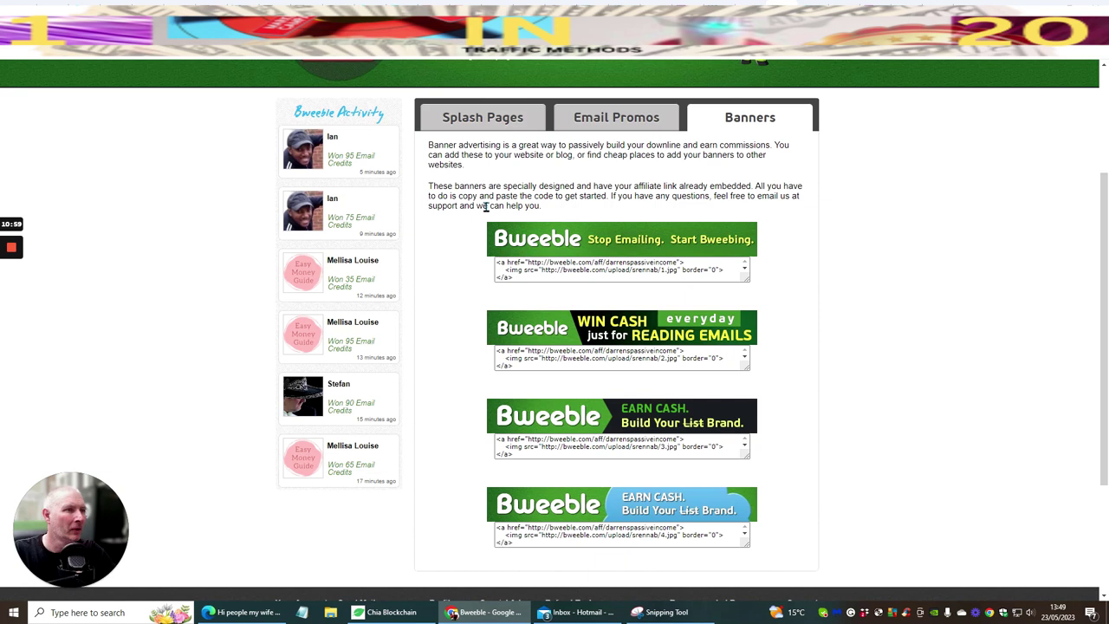
scroll(508, 235, up, 1)
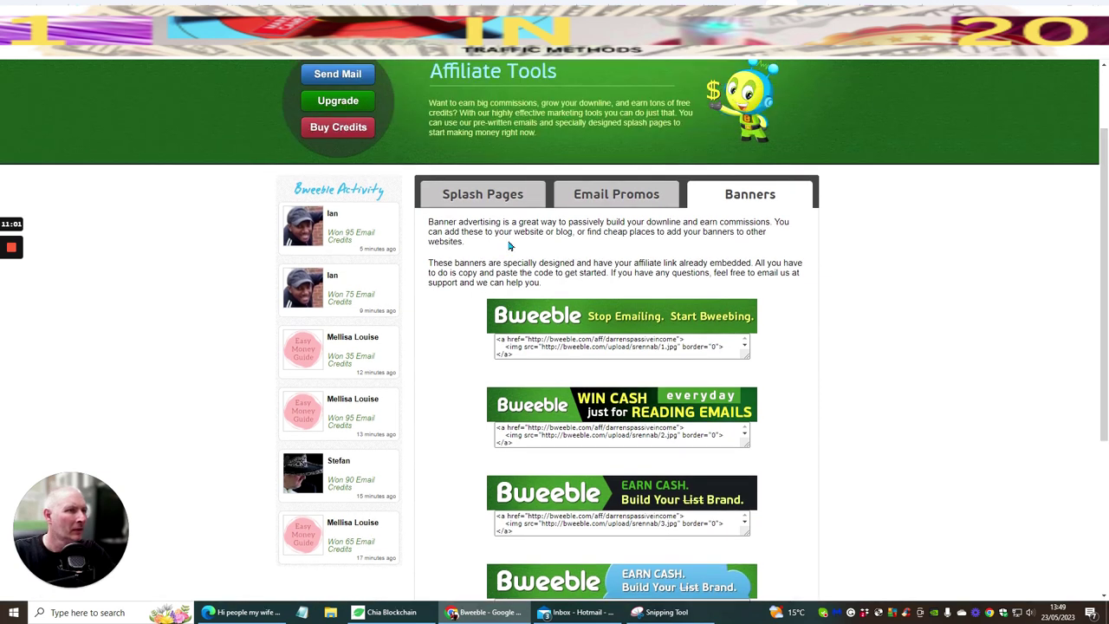
mouse_move(430, 221)
mouse_down()
mouse_move(446, 243)
mouse_move(458, 232)
mouse_move(439, 230)
mouse_up()
right_click(454, 227)
click(442, 325)
right_click(440, 230)
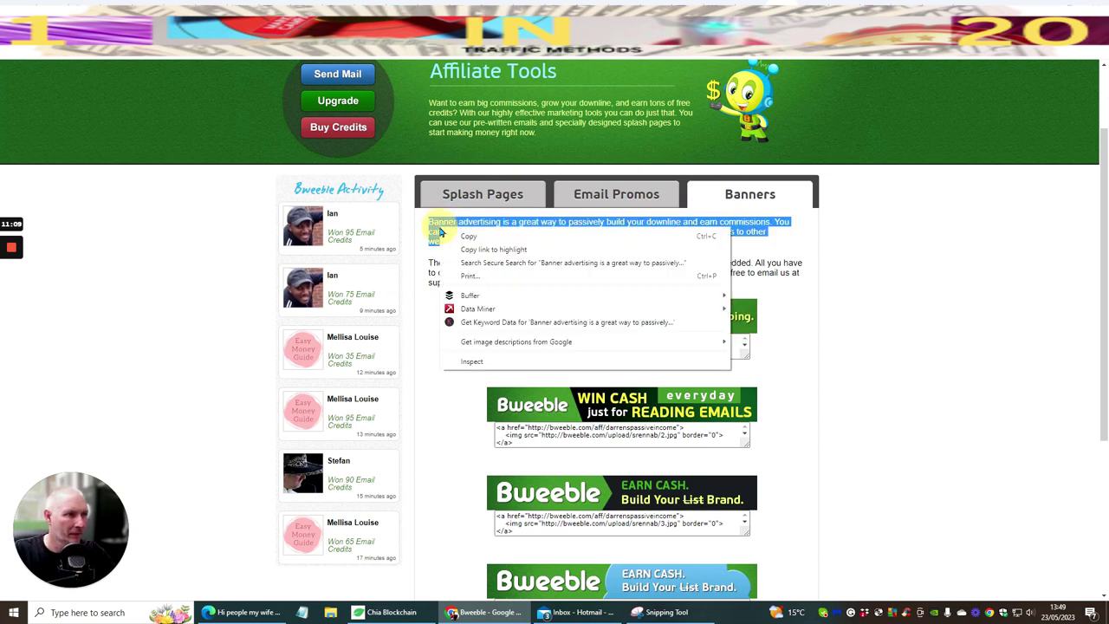
click(450, 235)
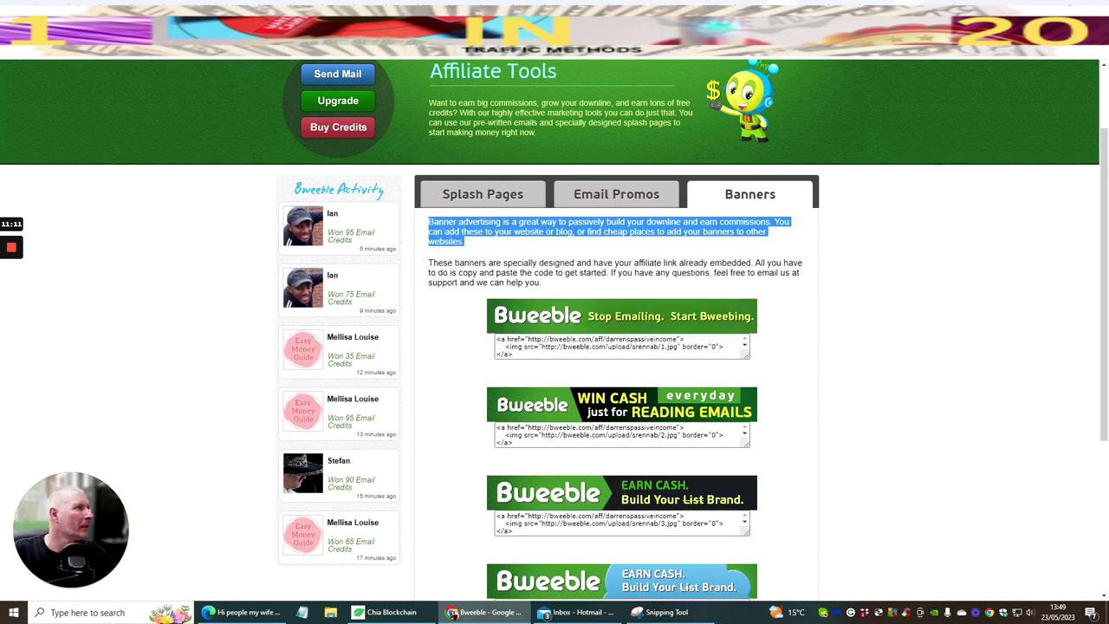
key(ctrl+Tab)
click(522, 376)
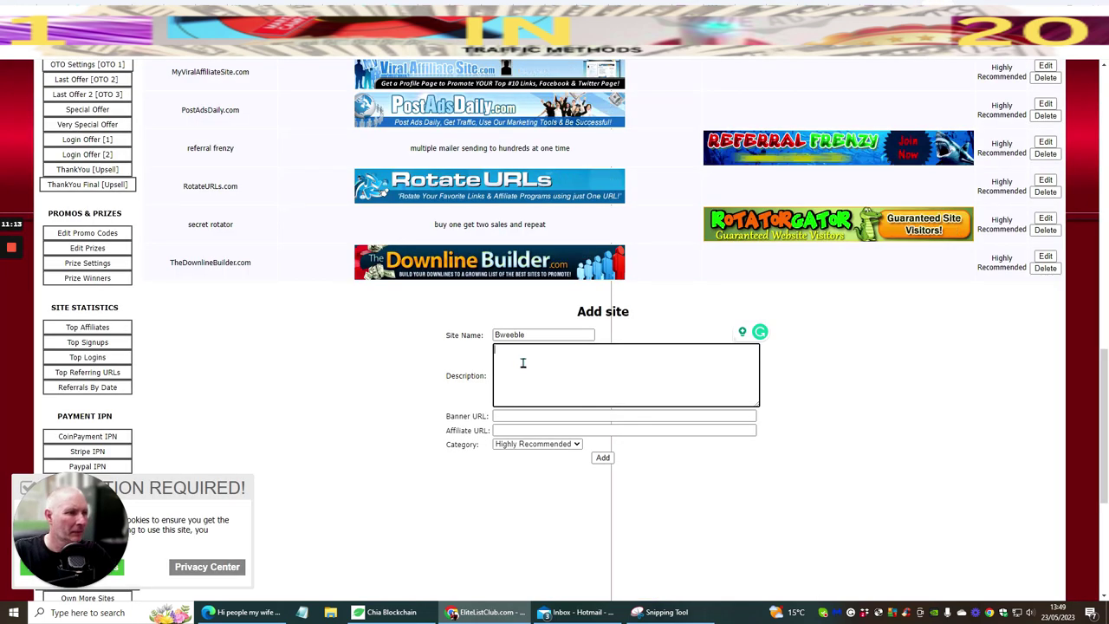
Paste the banner advertising paragraph into the Bweeble listing's Description field
right_click(526, 370)
click(546, 466)
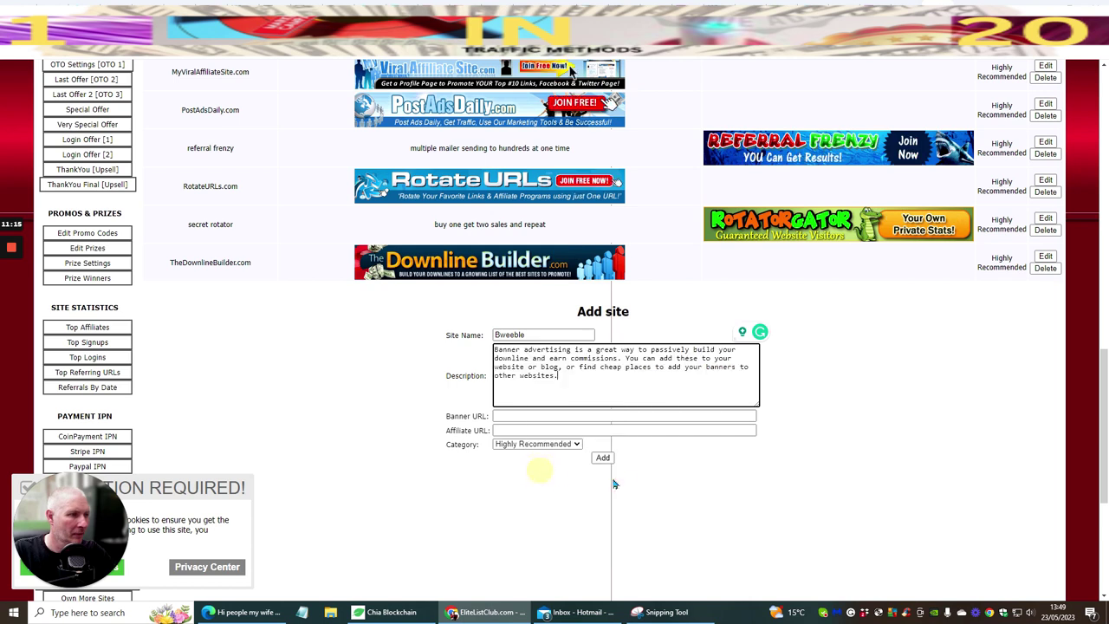
click(513, 415)
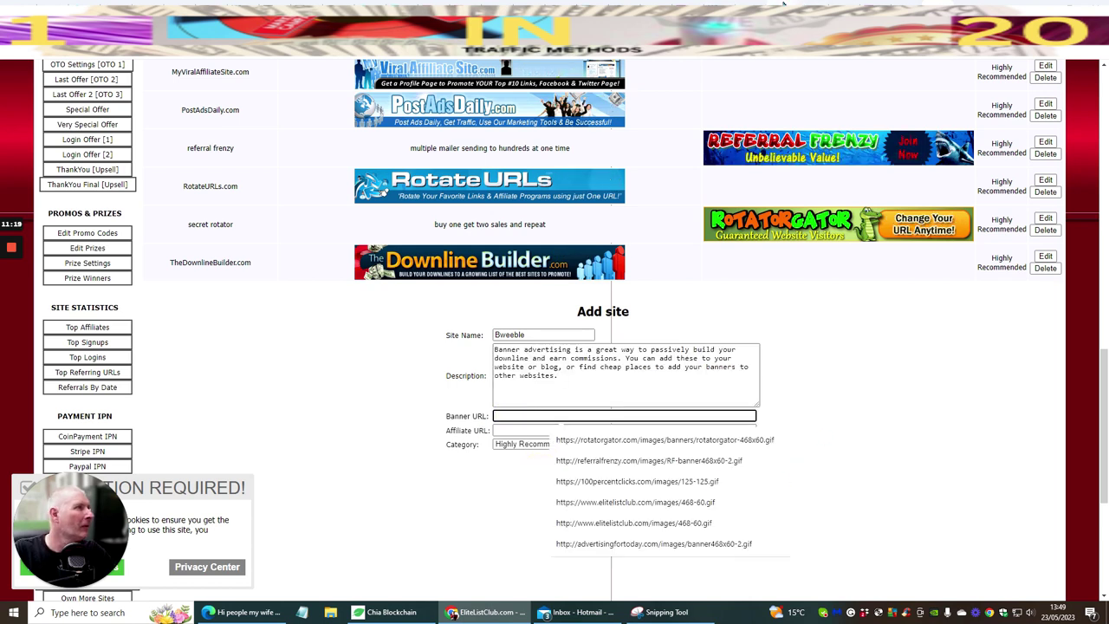
key(ctrl+Tab)
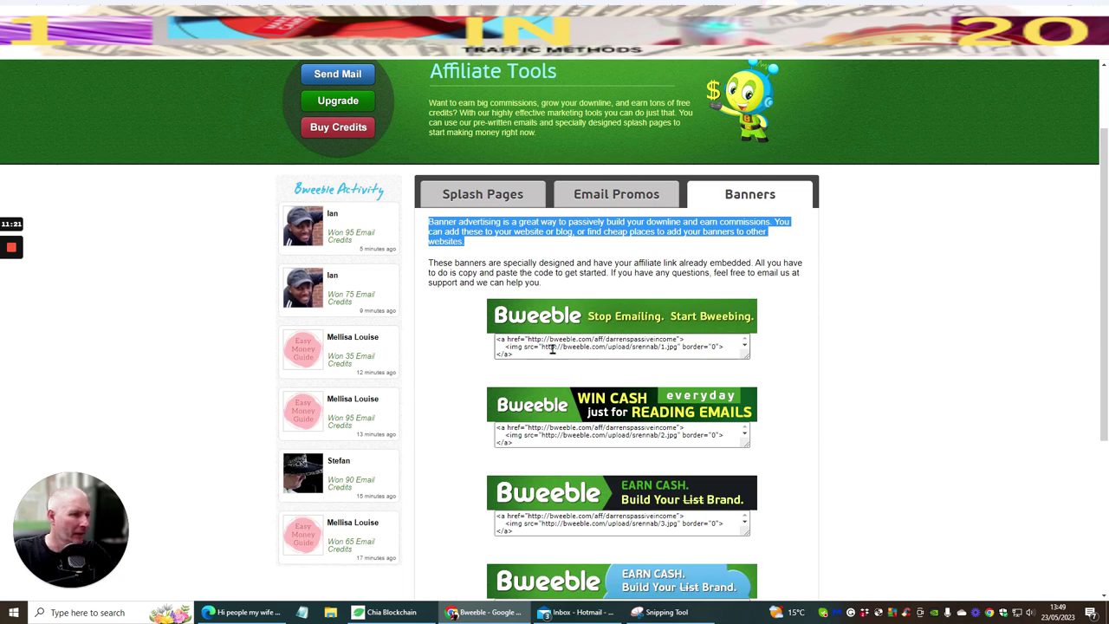
Copy the href referral URL from the second Bweeble banner's code box
scroll(670, 342, down, 5)
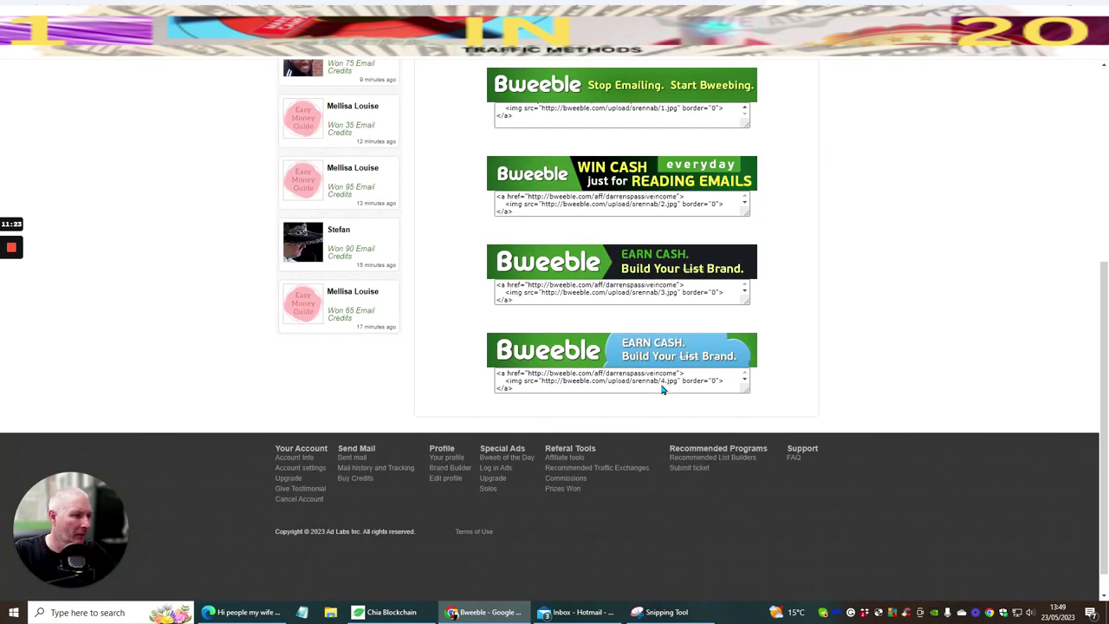
scroll(664, 389, up, 4)
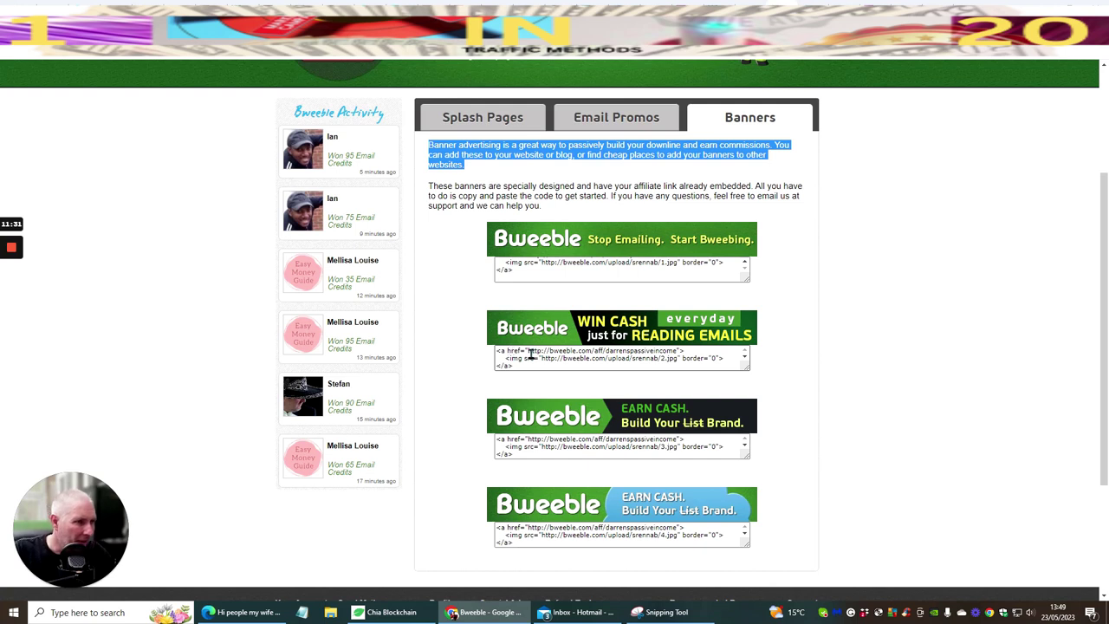
drag(527, 350, 653, 349)
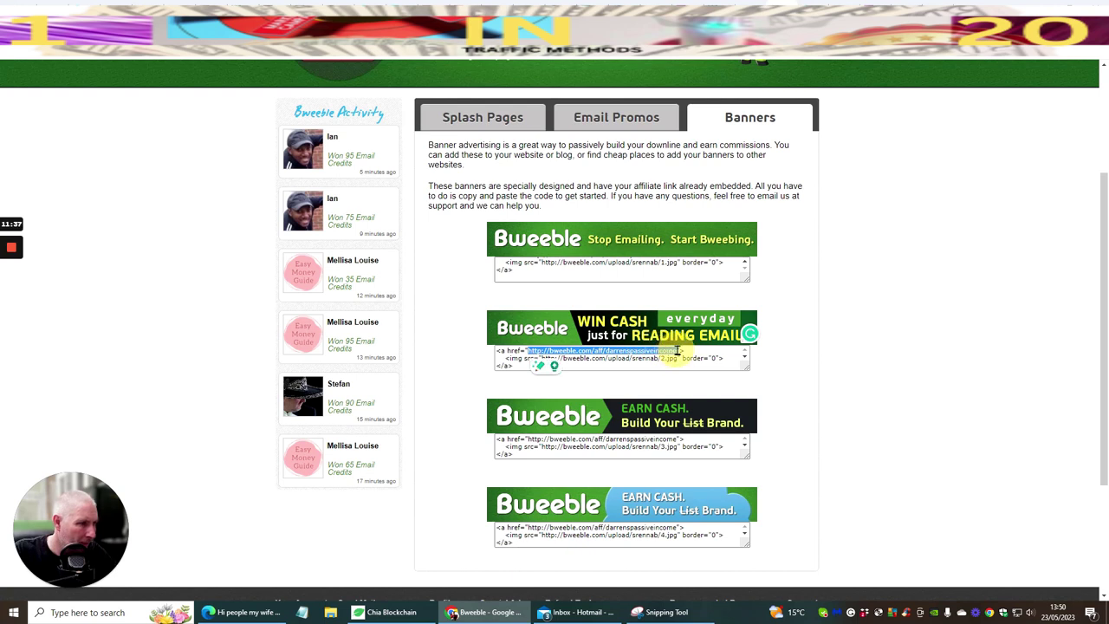
click(645, 387)
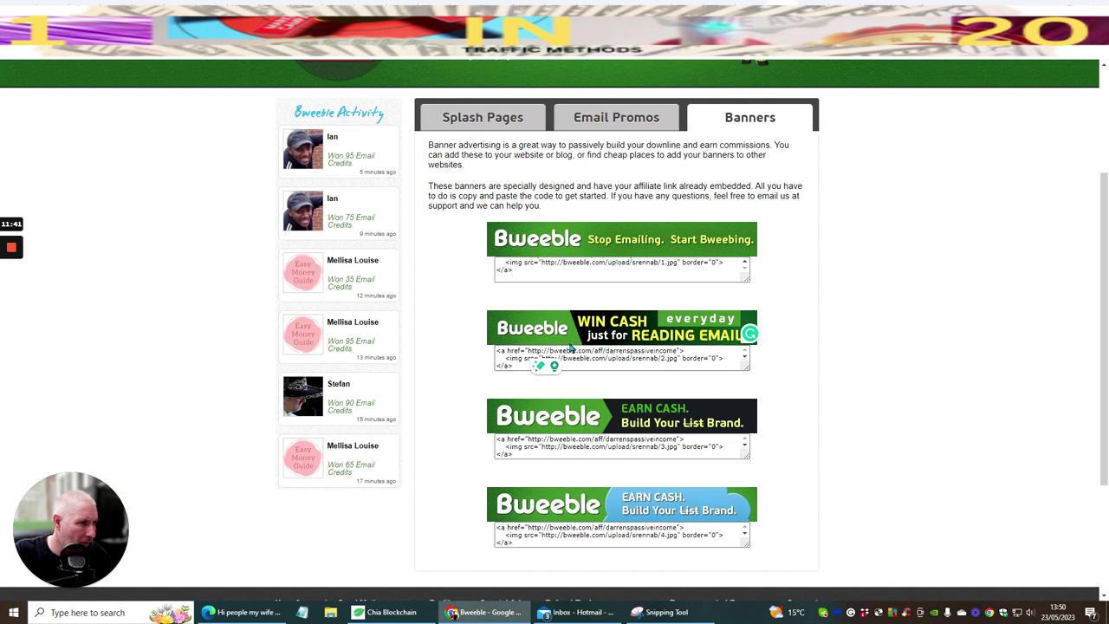
drag(528, 350, 646, 350)
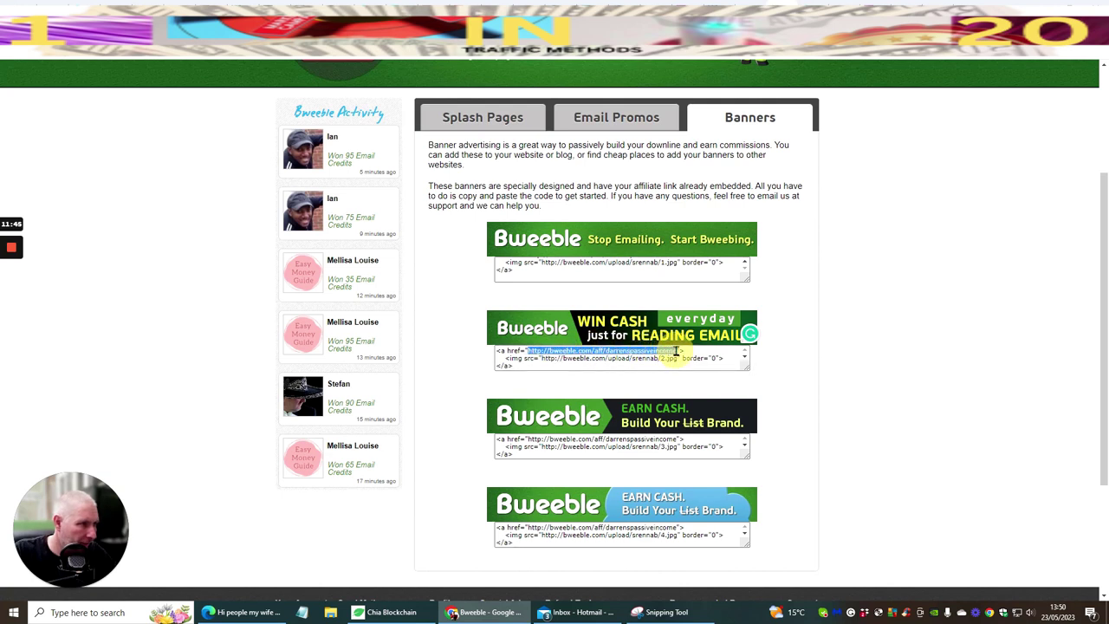
right_click(657, 351)
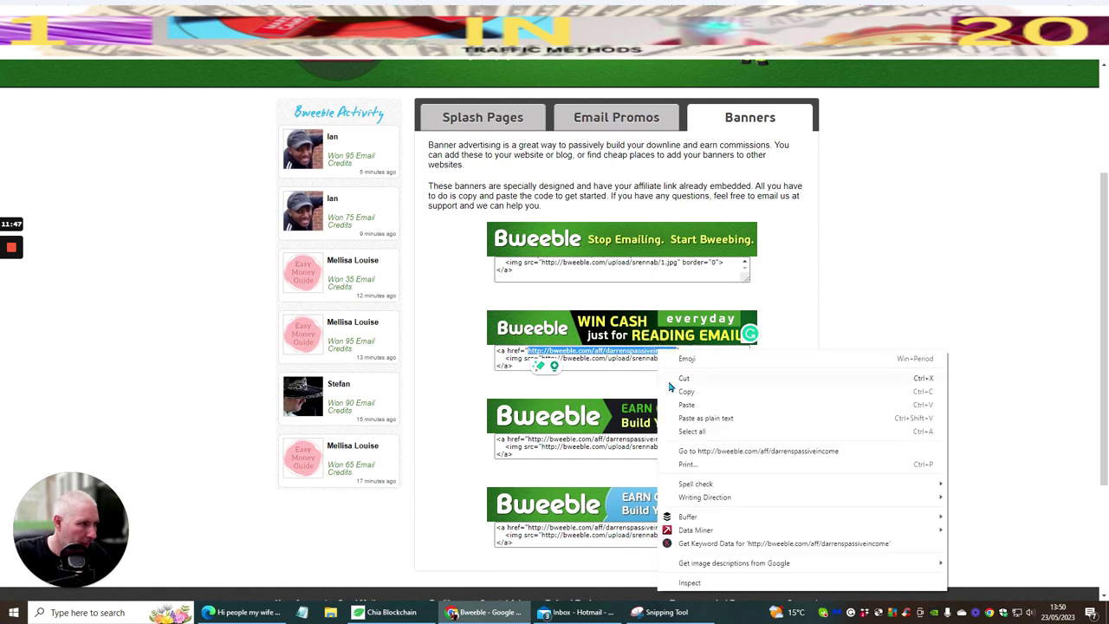
click(672, 391)
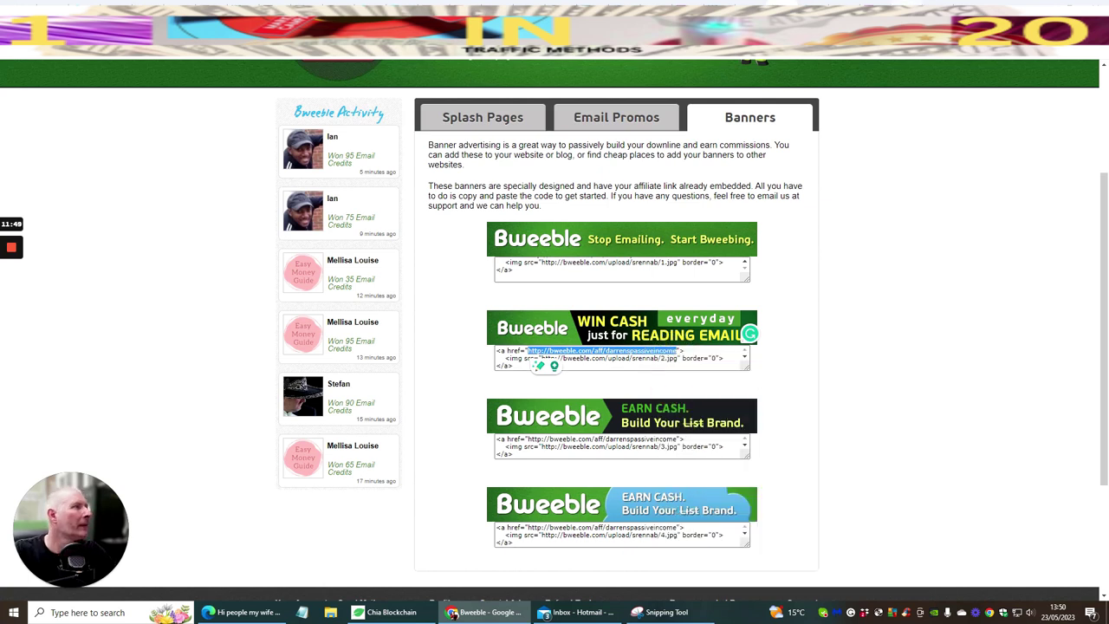
key(ctrl+Tab)
Paste the copied Bweeble referral link into the listing's Affiliate URL field
click(512, 417)
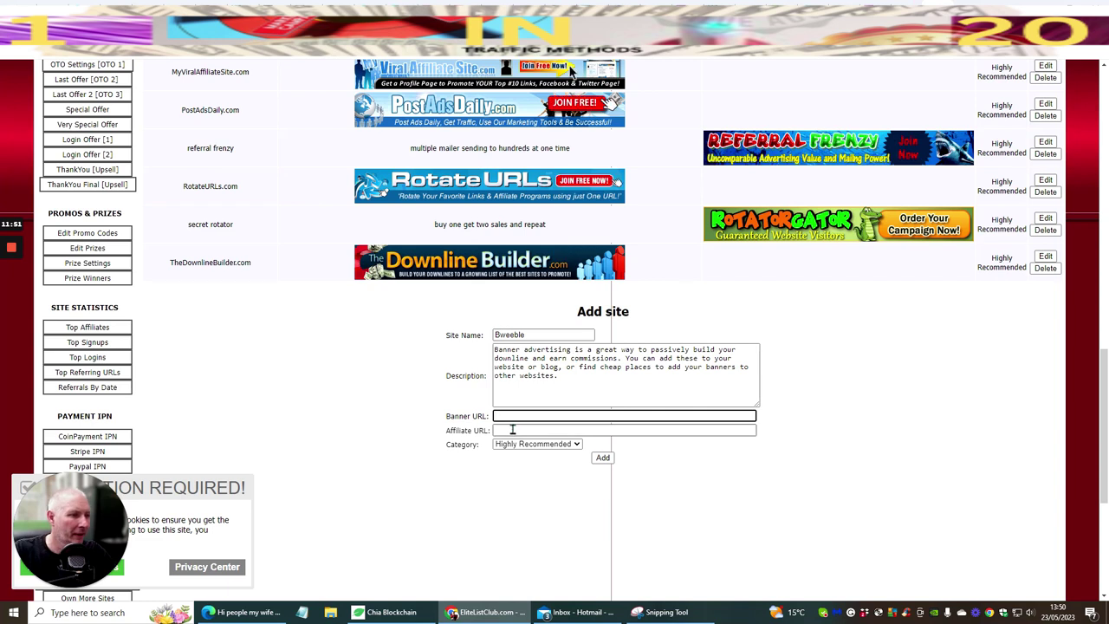
click(512, 429)
right_click(512, 430)
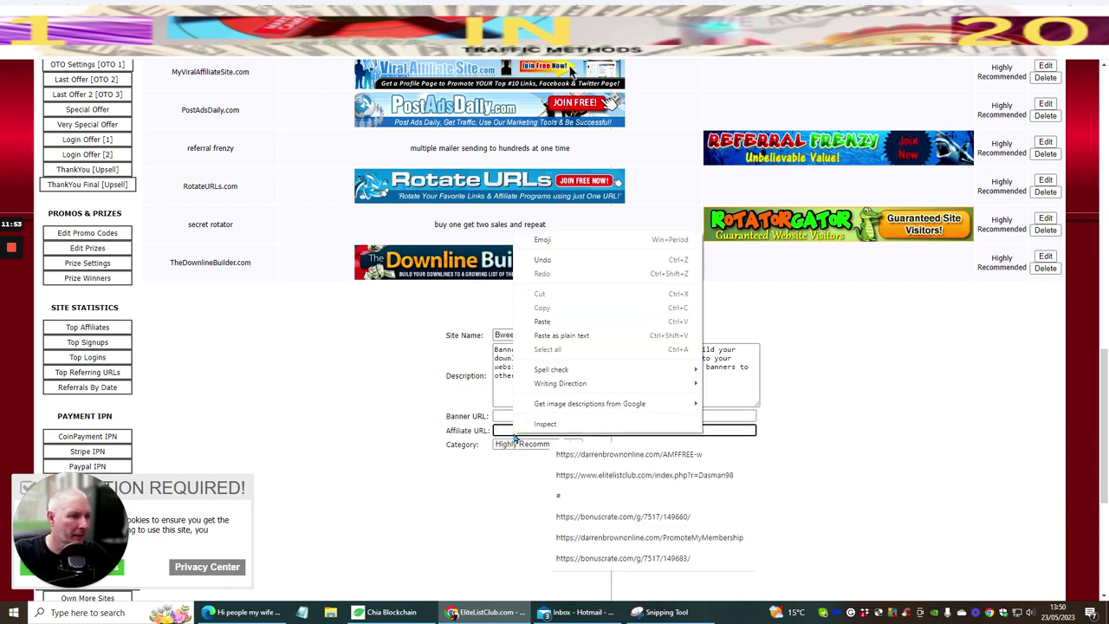
click(542, 321)
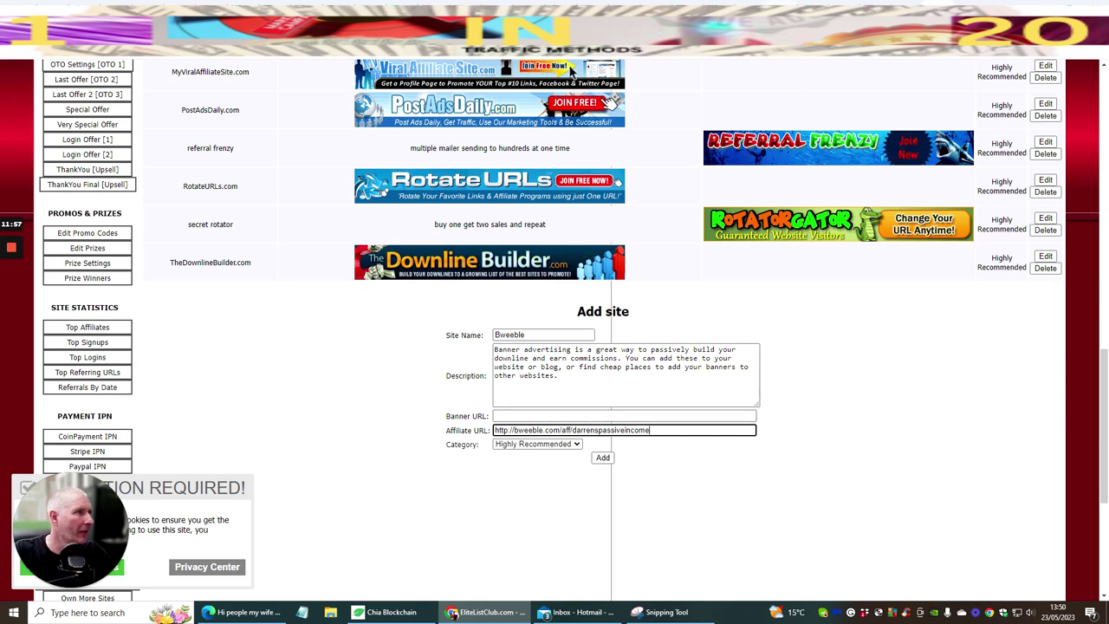
click(563, 13)
click(579, 364)
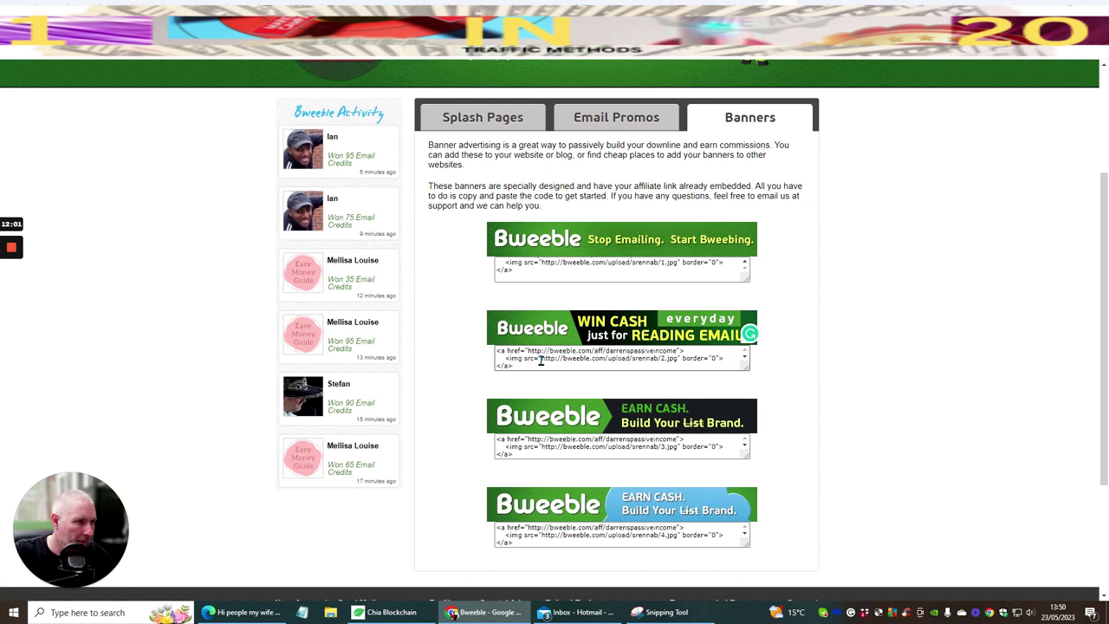
Copy the second Bweeble banner's 2.jpg image URL from its code
drag(542, 360, 663, 362)
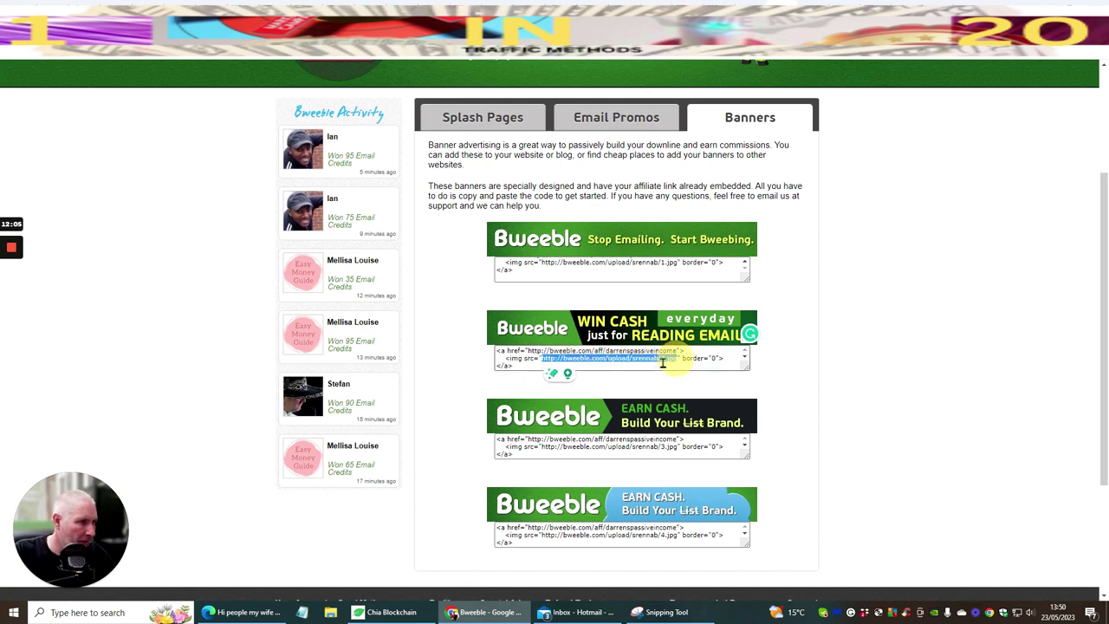
right_click(659, 365)
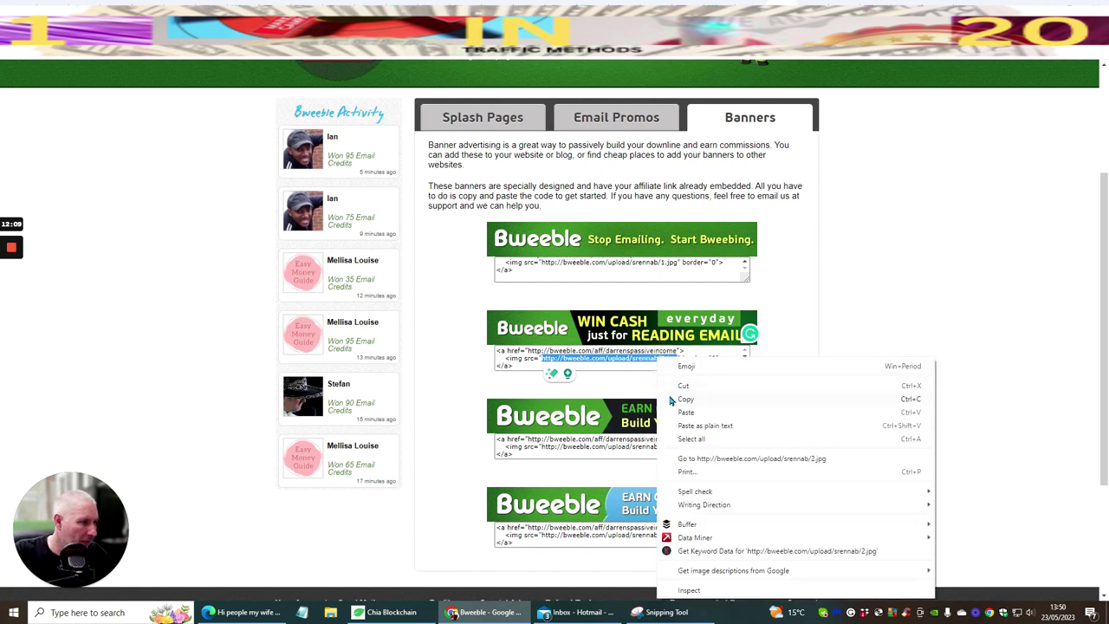
click(684, 399)
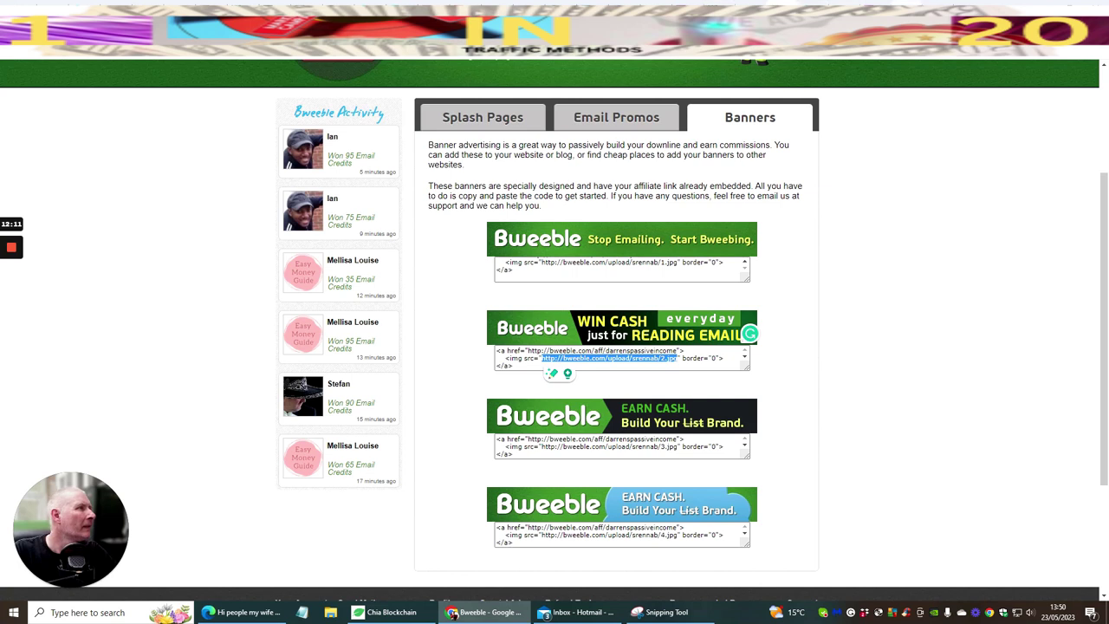
Paste the image URL as plain text into Banner URL and add the Bweeble listing
key(ctrl+Tab)
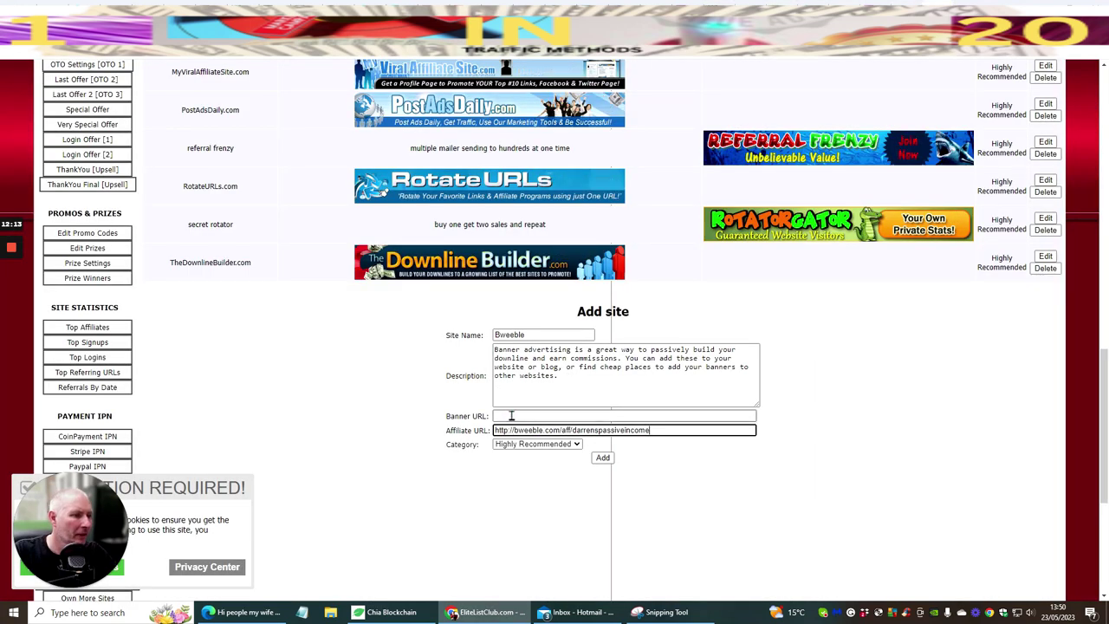
click(511, 415)
right_click(530, 416)
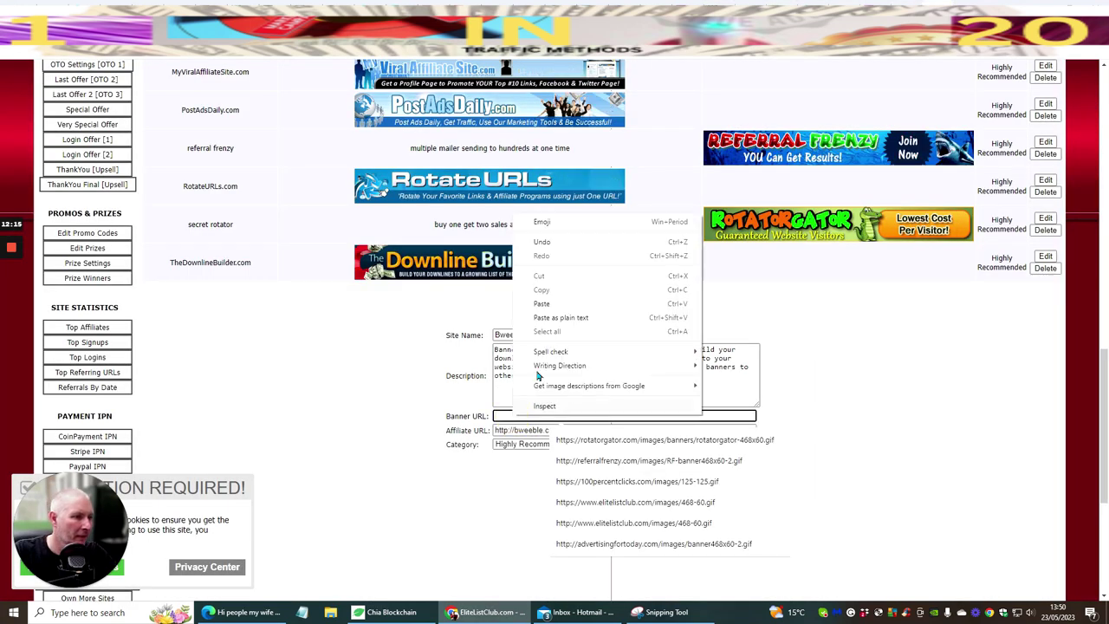
click(533, 319)
click(600, 458)
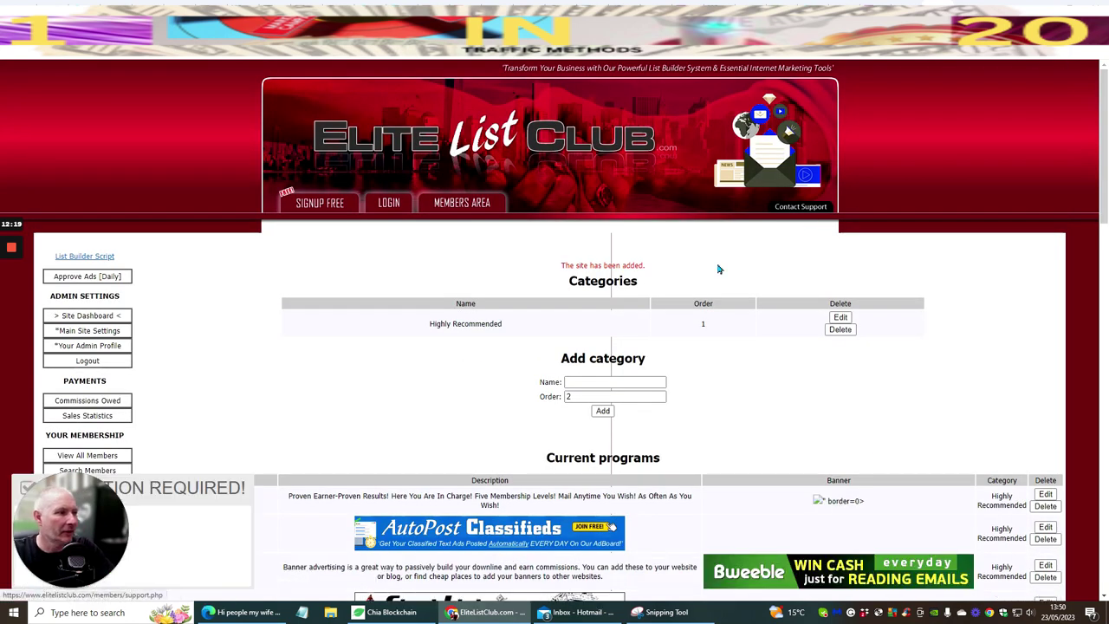
Scroll through the Current programs table to check the new Bweeble row
scroll(717, 270, down, 4)
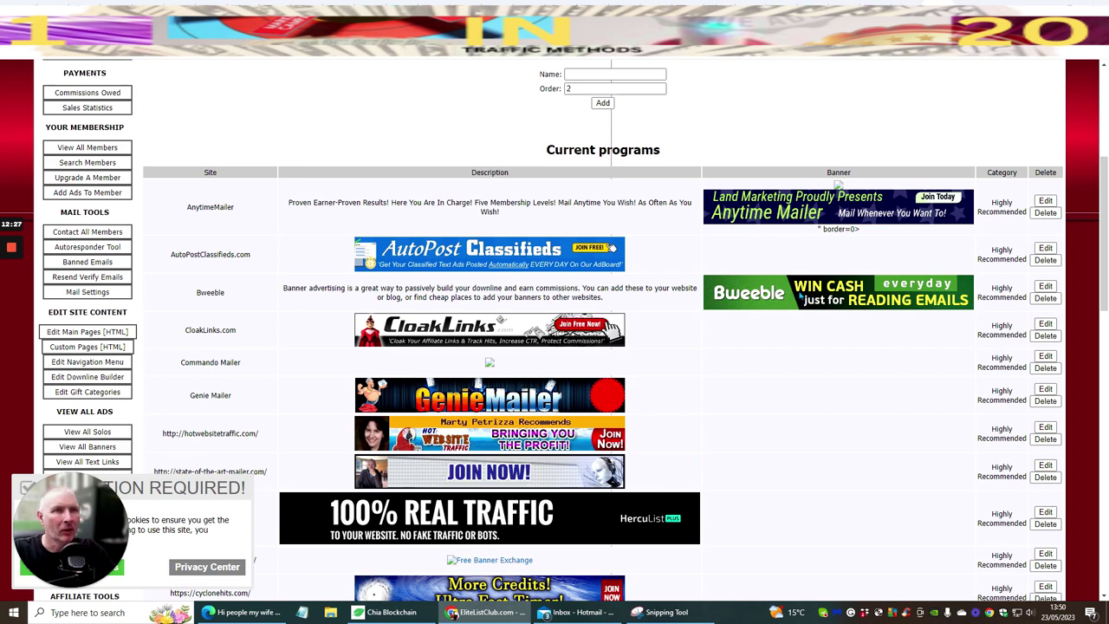
scroll(818, 277, down, 10)
scroll(828, 254, down, 2)
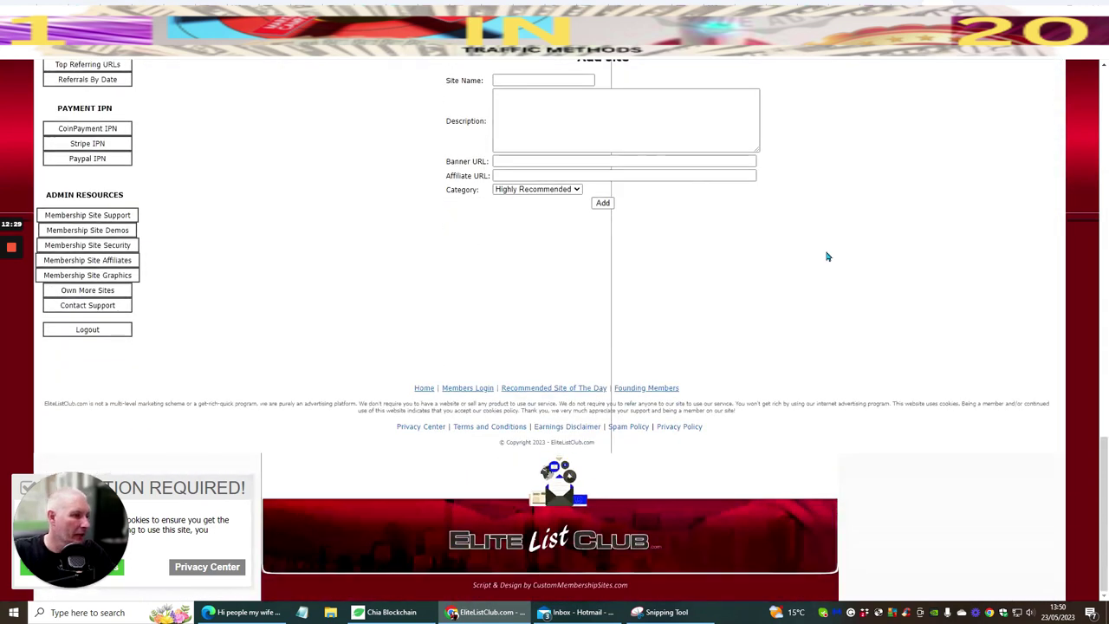
scroll(797, 294, up, 15)
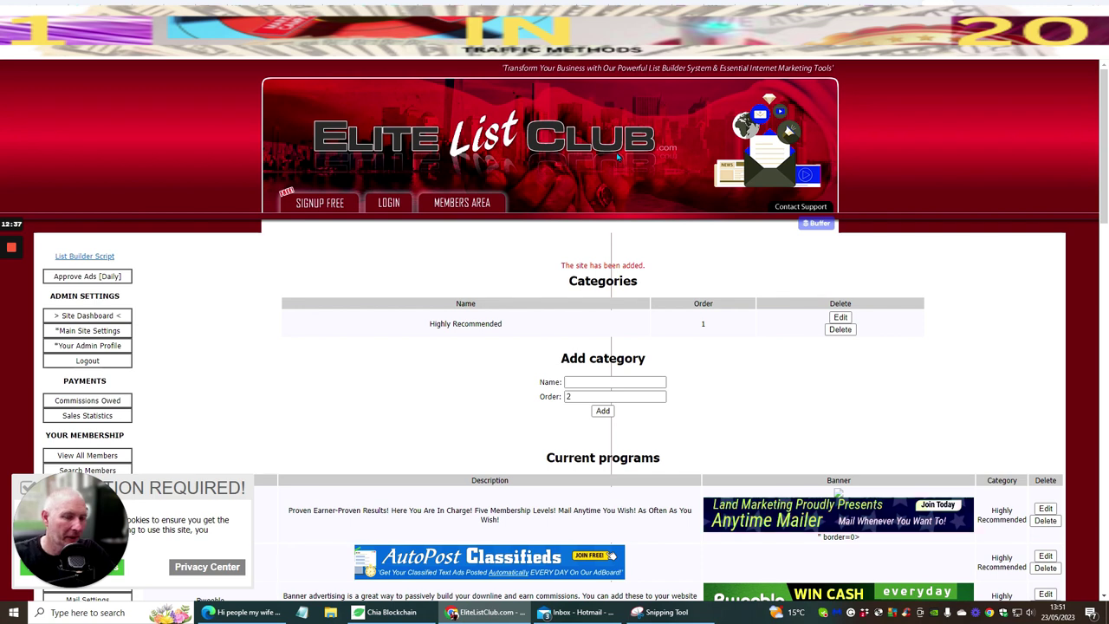
scroll(678, 427, down, 3)
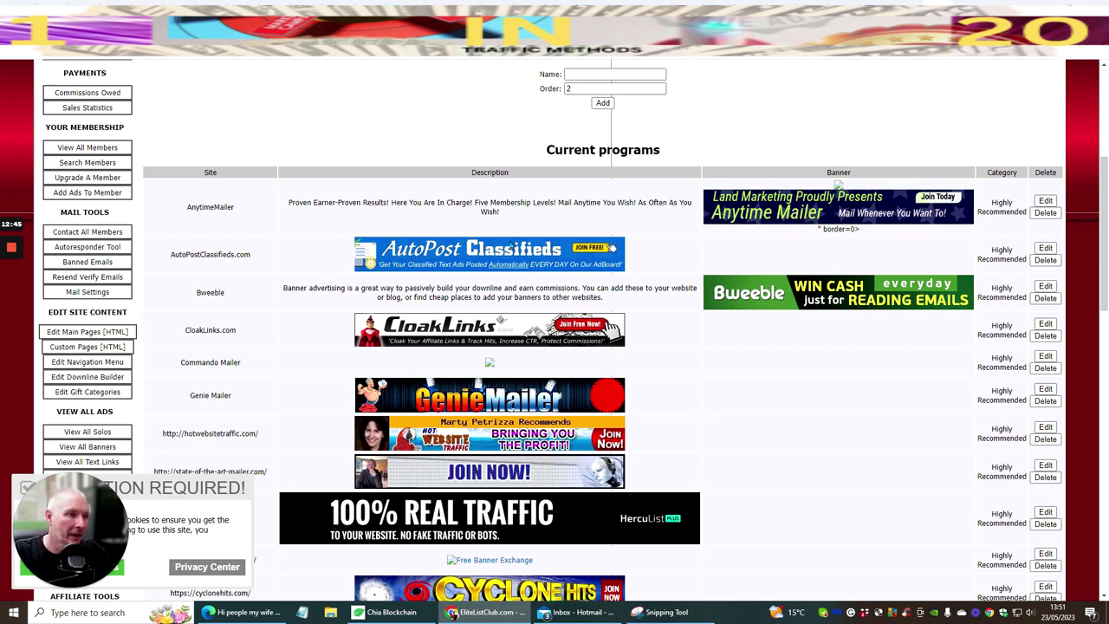
scroll(574, 272, down, 2)
scroll(574, 271, down, 9)
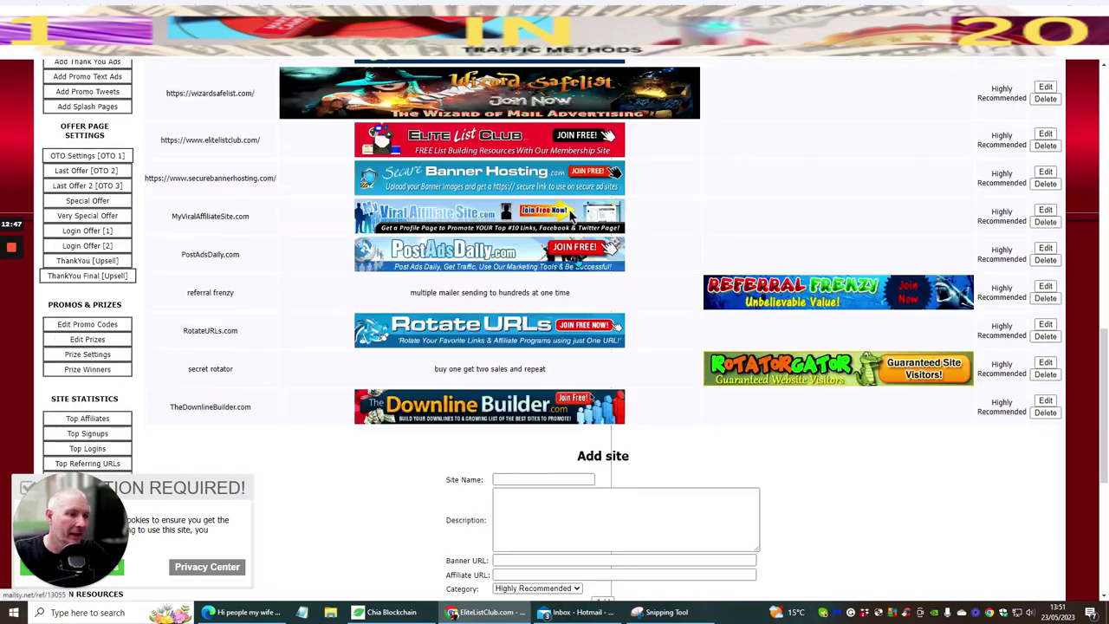
scroll(594, 349, up, 4)
scroll(576, 395, down, 5)
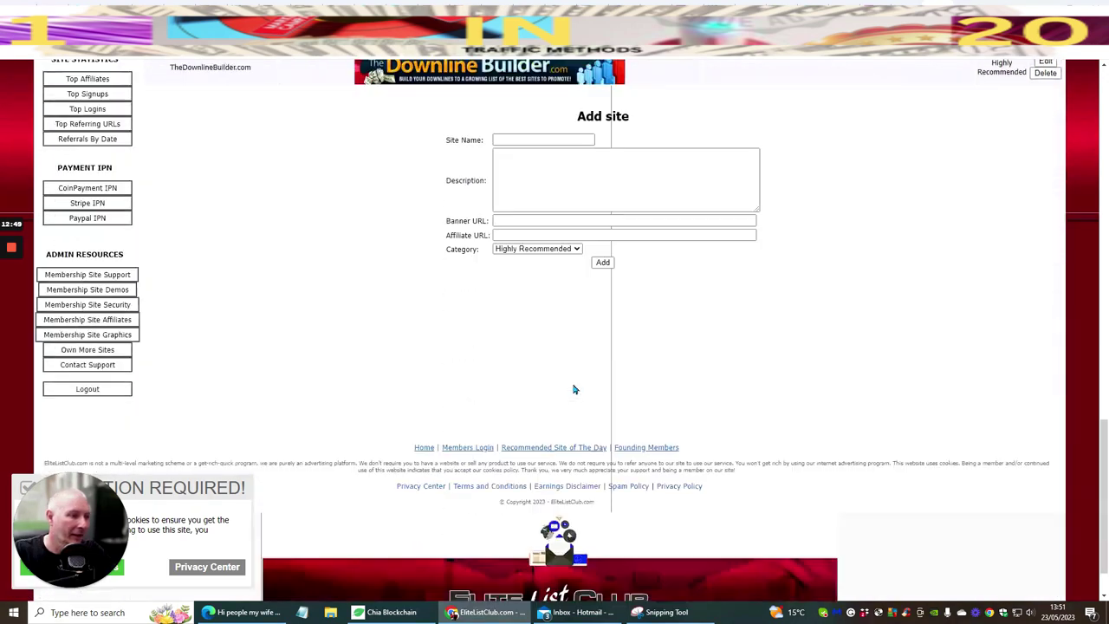
scroll(545, 349, up, 12)
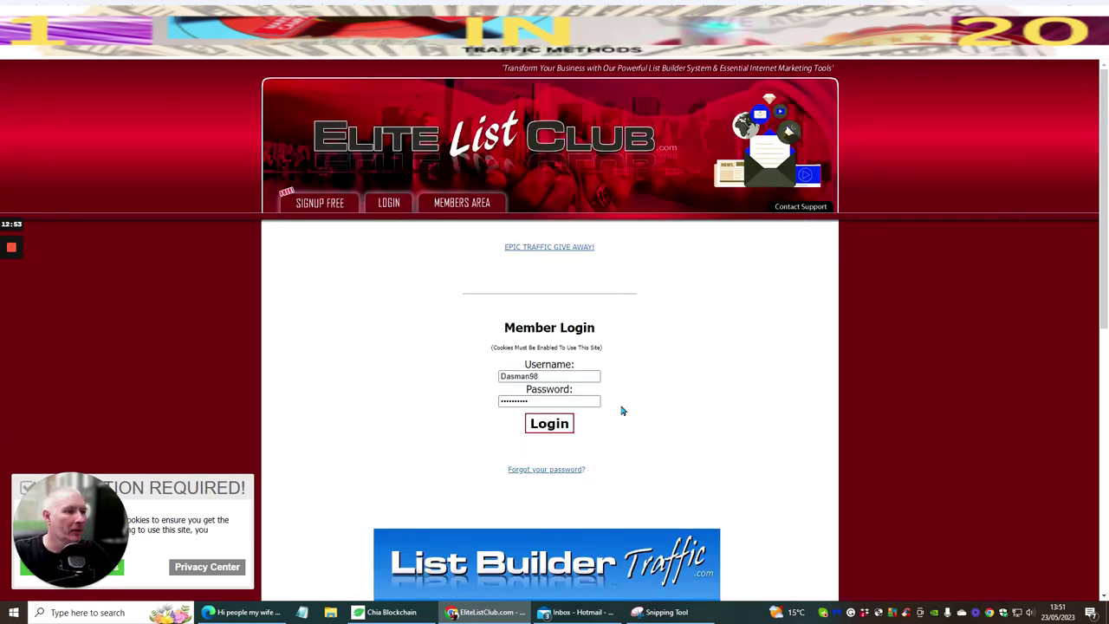
Log in as a member, skip the recommendation page, and scroll the welcome page
click(555, 425)
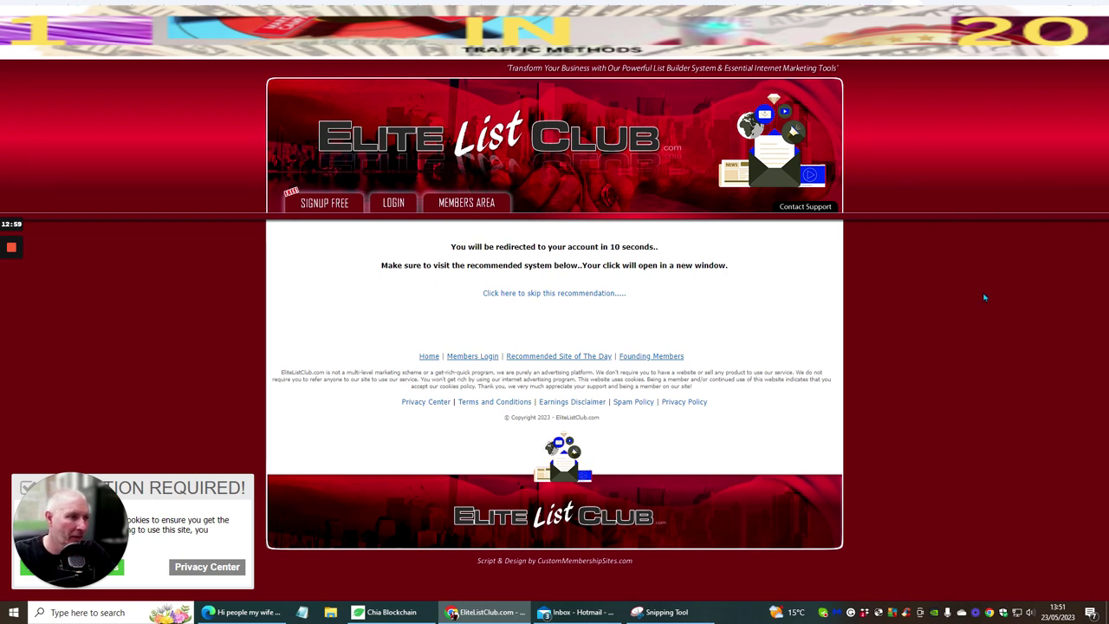
click(530, 293)
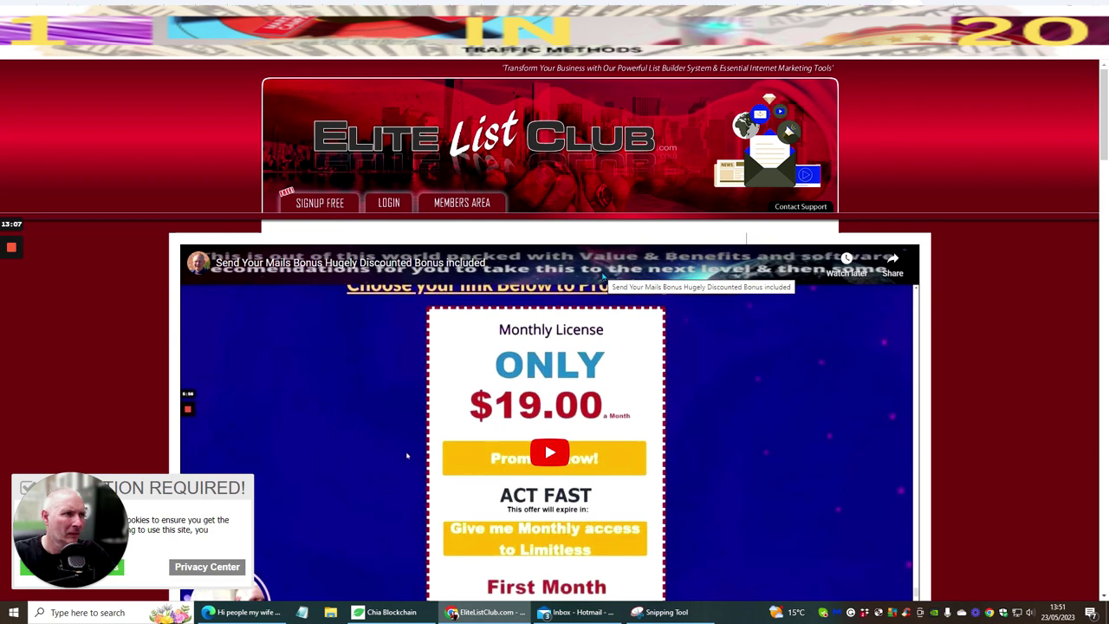
scroll(618, 289, down, 20)
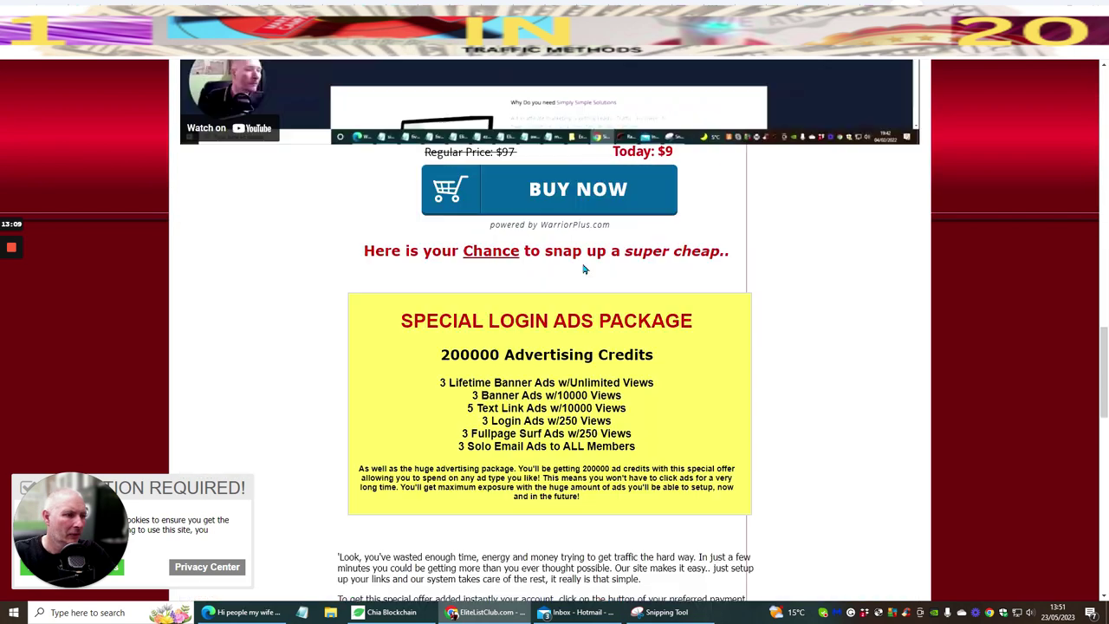
scroll(585, 270, down, 2)
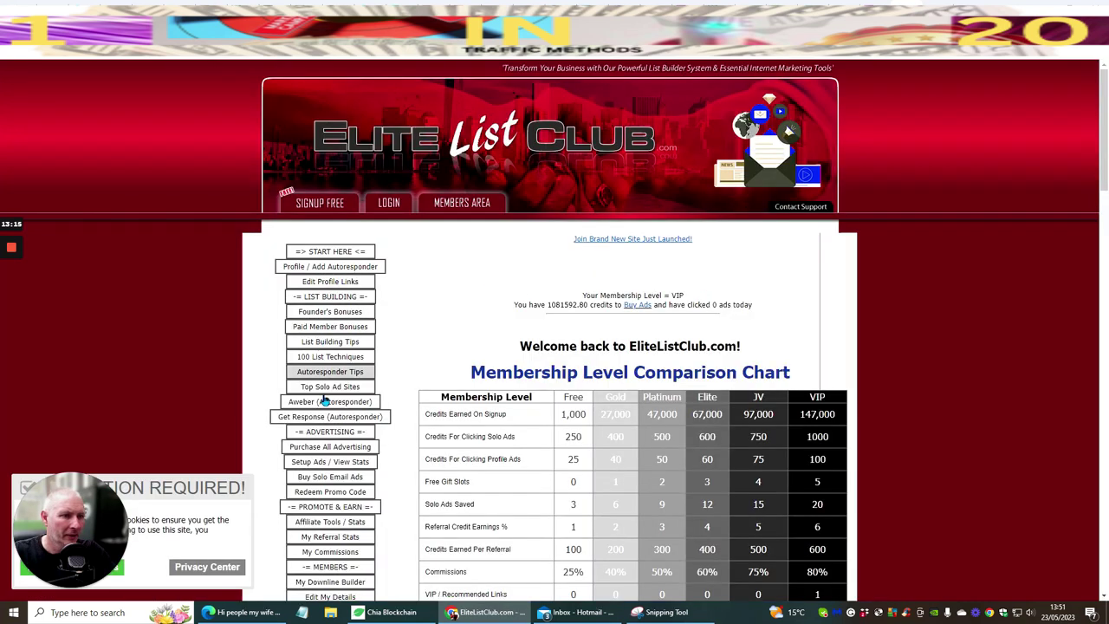
scroll(344, 337, down, 2)
scroll(344, 337, down, 3)
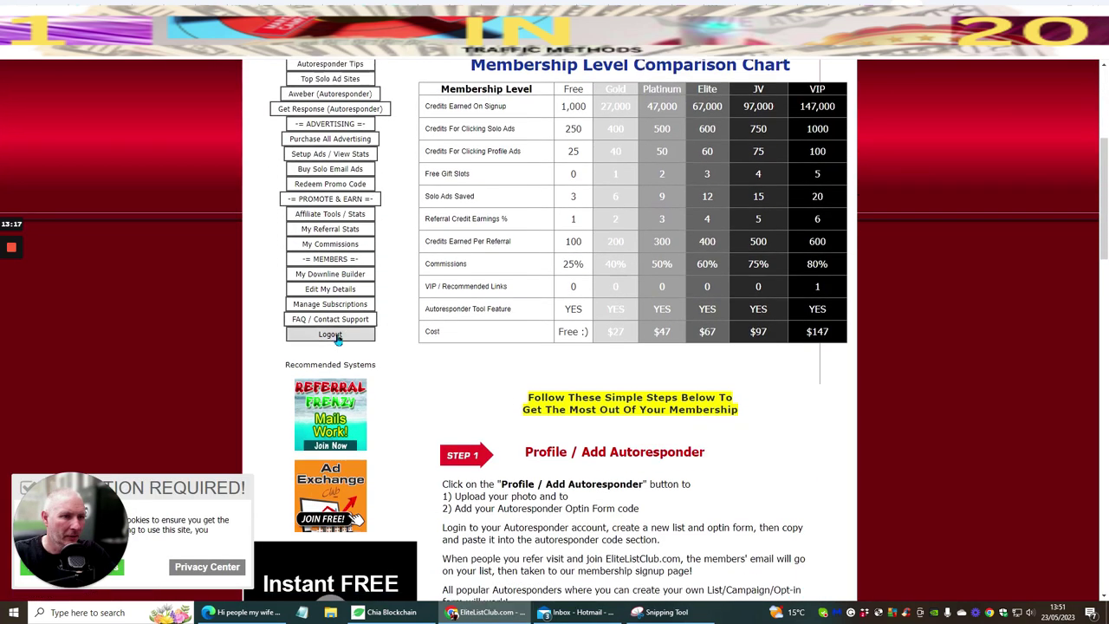
Open the My Downline Builder referral-links page in the members area
click(305, 279)
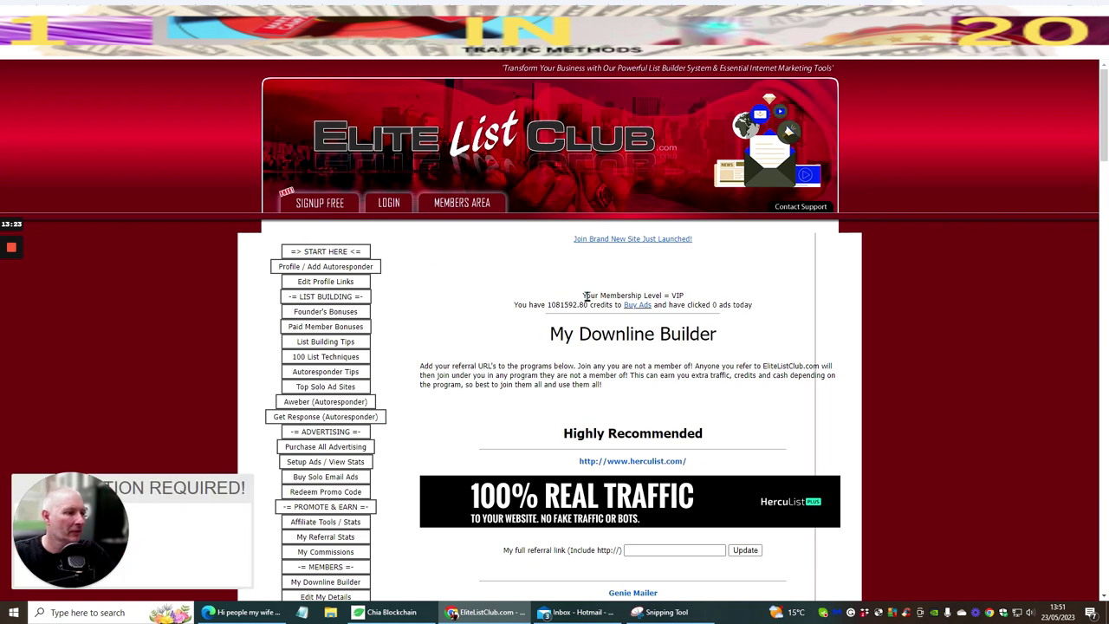
scroll(787, 263, down, 4)
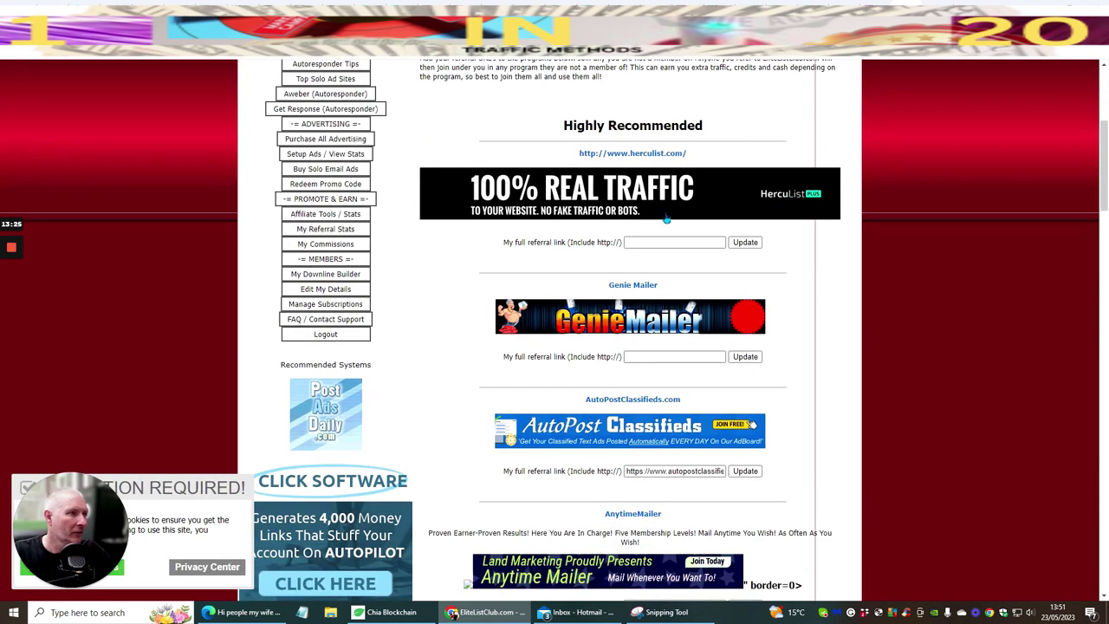
click(646, 244)
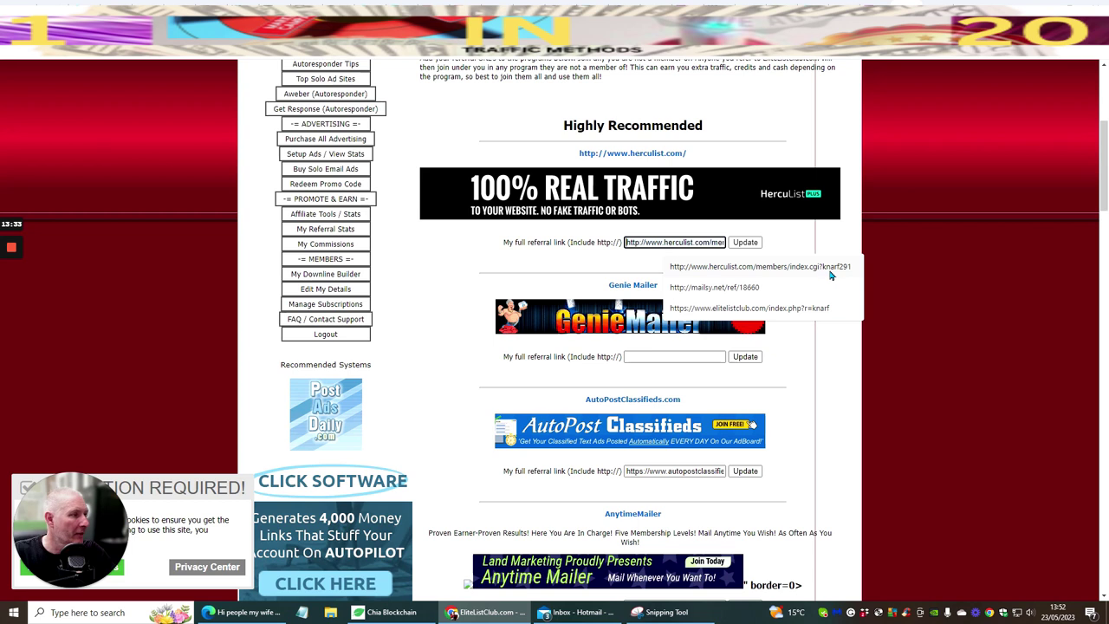
click(589, 255)
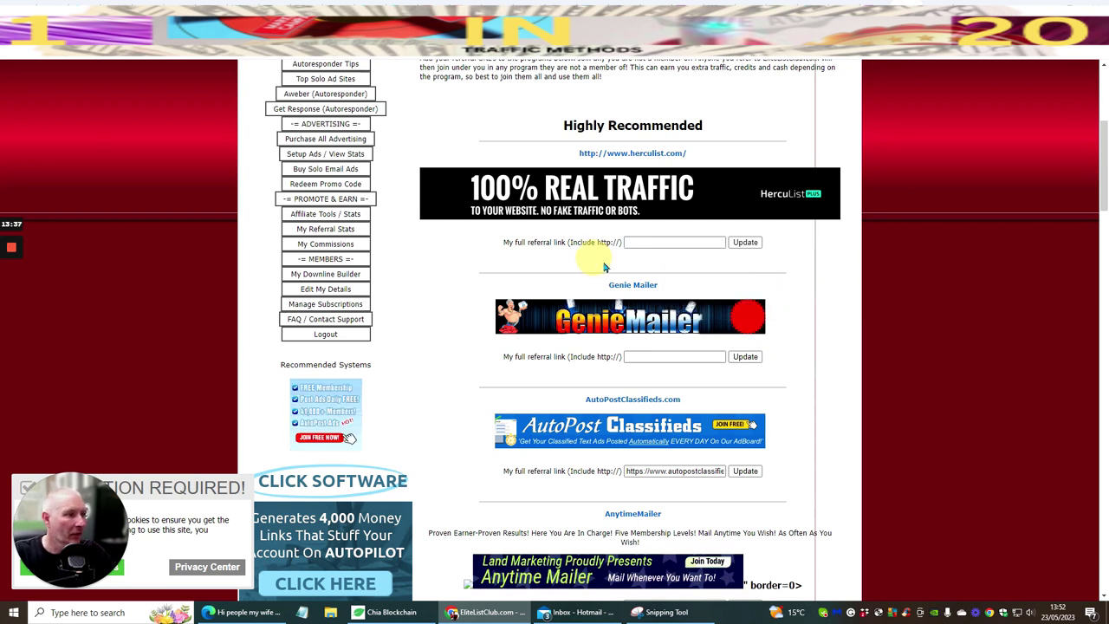
Scroll down to the Bweeble listing and focus its empty referral link field
scroll(669, 256, up, 3)
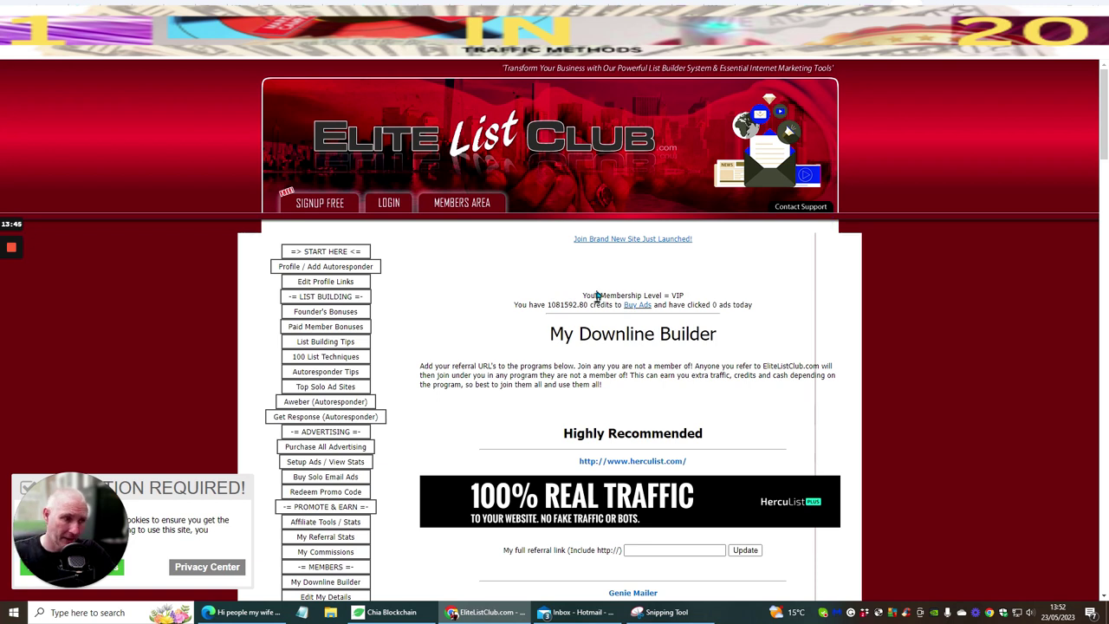
scroll(595, 295, down, 2)
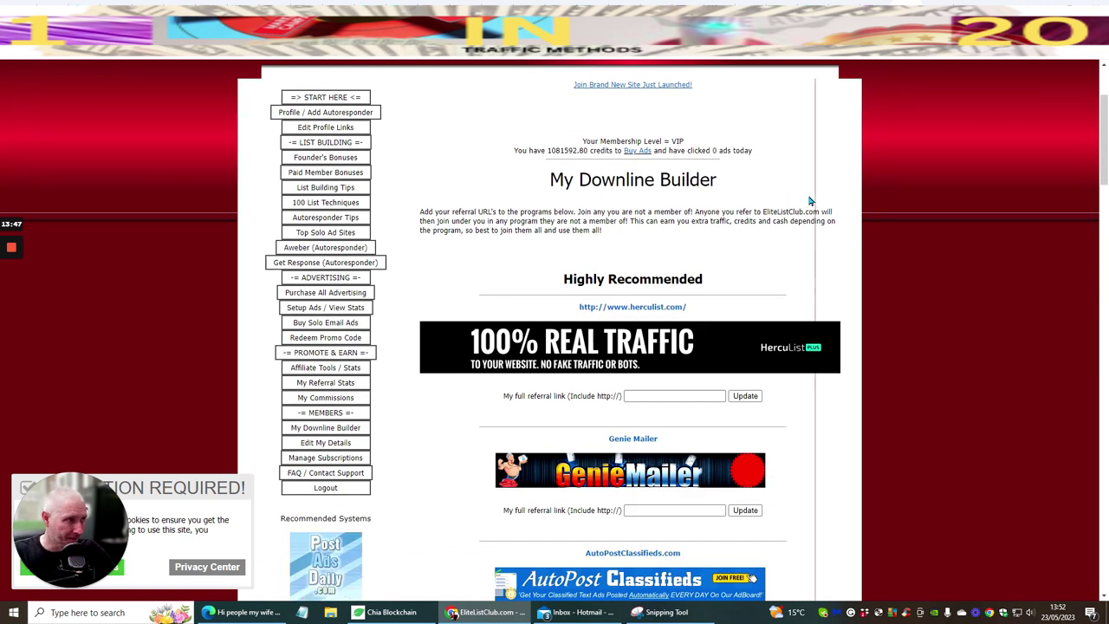
scroll(849, 151, down, 2)
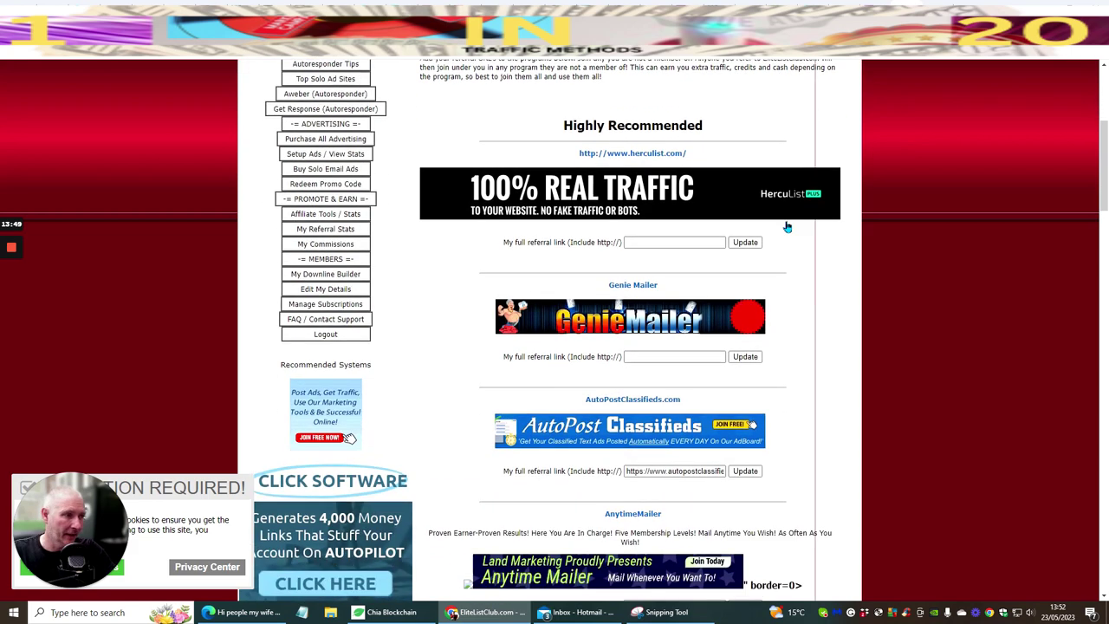
scroll(695, 179, down, 10)
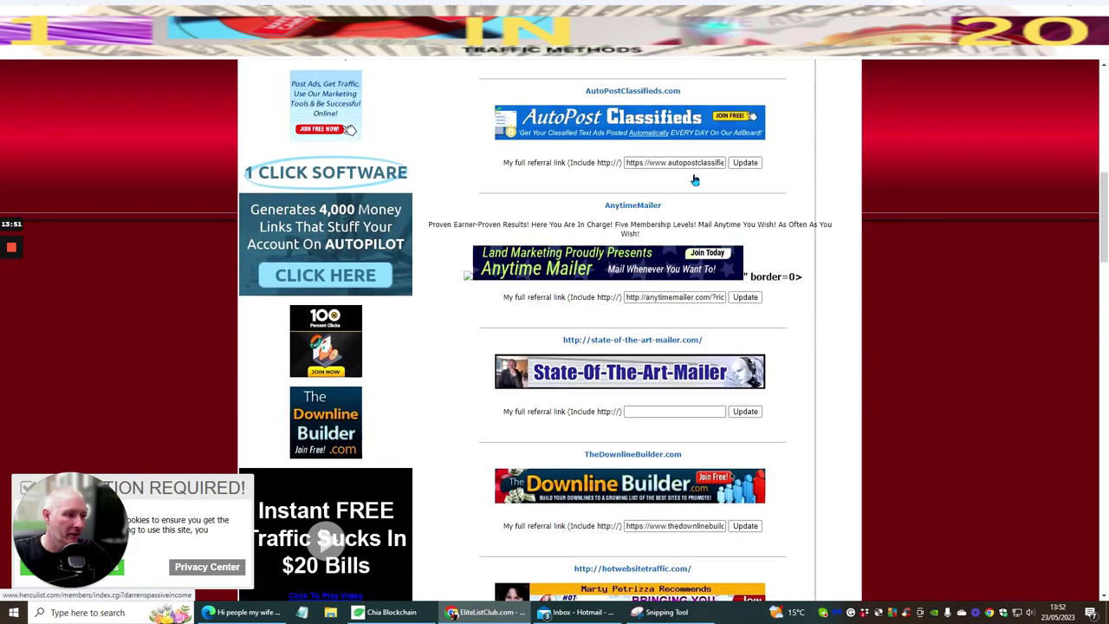
scroll(695, 179, down, 1)
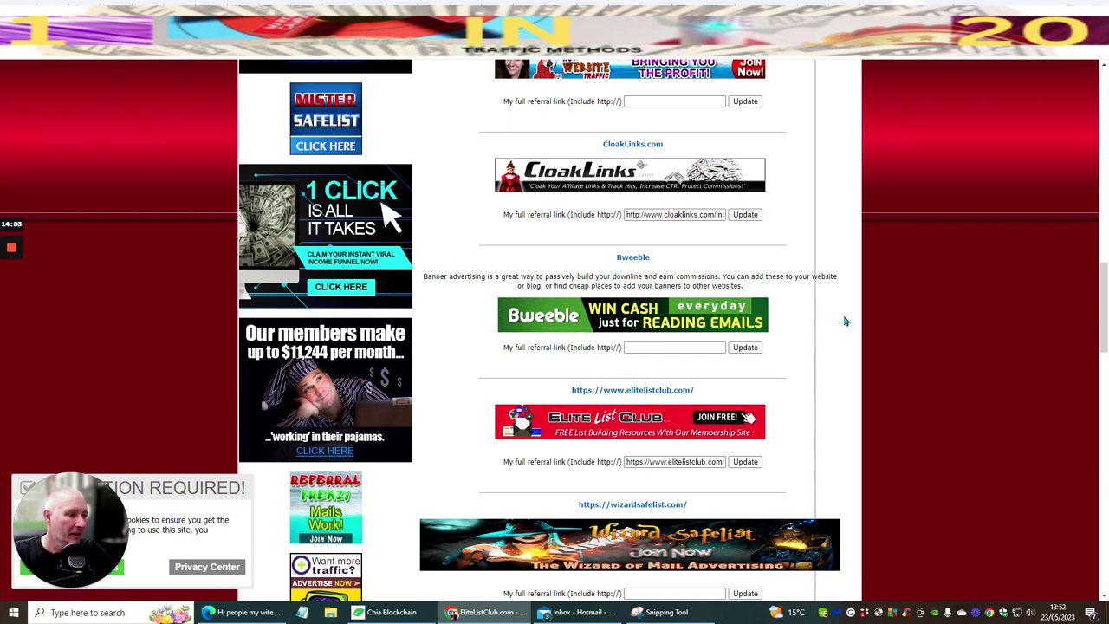
scroll(845, 321, down, 1)
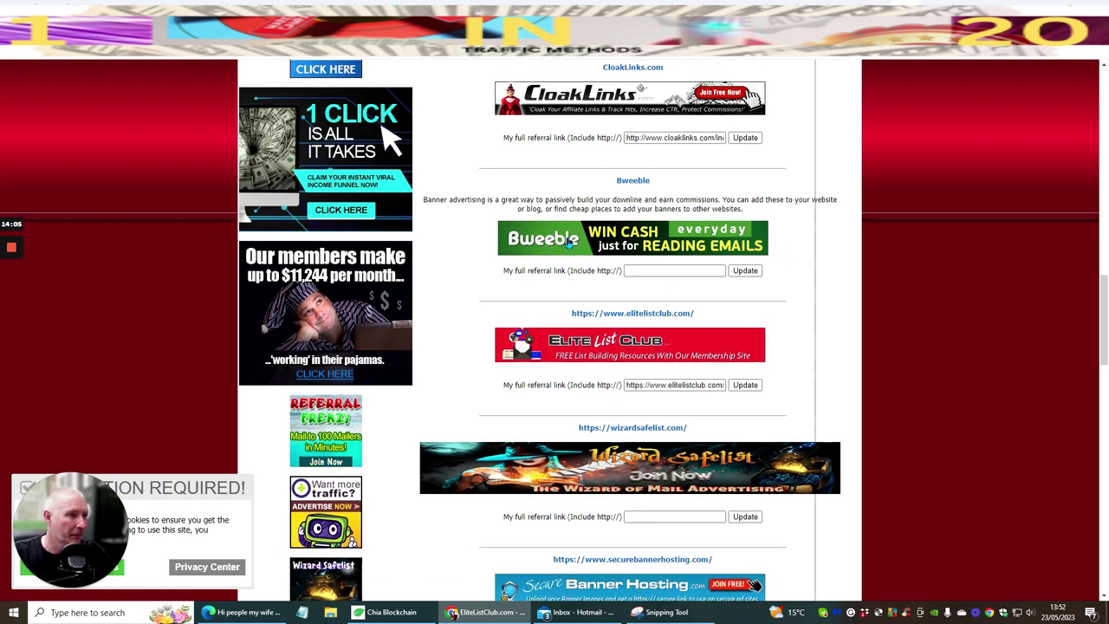
click(643, 272)
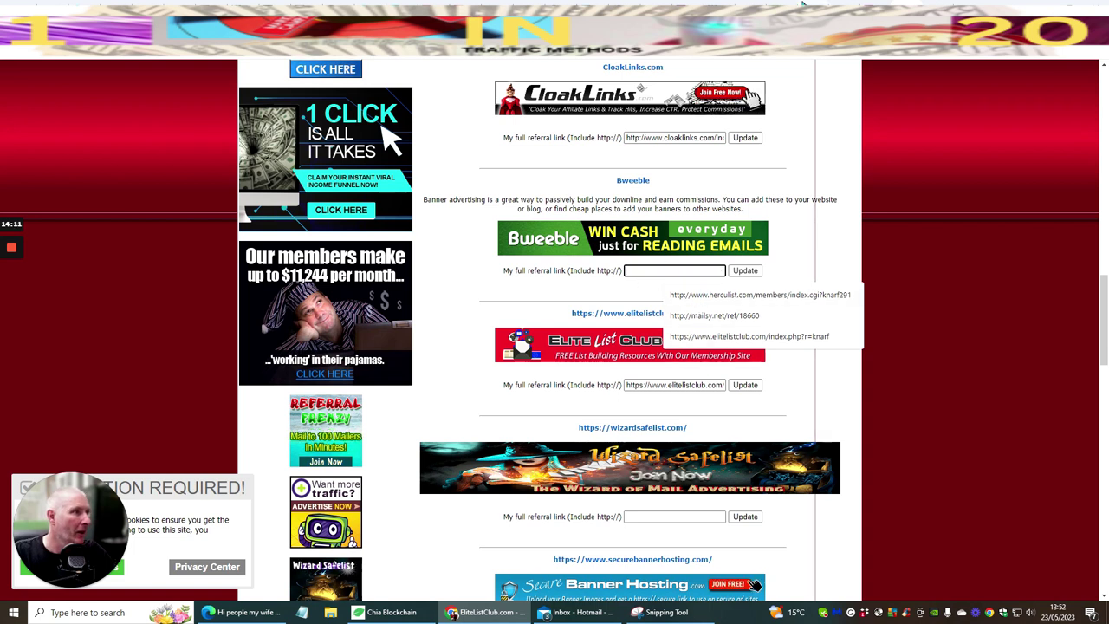
Copy the first Splash Page Link from Bweeble's Splash Pages tab
key(alt+Tab)
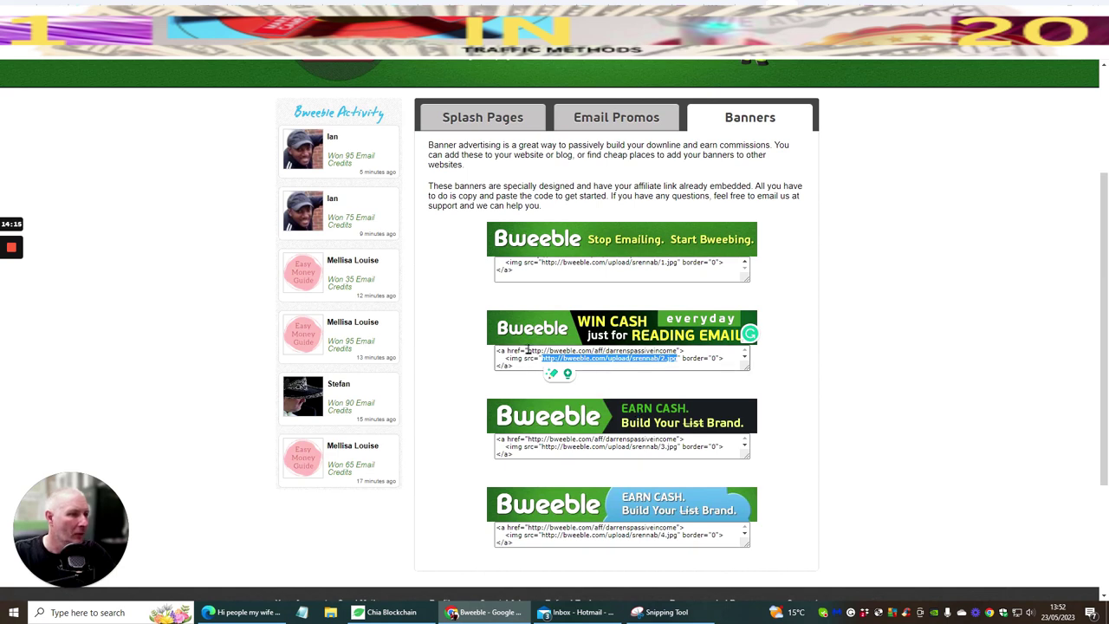
scroll(572, 353, up, 3)
click(457, 297)
scroll(645, 355, down, 4)
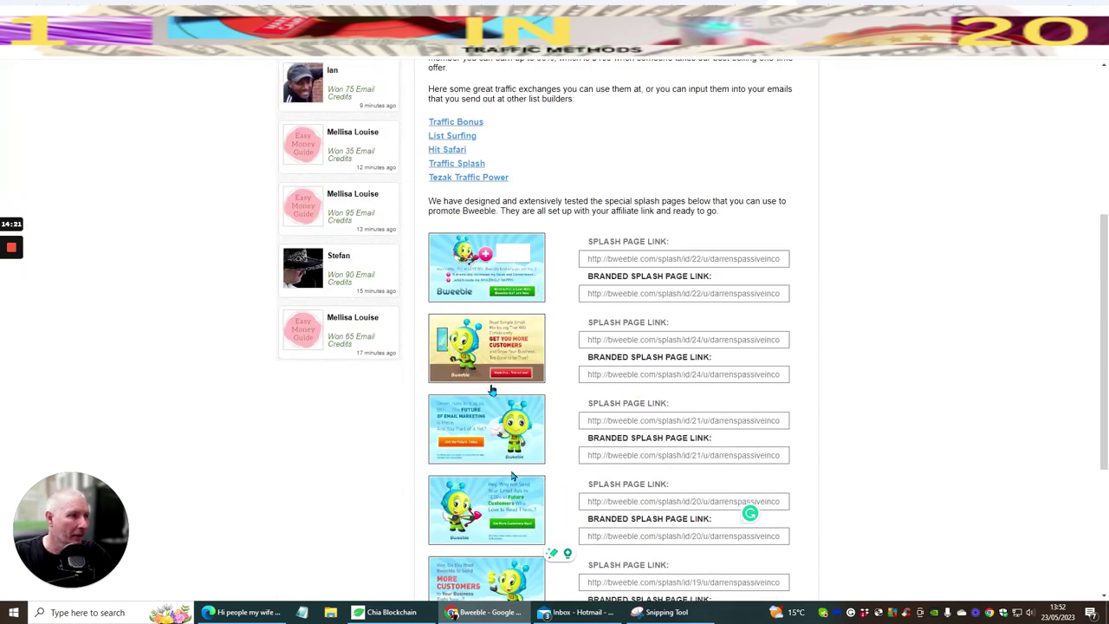
scroll(499, 273, down, 2)
scroll(615, 247, up, 2)
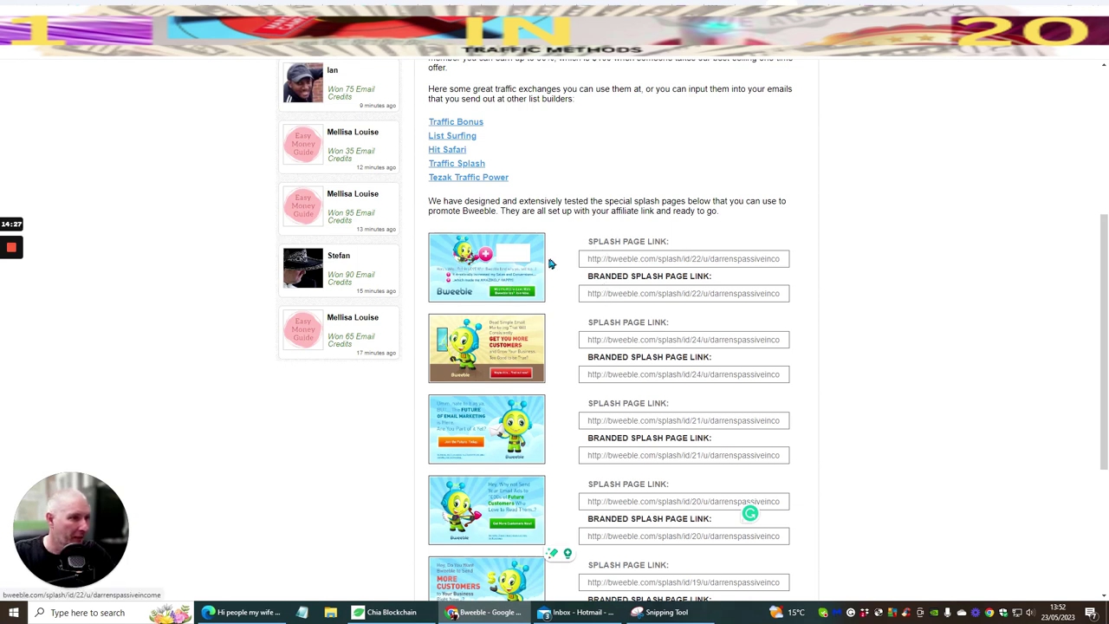
drag(584, 260, 791, 274)
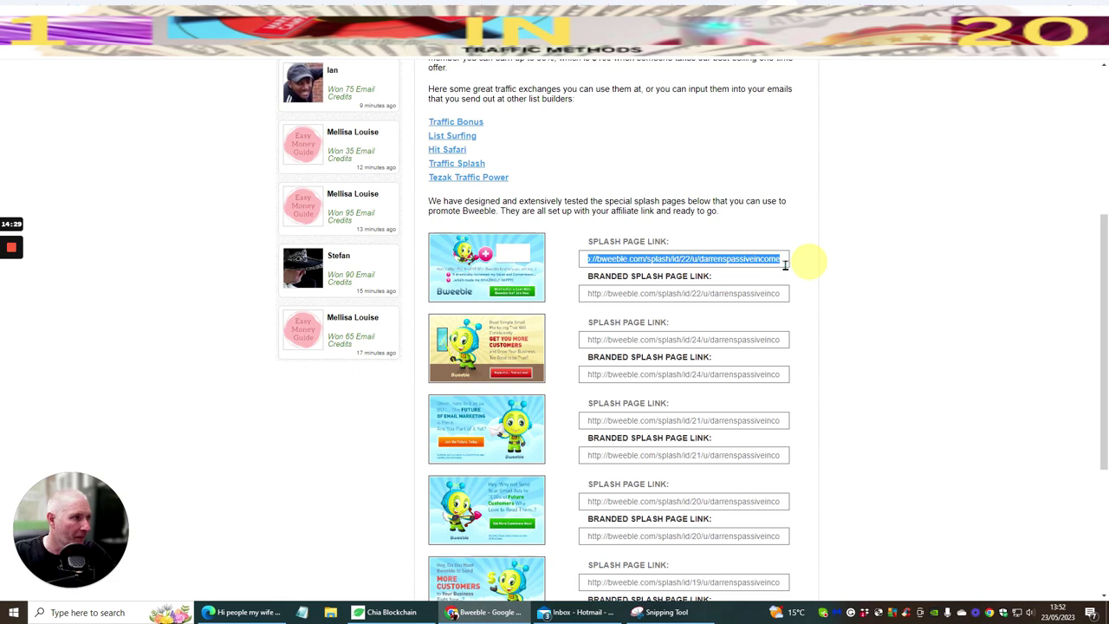
right_click(769, 264)
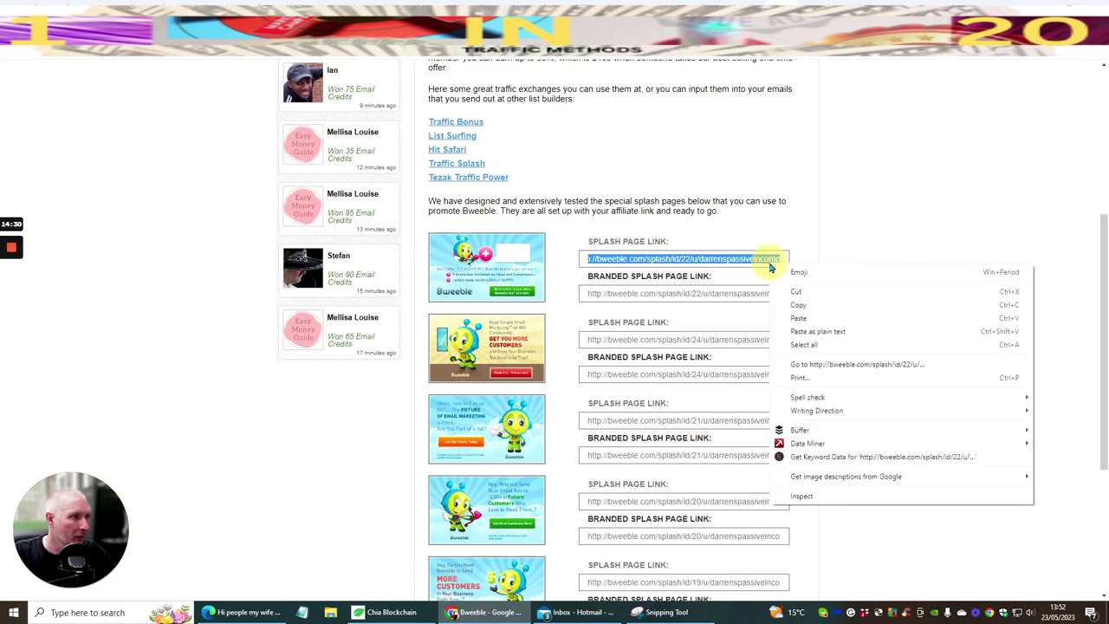
click(790, 305)
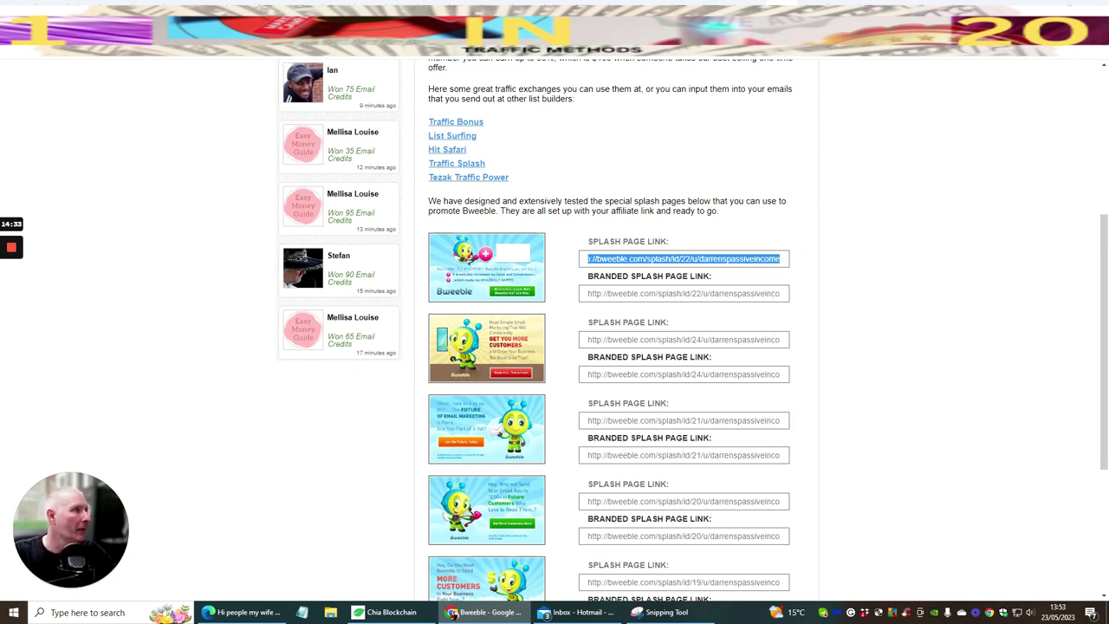
key(ctrl+Tab)
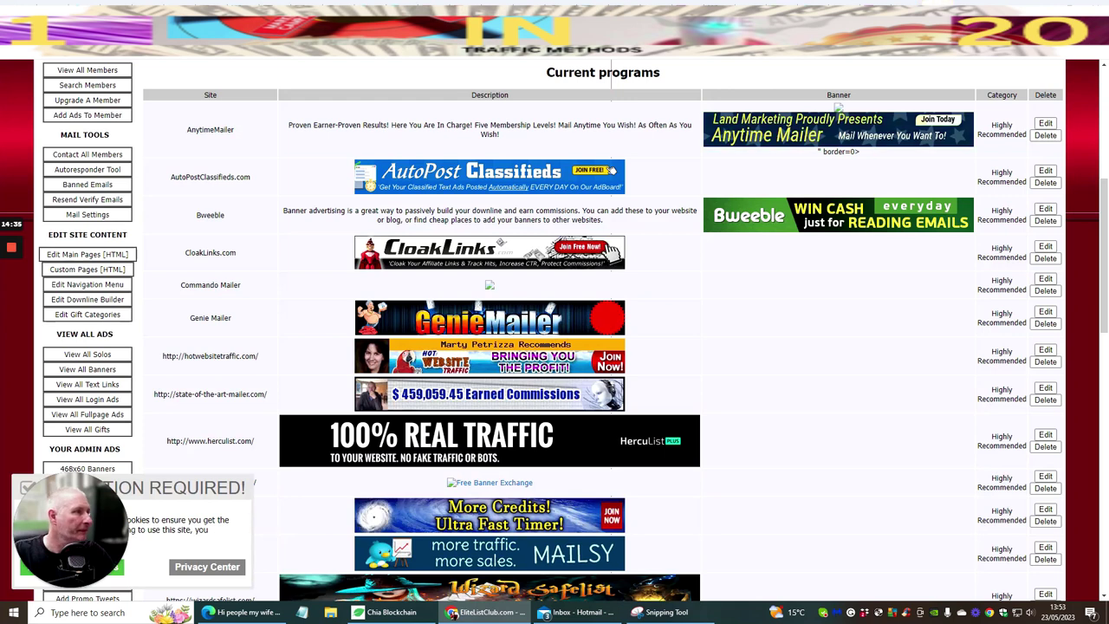
Paste the copied Bweeble splash page link into the Downline Builder's Bweeble referral field and update it
key(ctrl+Tab)
click(632, 269)
right_click(645, 270)
click(661, 371)
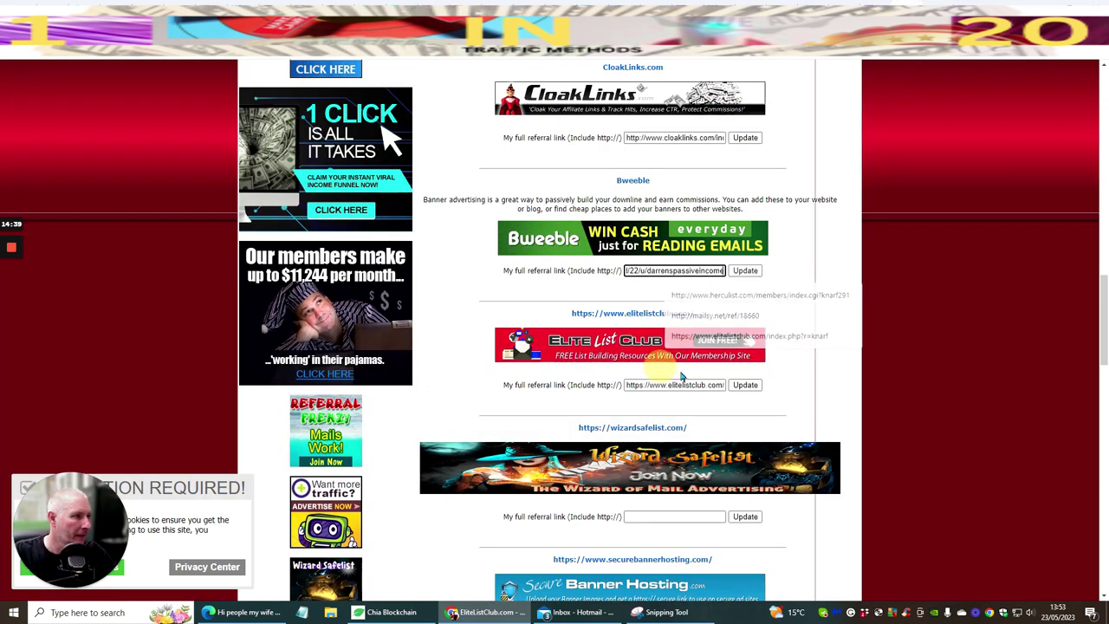
click(743, 271)
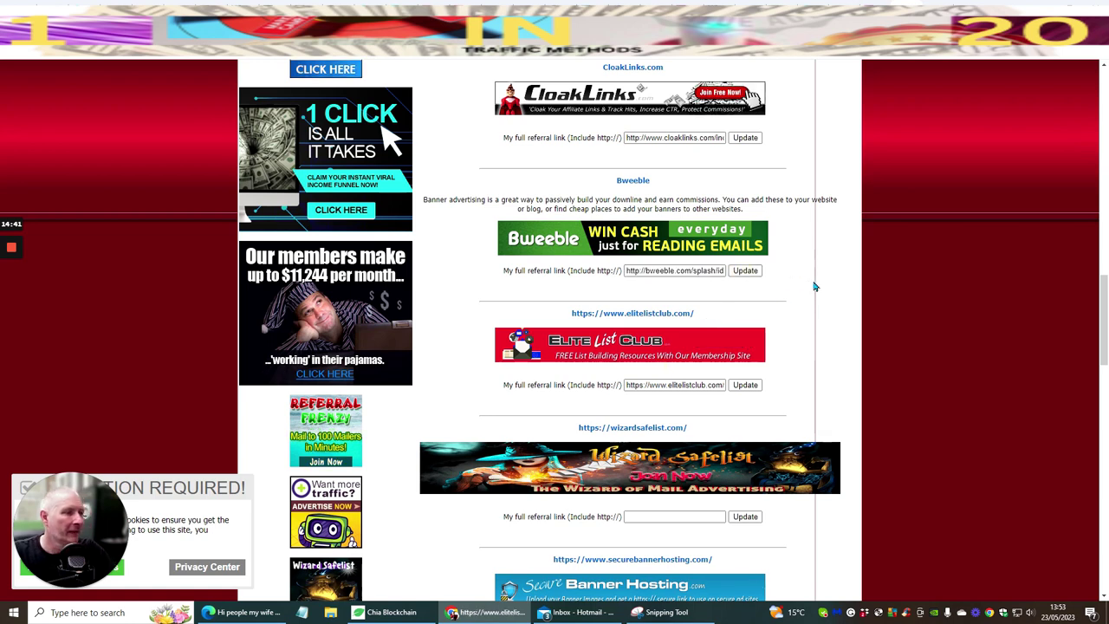
Scroll up and down the My Downline Builder list to check the saved referral entries
scroll(784, 289, down, 2)
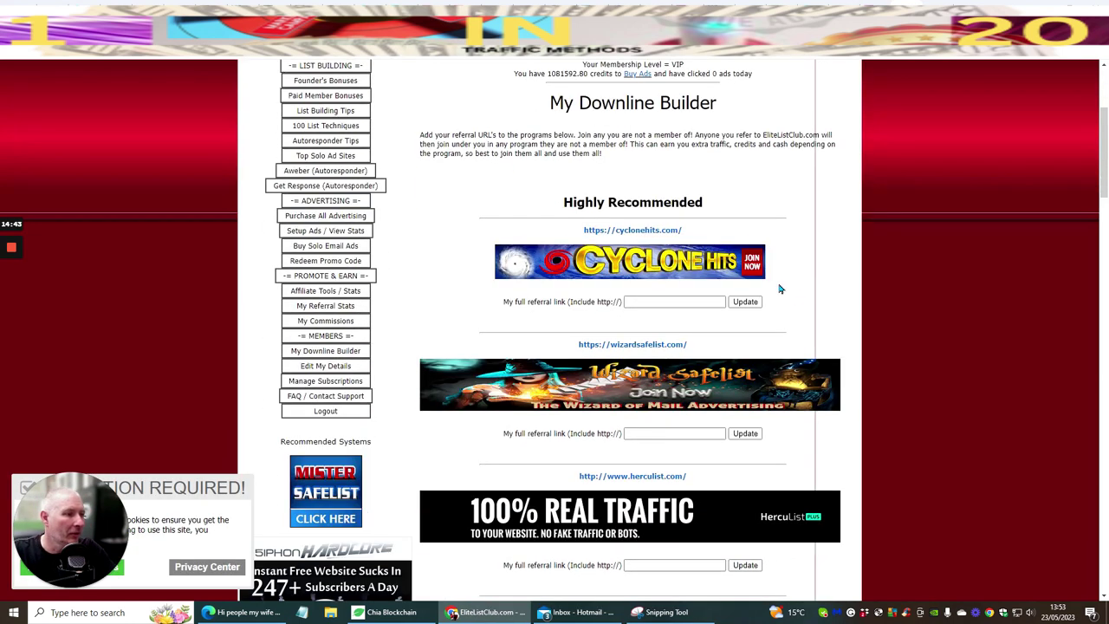
scroll(597, 334, down, 2)
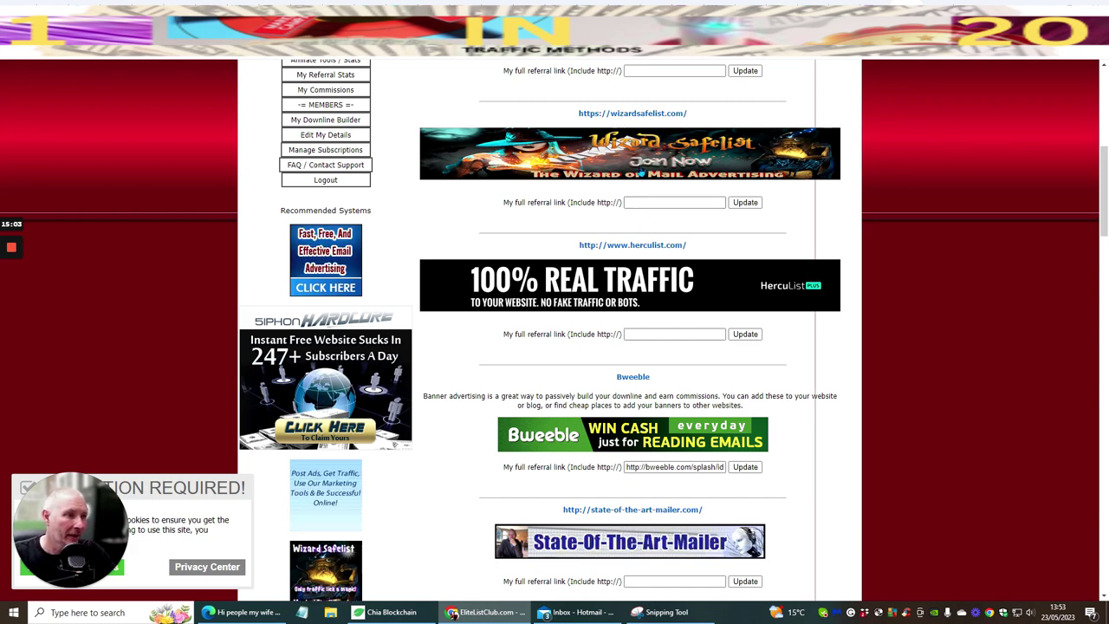
scroll(672, 289, down, 3)
scroll(672, 289, down, 1)
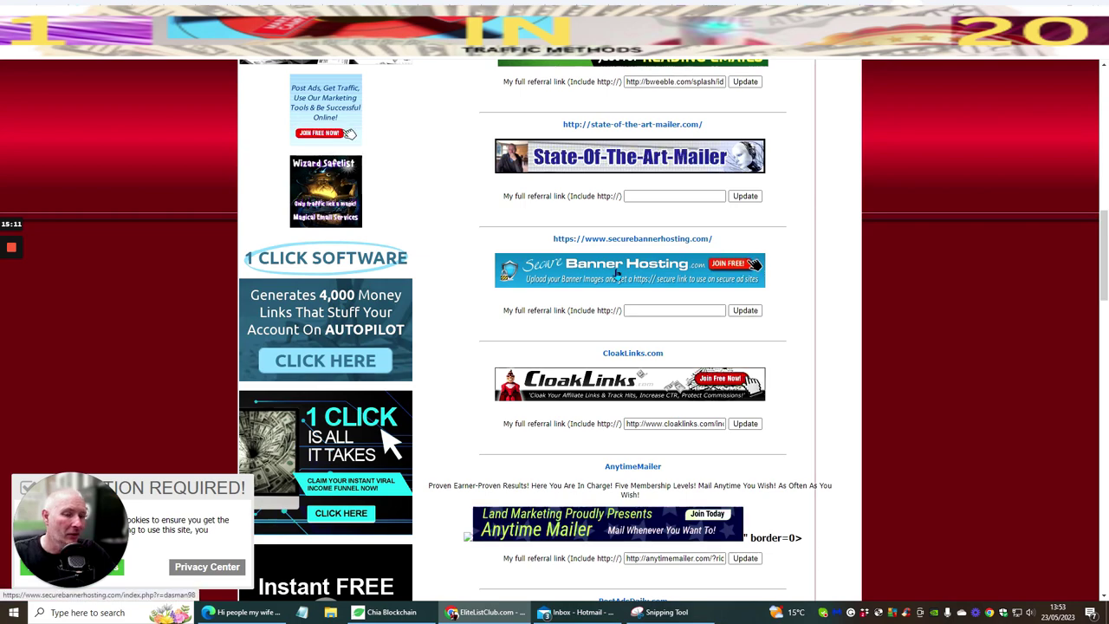
scroll(606, 260, down, 8)
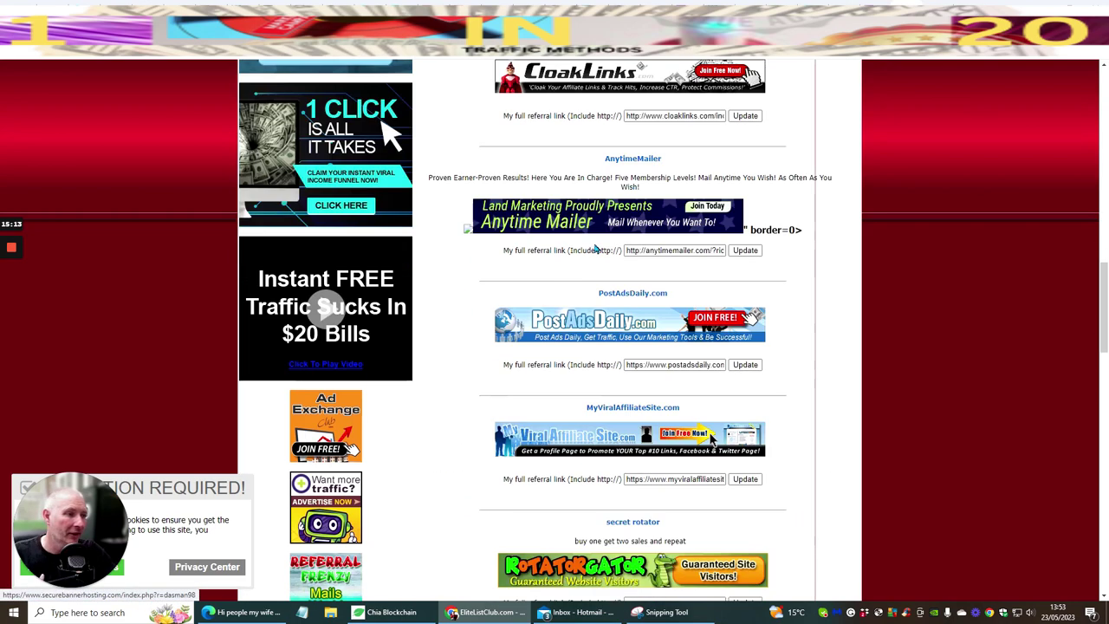
scroll(594, 245, down, 10)
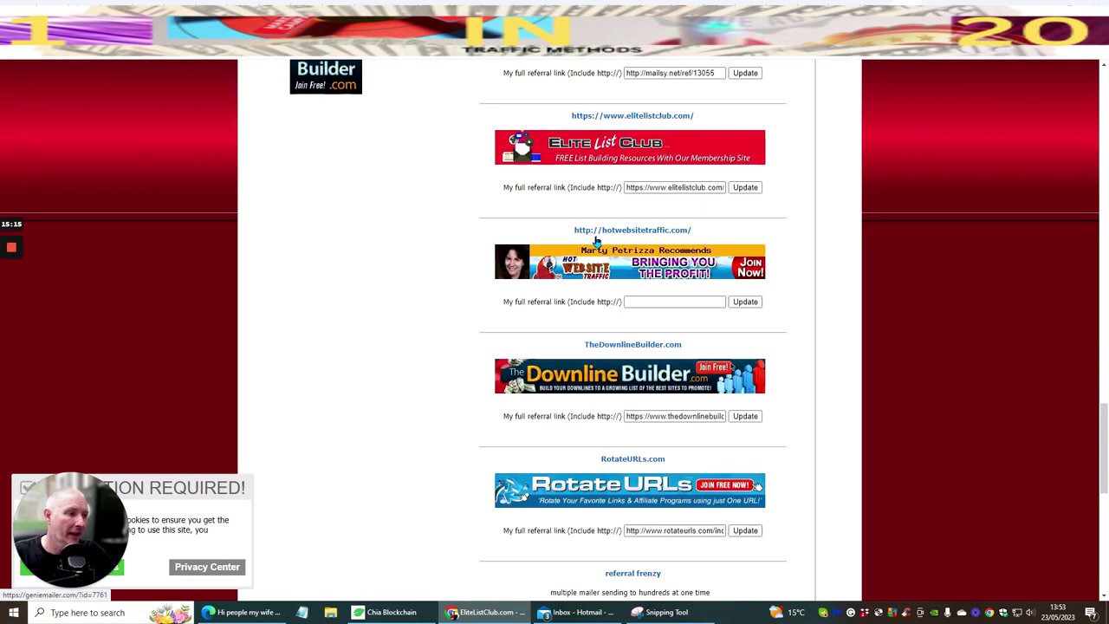
scroll(595, 242, down, 3)
scroll(607, 262, up, 9)
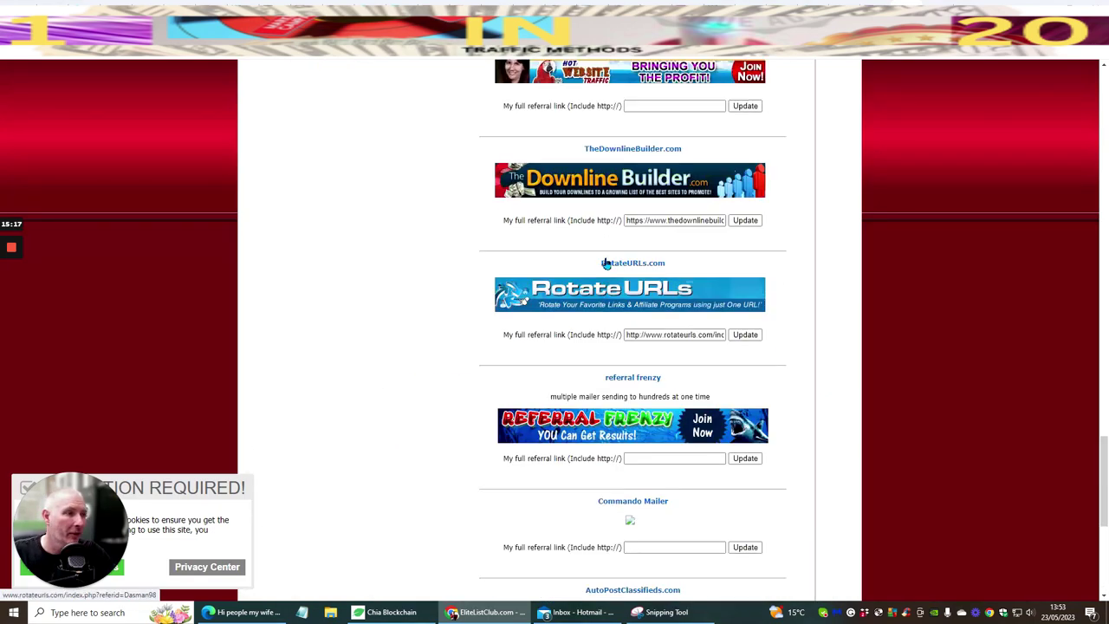
scroll(607, 272, up, 15)
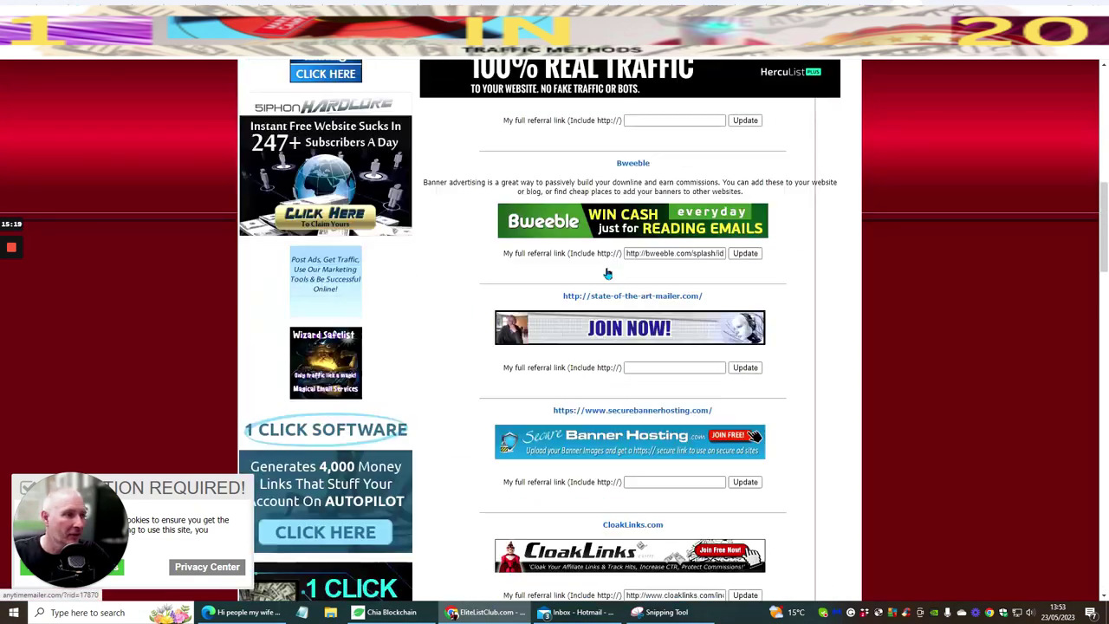
scroll(607, 273, up, 4)
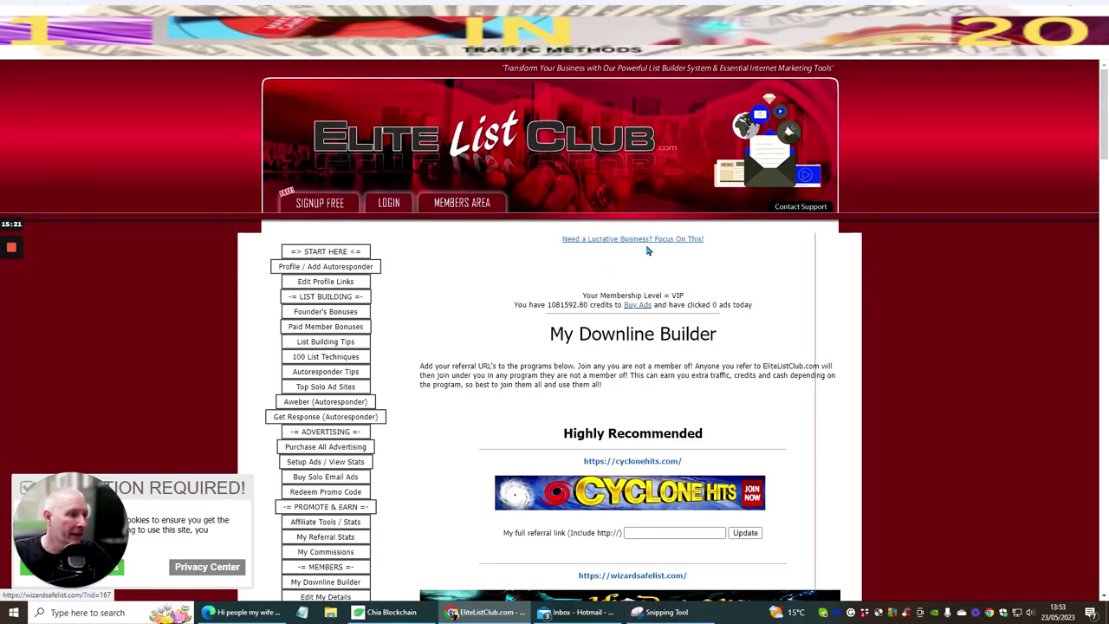
scroll(637, 335, down, 2)
scroll(584, 190, down, 4)
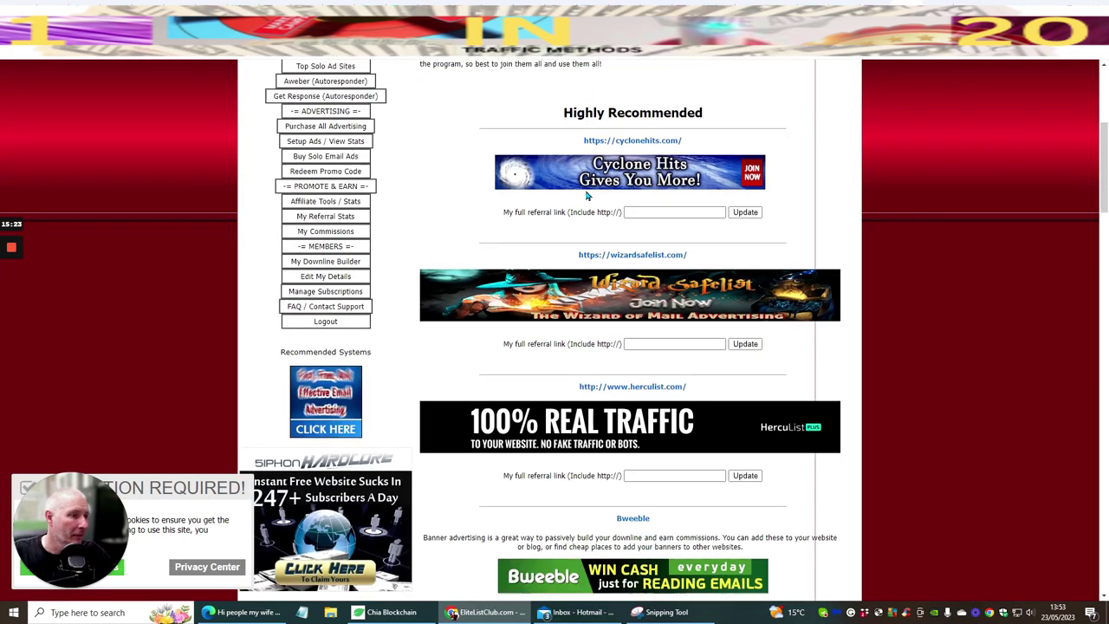
scroll(658, 296, down, 1)
scroll(658, 295, down, 2)
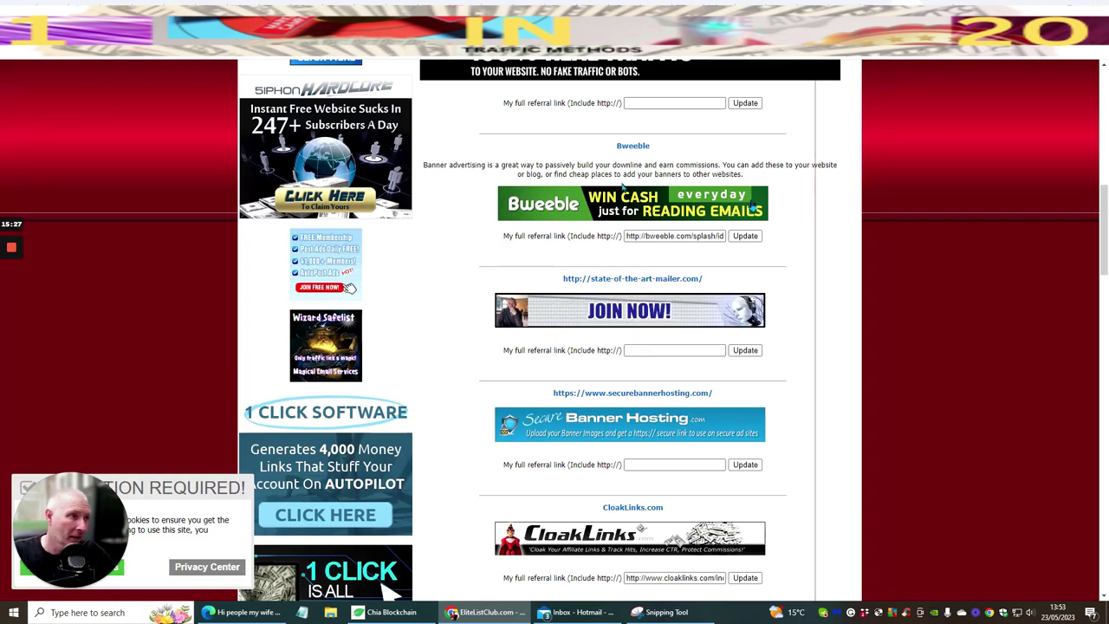
scroll(636, 204, down, 4)
scroll(639, 202, down, 7)
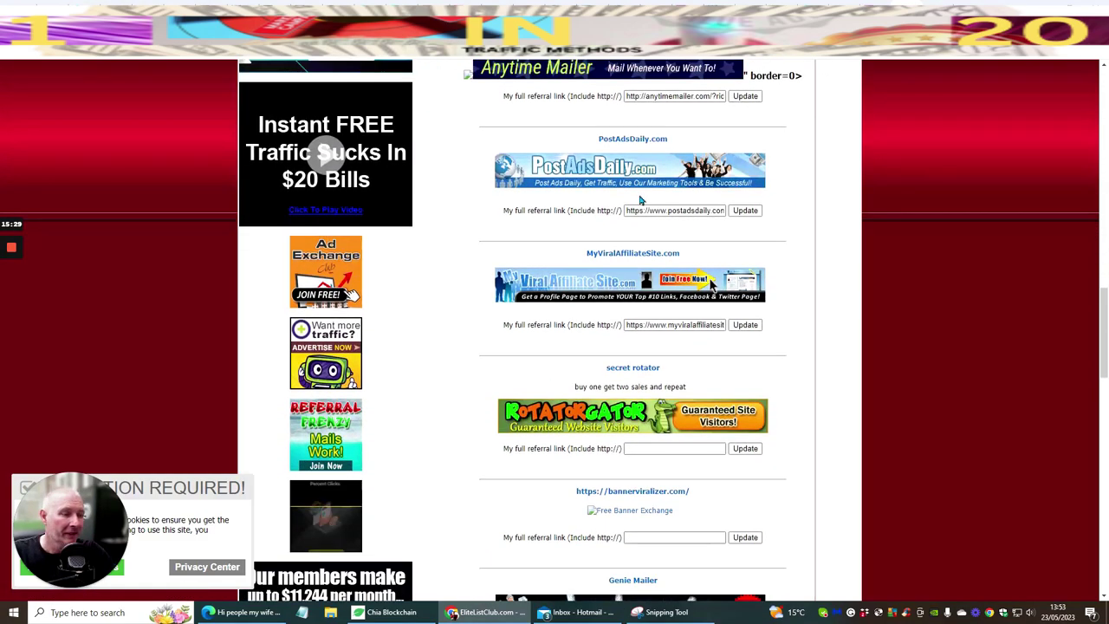
scroll(733, 205, down, 7)
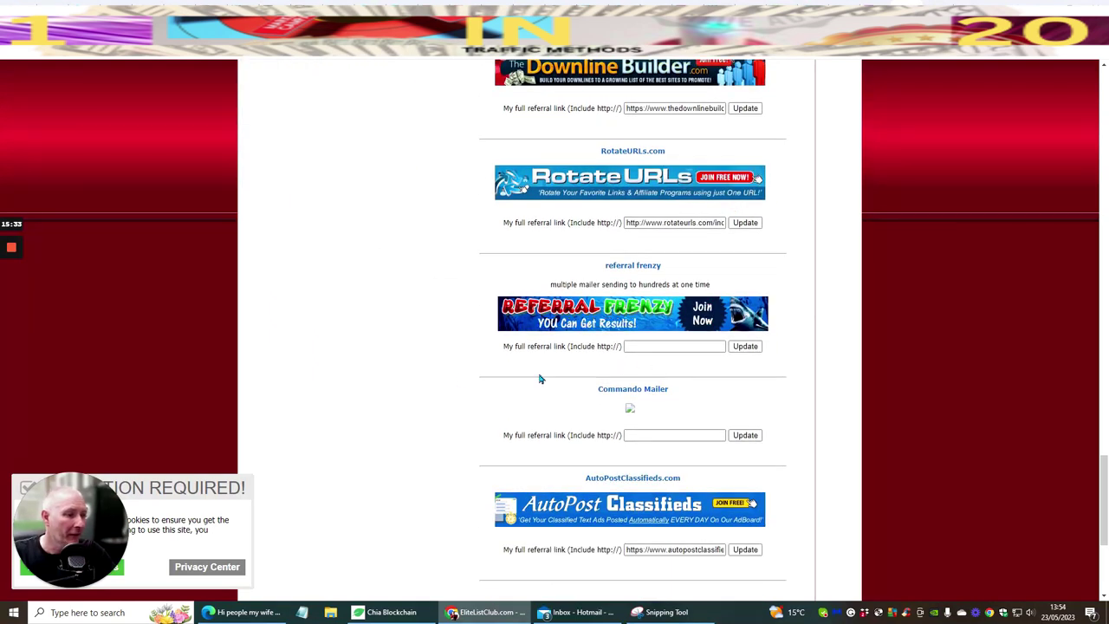
scroll(381, 361, down, 2)
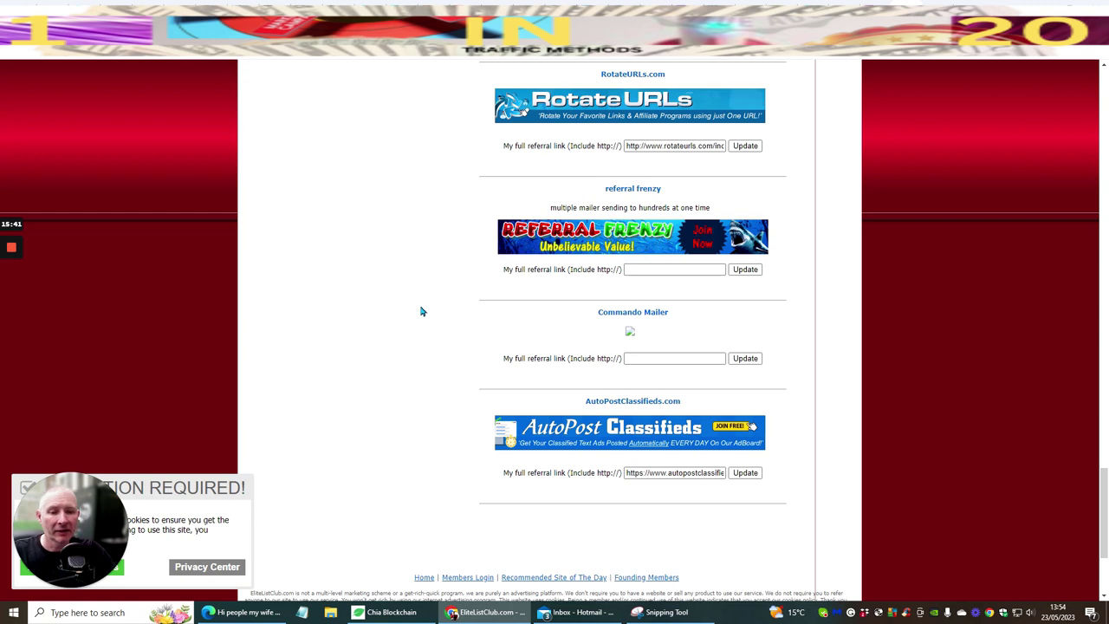
scroll(369, 213, up, 5)
key(ctrl+Tab)
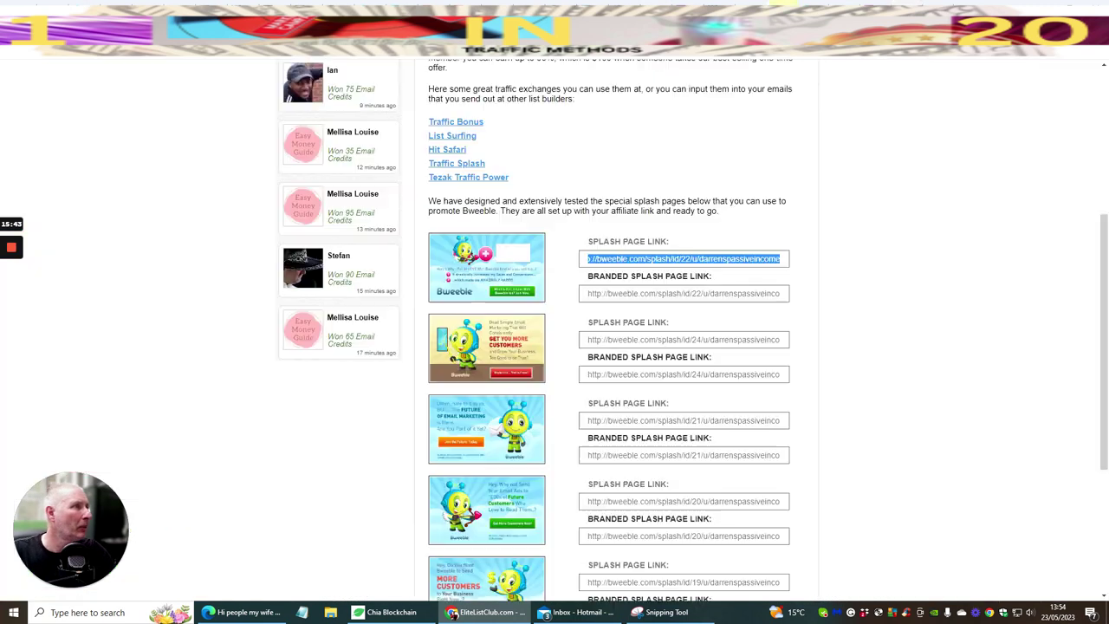
scroll(616, 307, down, 3)
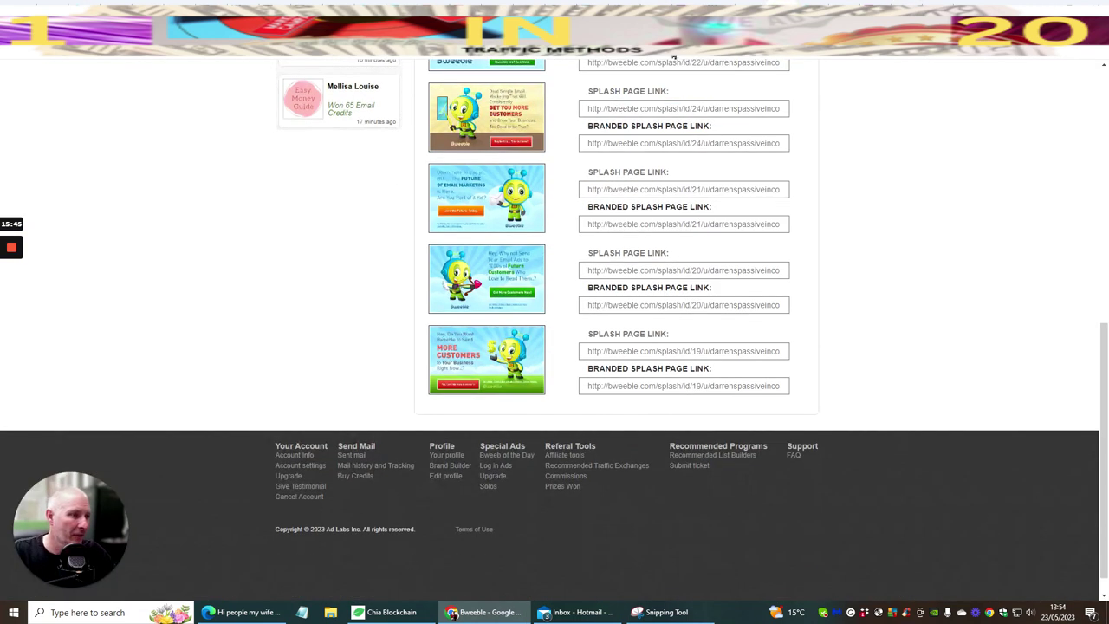
scroll(658, 245, up, 4)
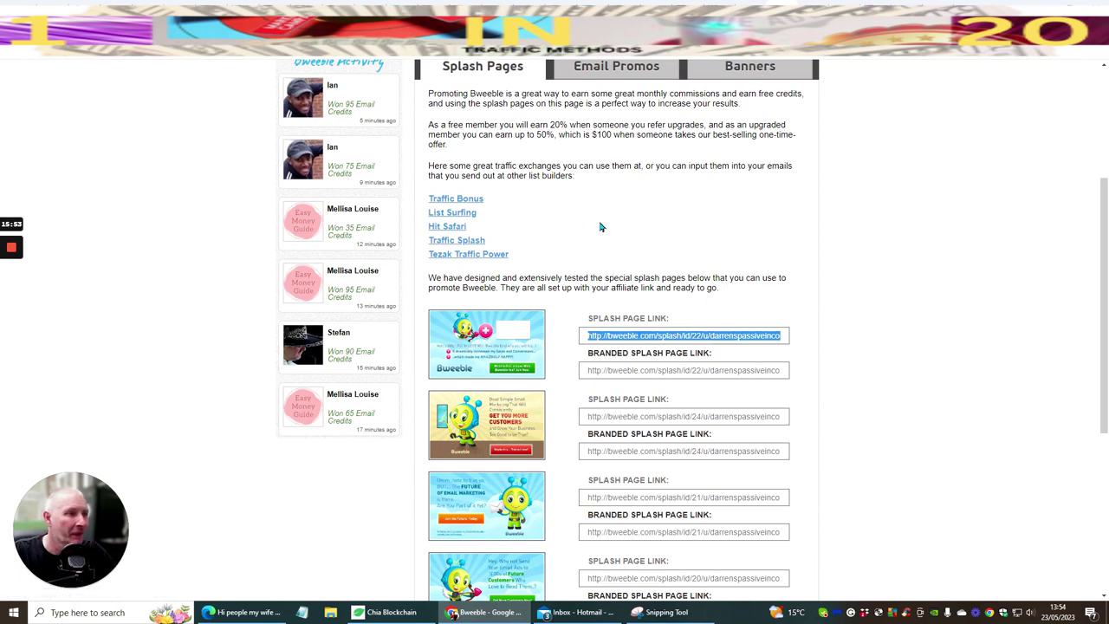
scroll(600, 227, up, 2)
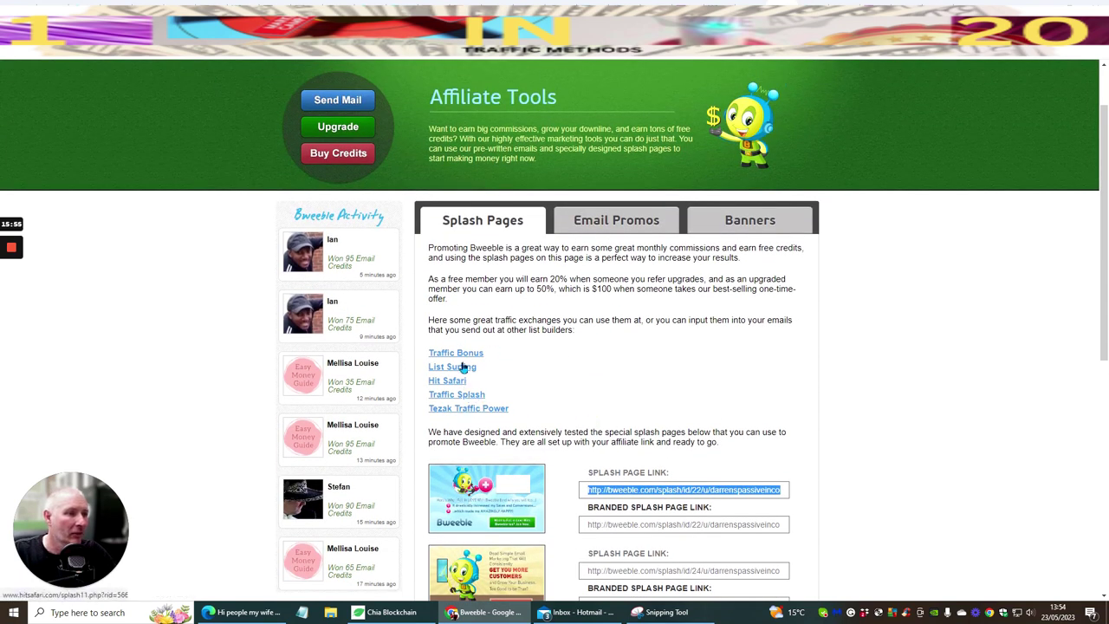